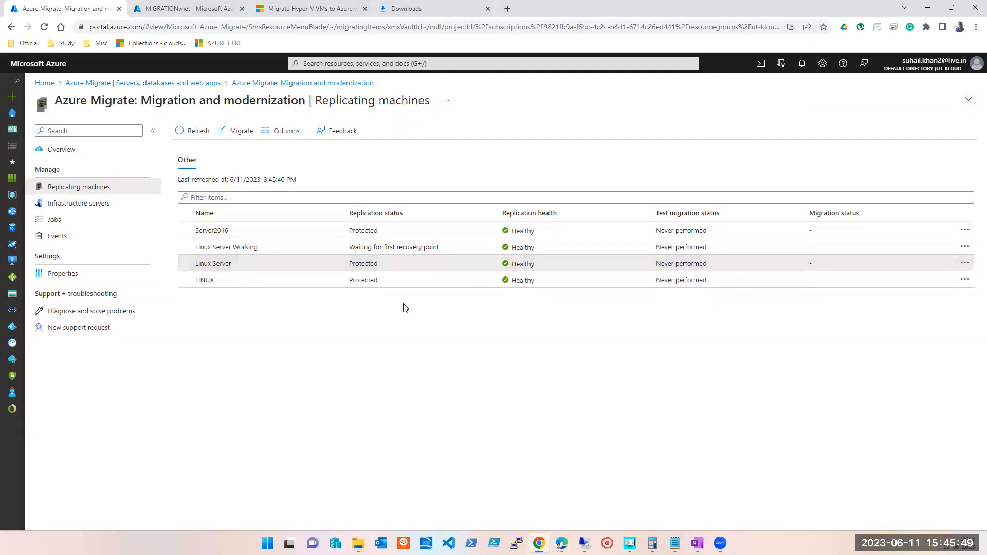
Leave the replicating machines list, open the Migration and modernization overview, and refresh it.
{"action": "left_click", "coordinate": [366, 232]}
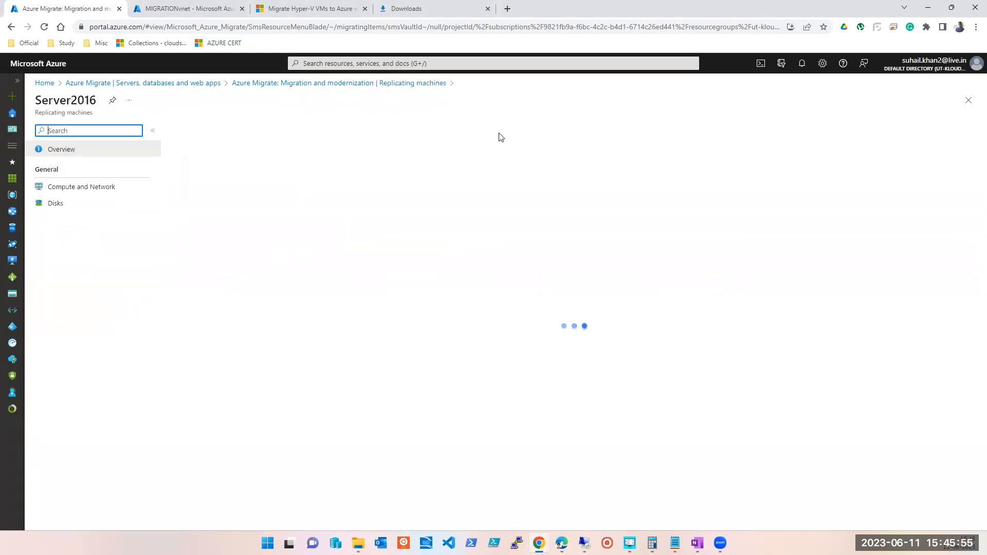
{"action": "left_click", "coordinate": [972, 102]}
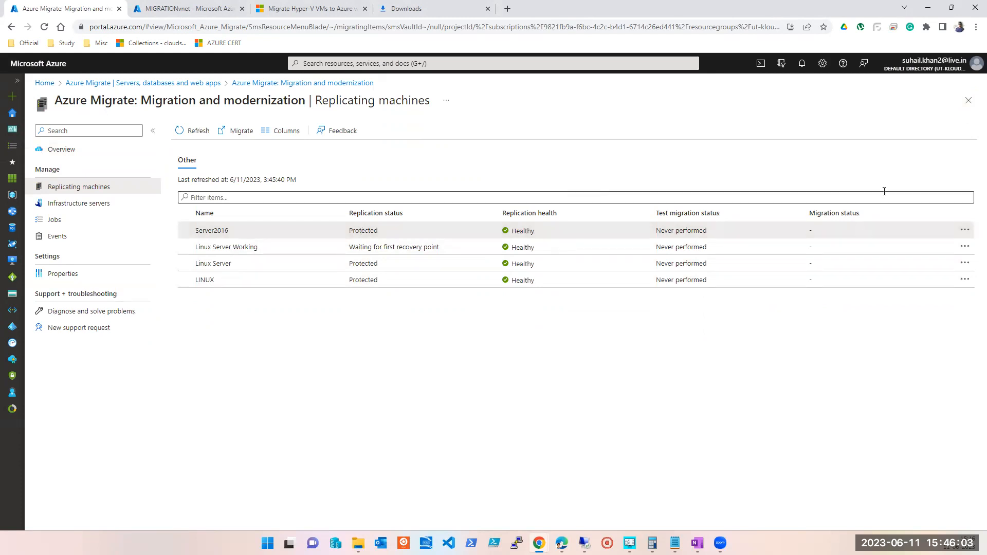
{"action": "left_click", "coordinate": [968, 100]}
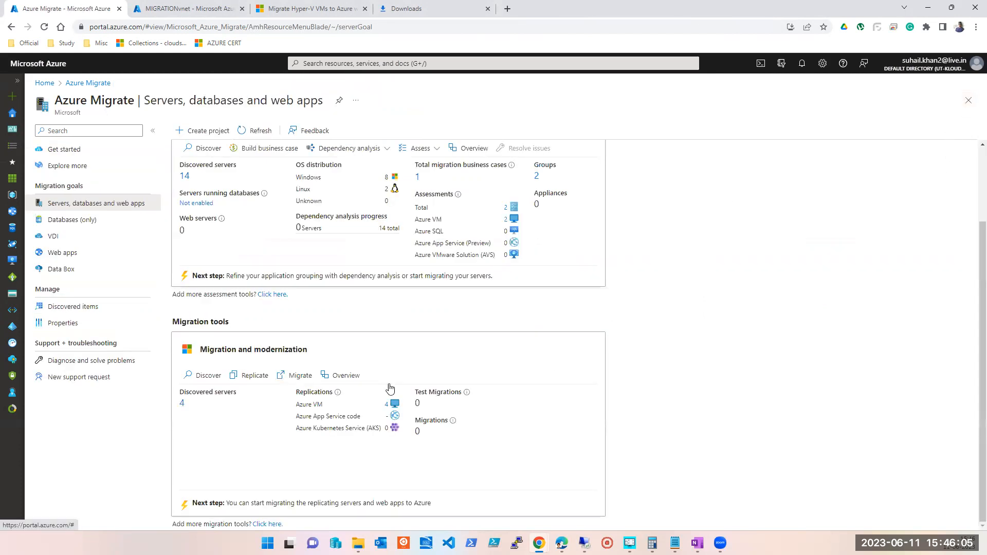
{"action": "left_click", "coordinate": [338, 379]}
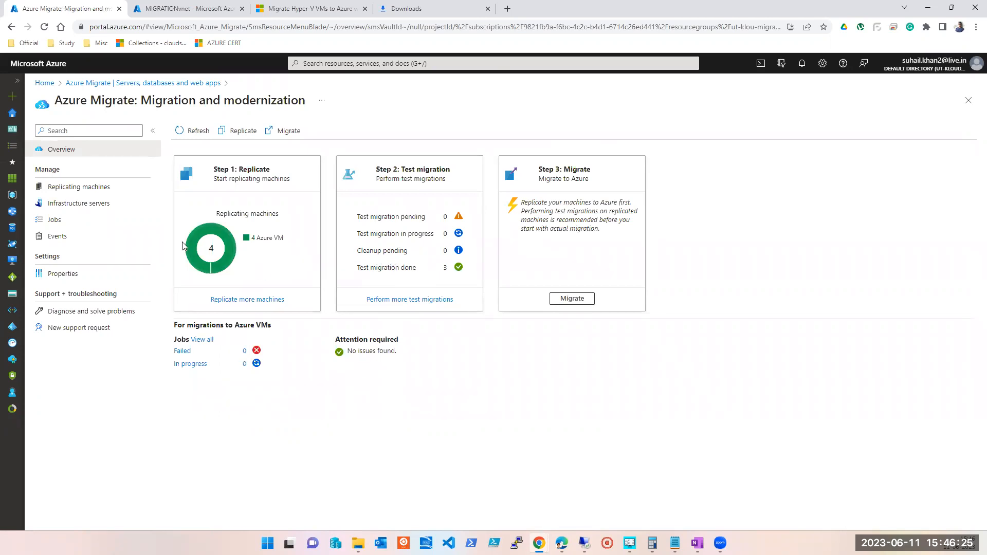
{"action": "left_click", "coordinate": [191, 134]}
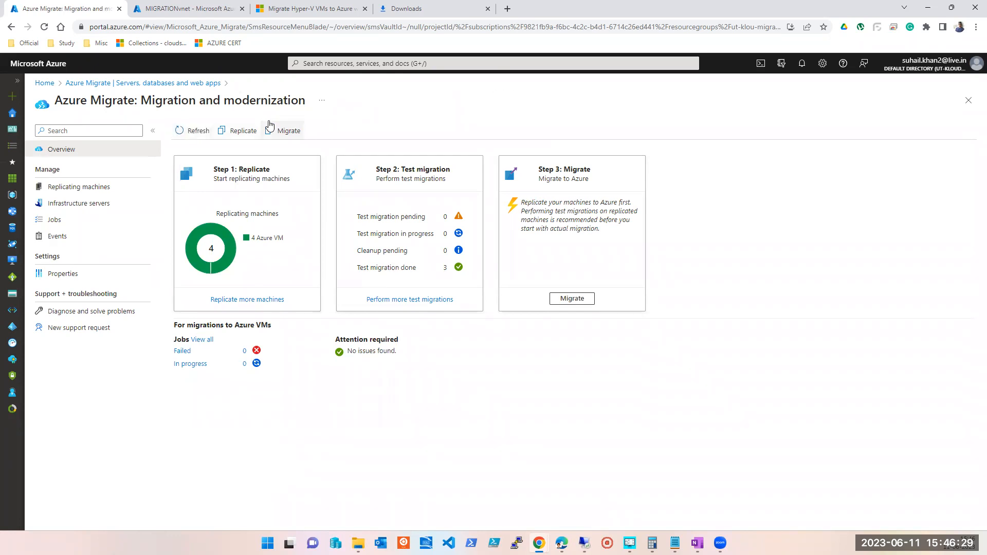
{"action": "left_click", "coordinate": [285, 132]}
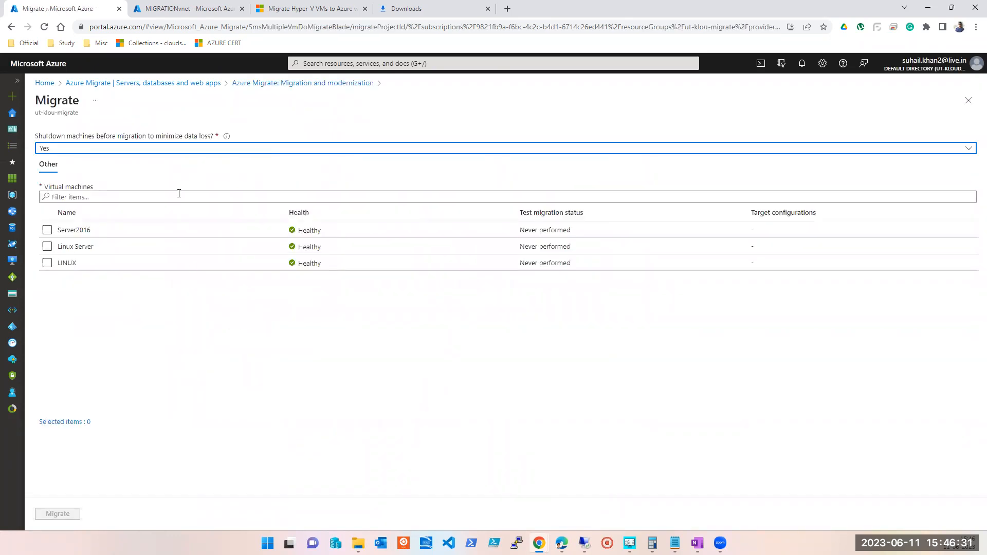
{"action": "left_click", "coordinate": [46, 230]}
{"action": "left_click", "coordinate": [47, 246]}
{"action": "left_click", "coordinate": [47, 263]}
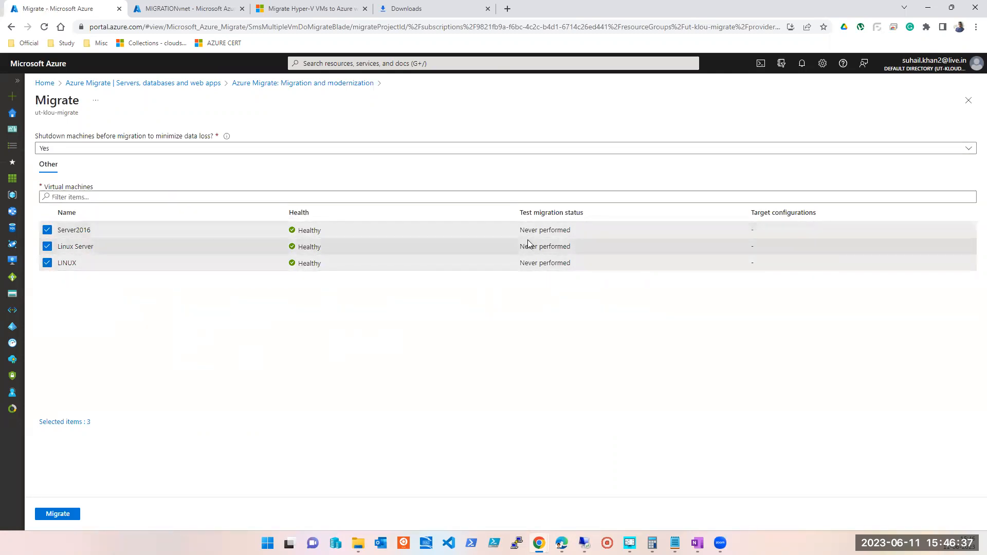
{"action": "left_click", "coordinate": [969, 100]}
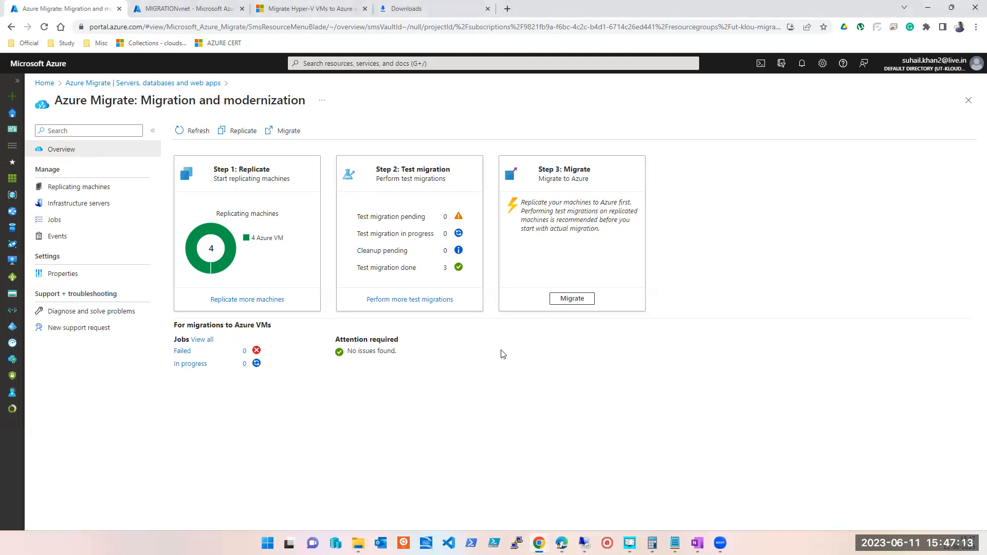
Check the replicating machines list, the Server2016 replication details, and the migration actions offered for Server2016.
{"action": "left_click", "coordinate": [92, 192]}
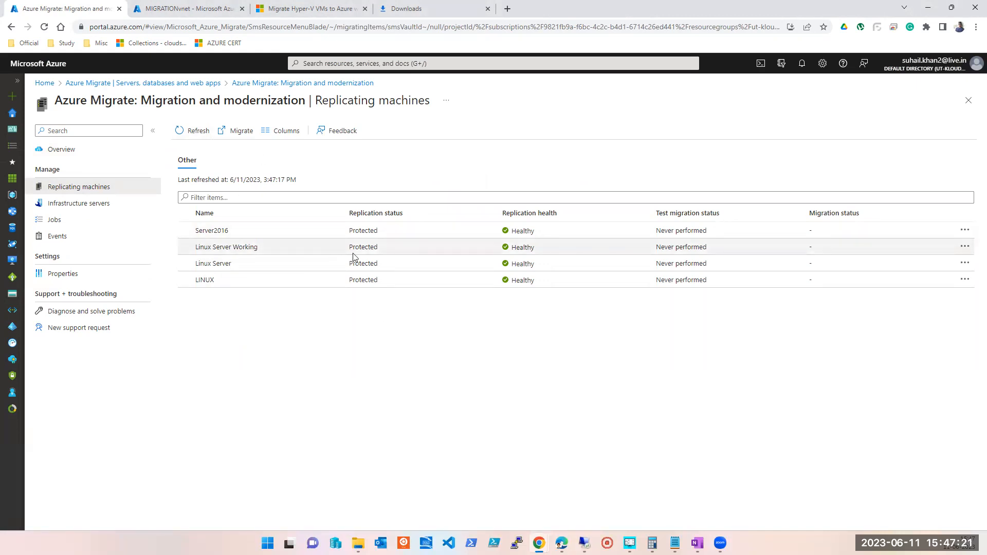
{"action": "left_click", "coordinate": [227, 233]}
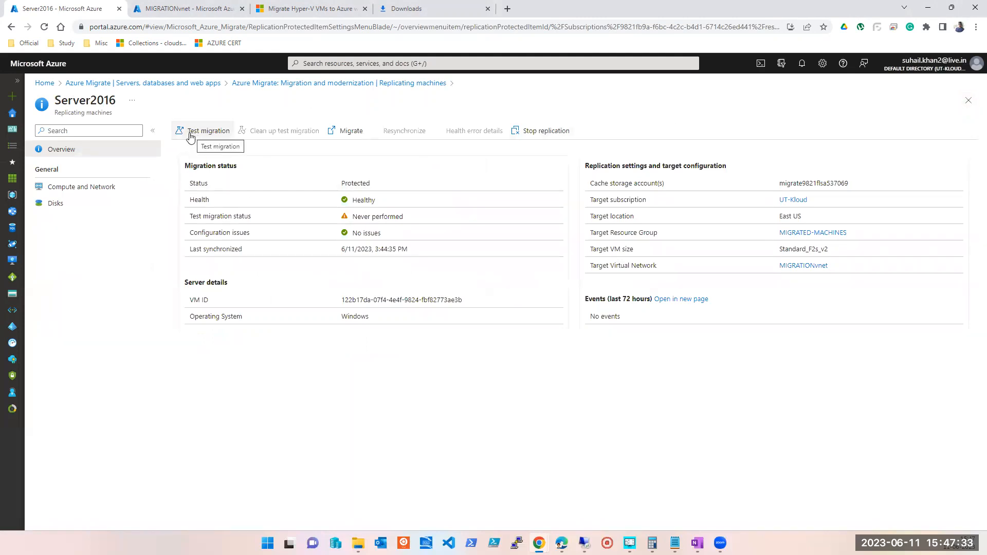
{"action": "left_click", "coordinate": [973, 108]}
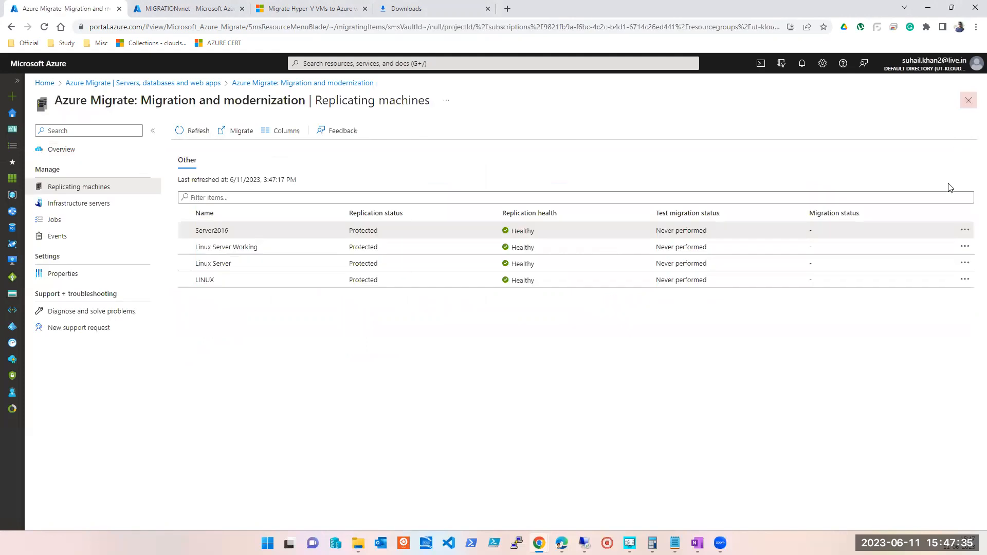
{"action": "left_click", "coordinate": [970, 233]}
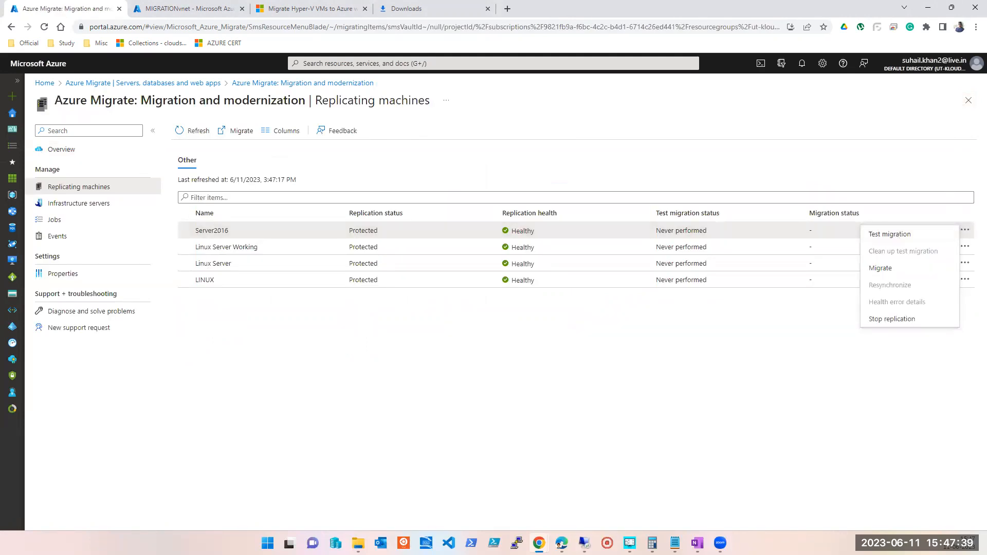
Switch to the Remote Desktop session to view the source Server2016 VM and close the Microsoft Azure sign-in page beside the IIS site.
{"action": "key", "text": "alt+Tab"}
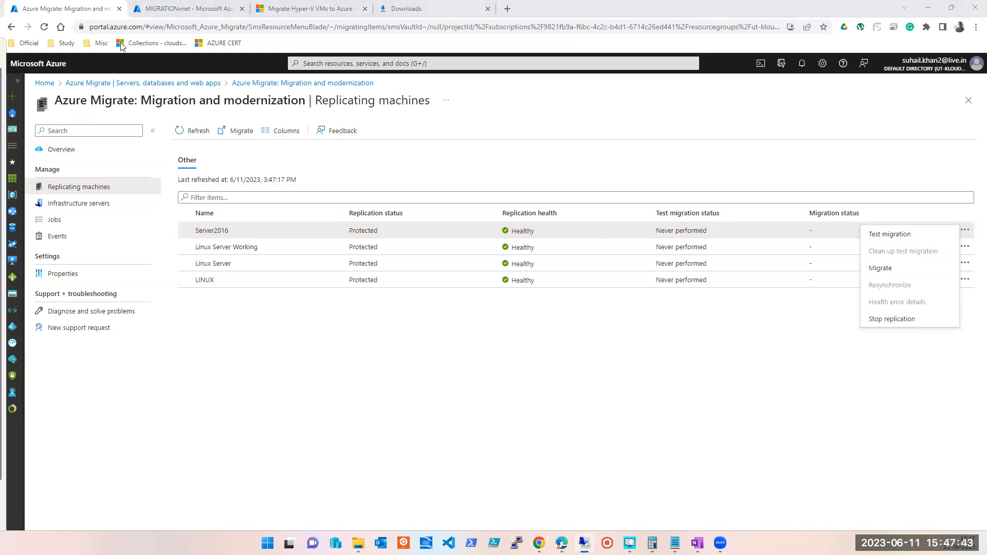
{"action": "left_click_drag", "start_coordinate": [121, 43], "coordinate": [394, 72]}
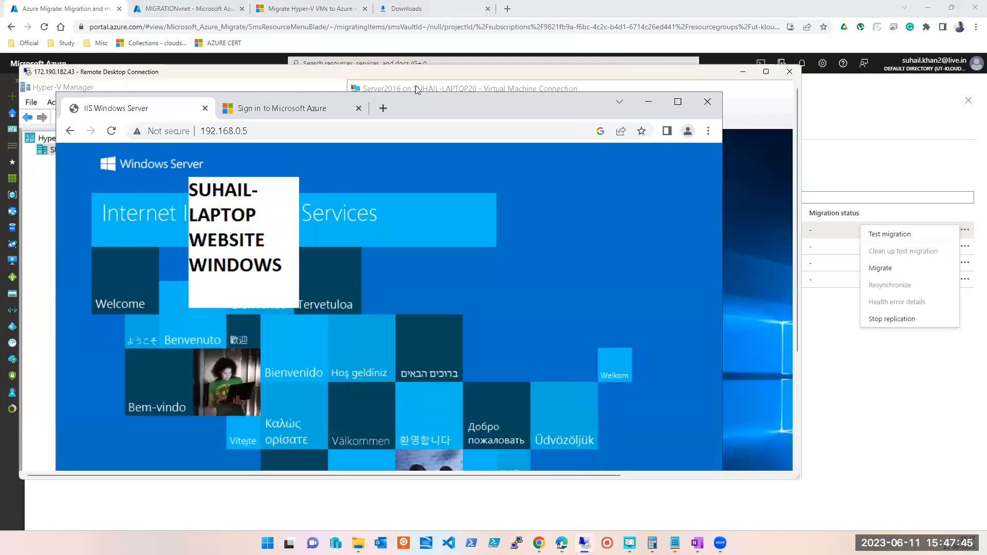
{"action": "left_click", "coordinate": [415, 87]}
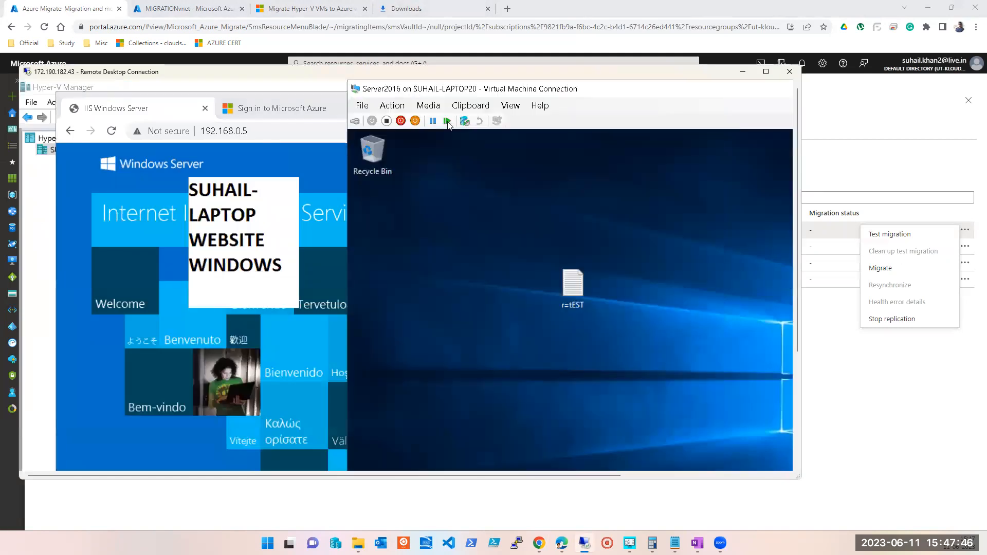
{"action": "left_click", "coordinate": [287, 109]}
{"action": "left_click", "coordinate": [359, 108]}
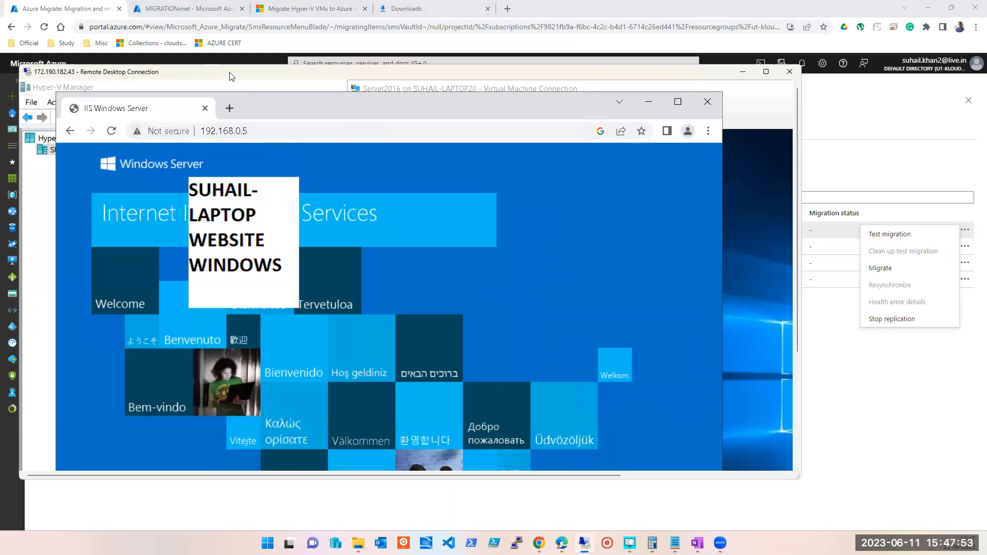
{"action": "left_click", "coordinate": [744, 72]}
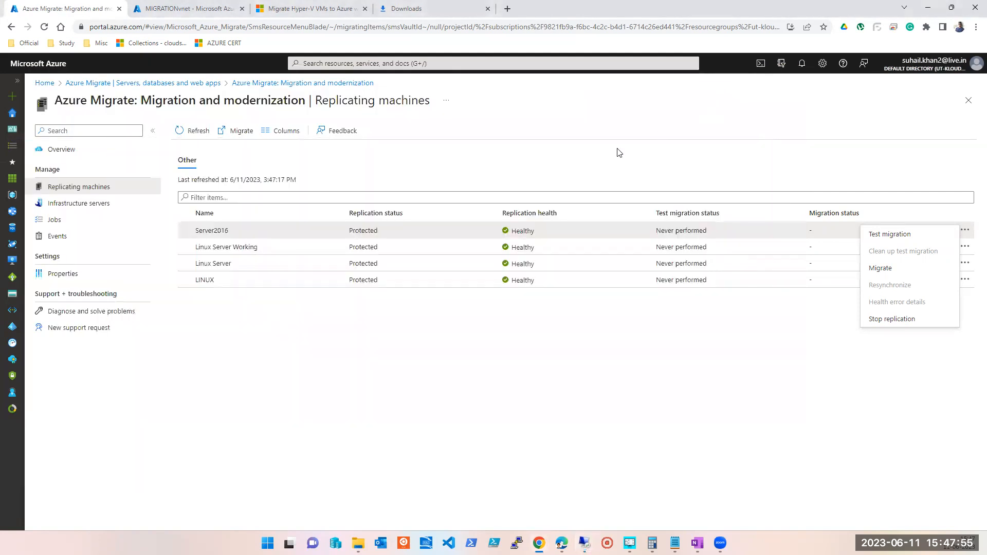
Start a test migration of Server2016 using the testMigrationVNET virtual network.
{"action": "left_click", "coordinate": [878, 239]}
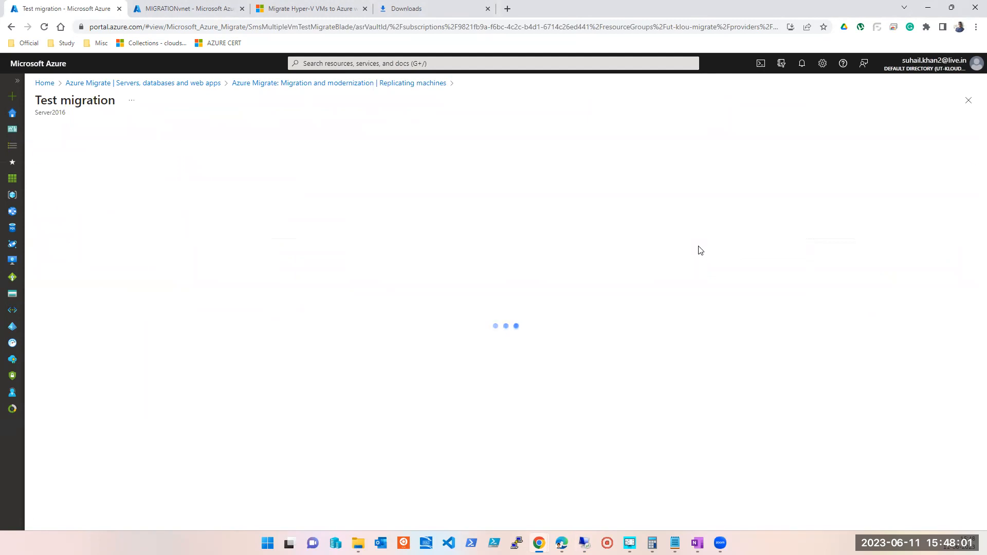
{"action": "left_click", "coordinate": [166, 161]}
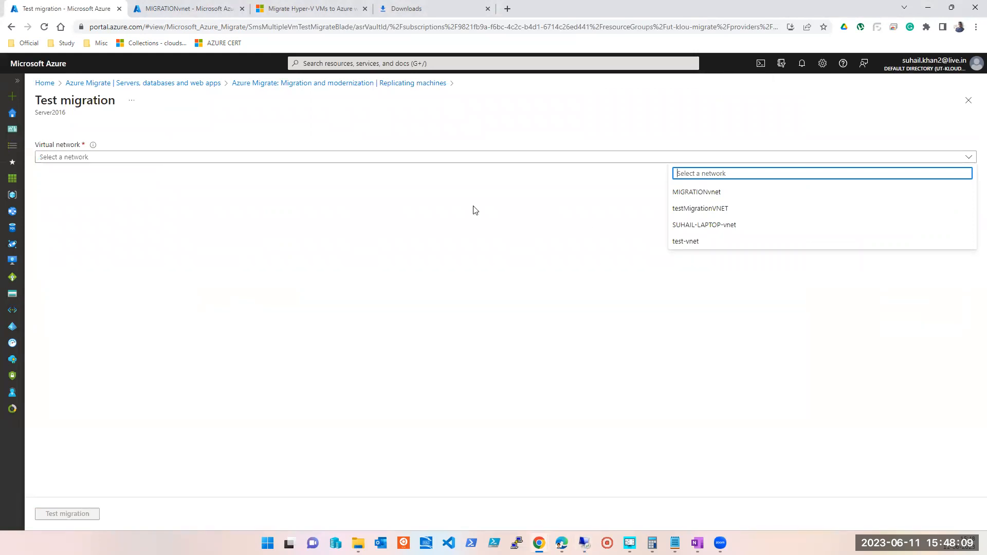
{"action": "left_click", "coordinate": [689, 209]}
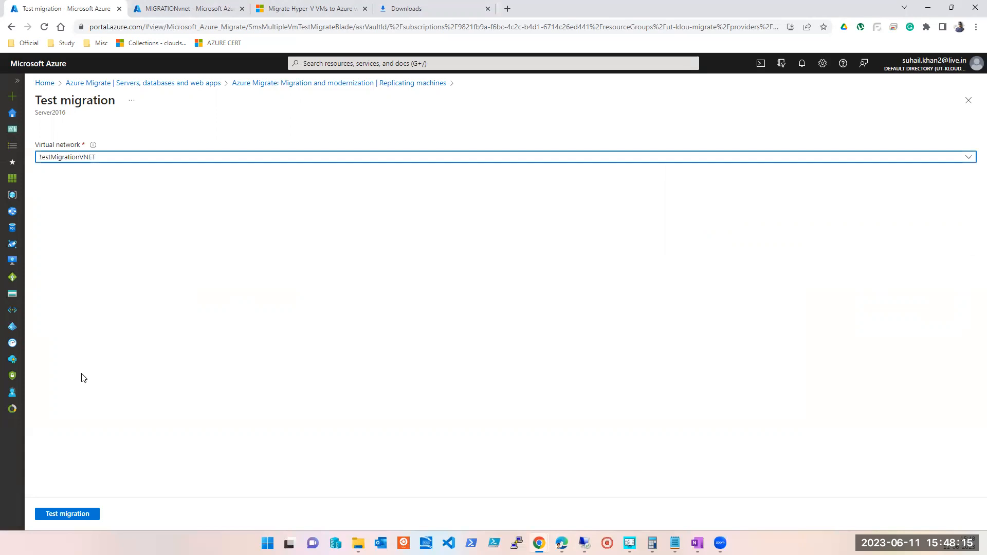
{"action": "left_click", "coordinate": [89, 519]}
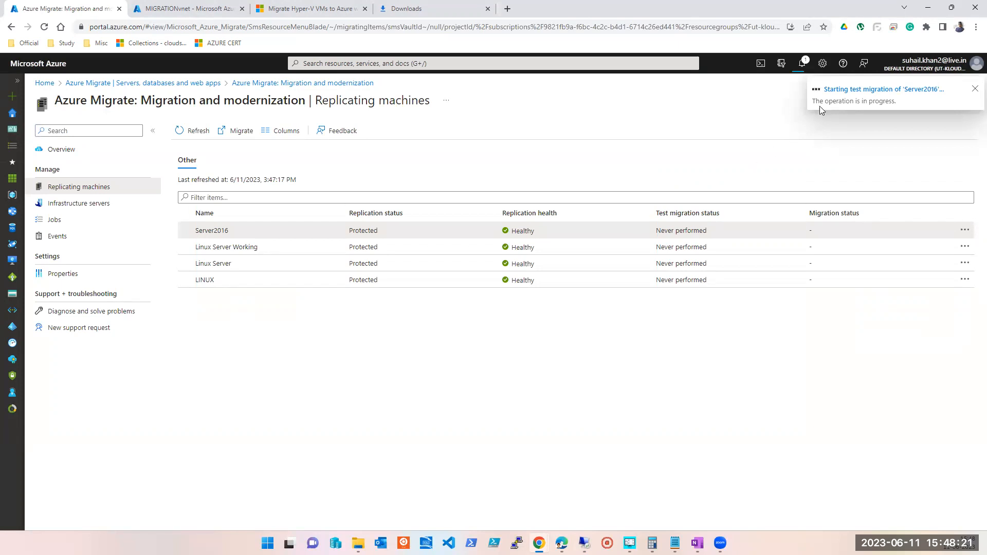
Open the Server2016 test migration job from its notification and check the operation's progress.
{"action": "left_click", "coordinate": [802, 62]}
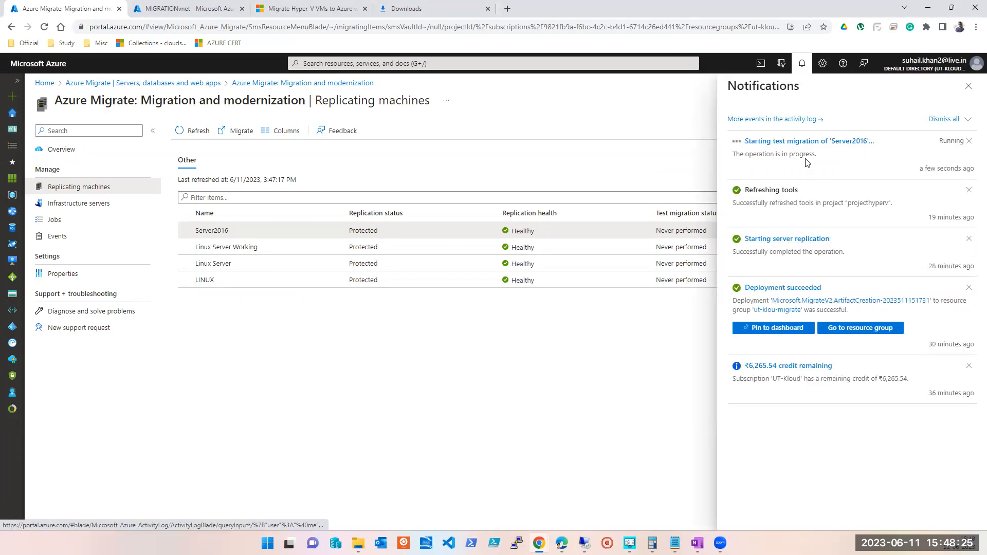
{"action": "left_click", "coordinate": [807, 145]}
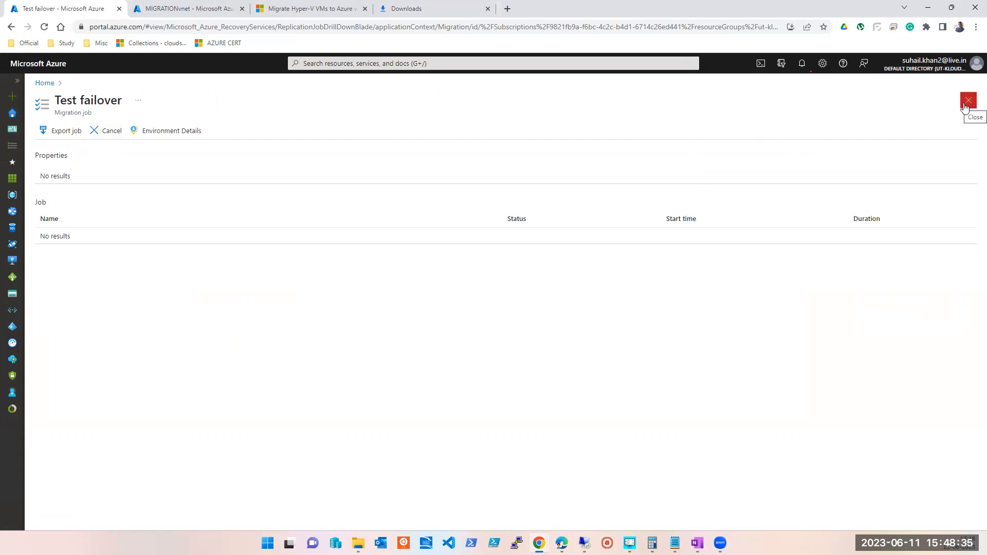
{"action": "left_click", "coordinate": [802, 63]}
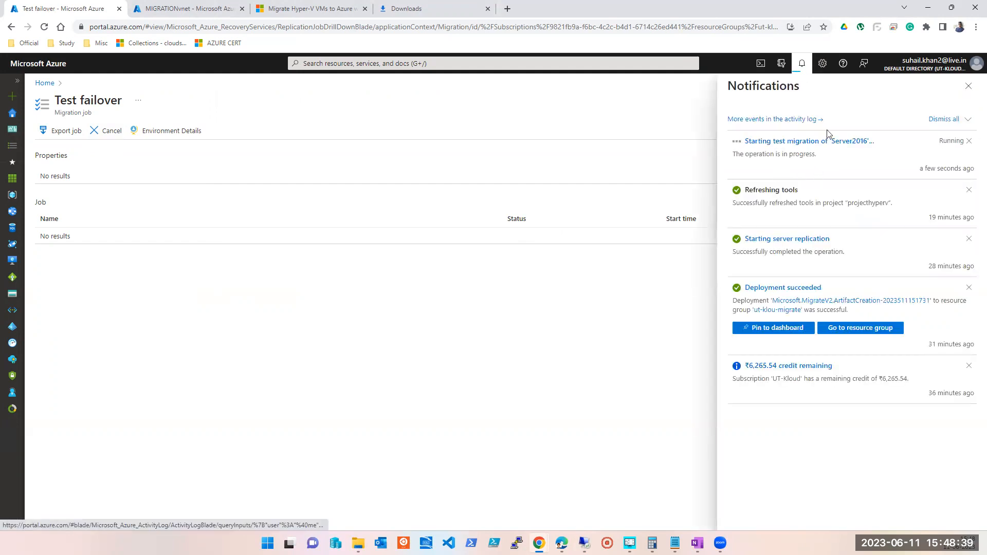
Open the Virtual machines list in the browser tab holding the MIGRATIONvnet deployment.
{"action": "left_click", "coordinate": [164, 9]}
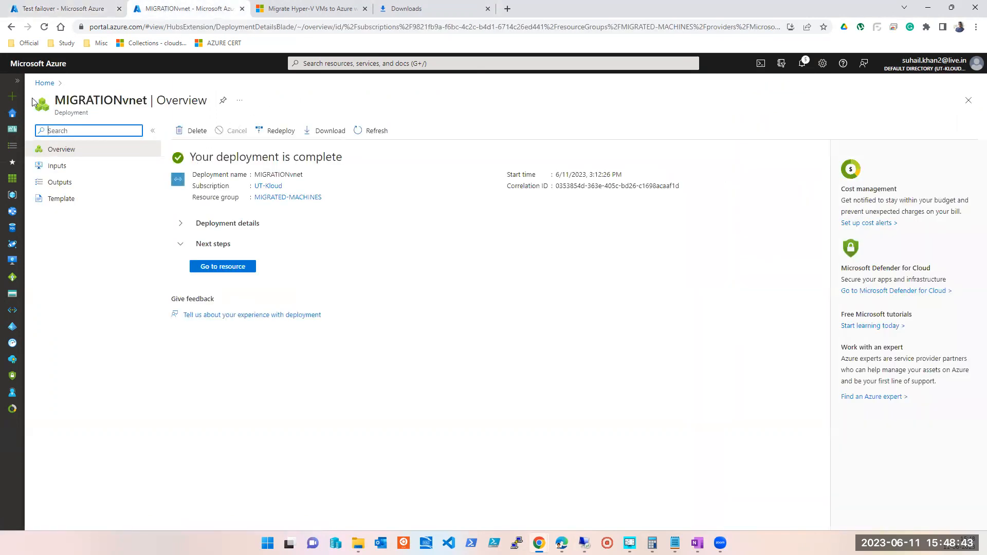
{"action": "left_click", "coordinate": [392, 64]}
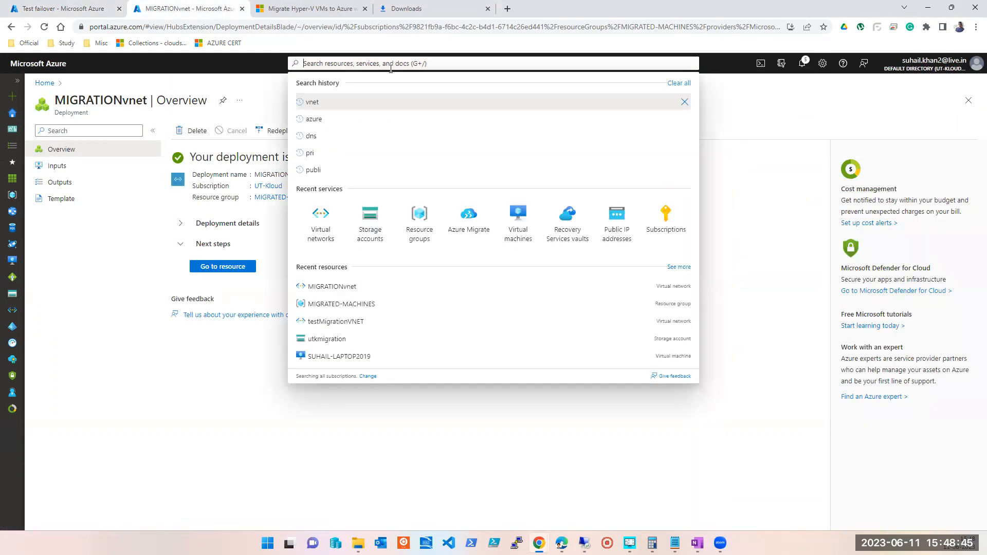
{"action": "left_click", "coordinate": [509, 224]}
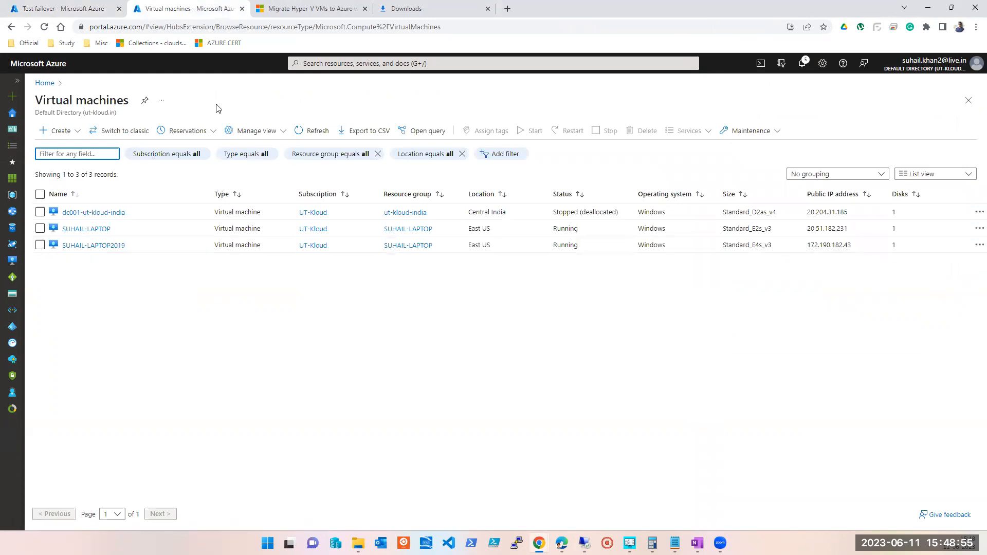
Review the objectives and prerequisites in the Migrate Hyper-V VMs to Azure article, and return to the Virtual machines list.
{"action": "left_click", "coordinate": [297, 11]}
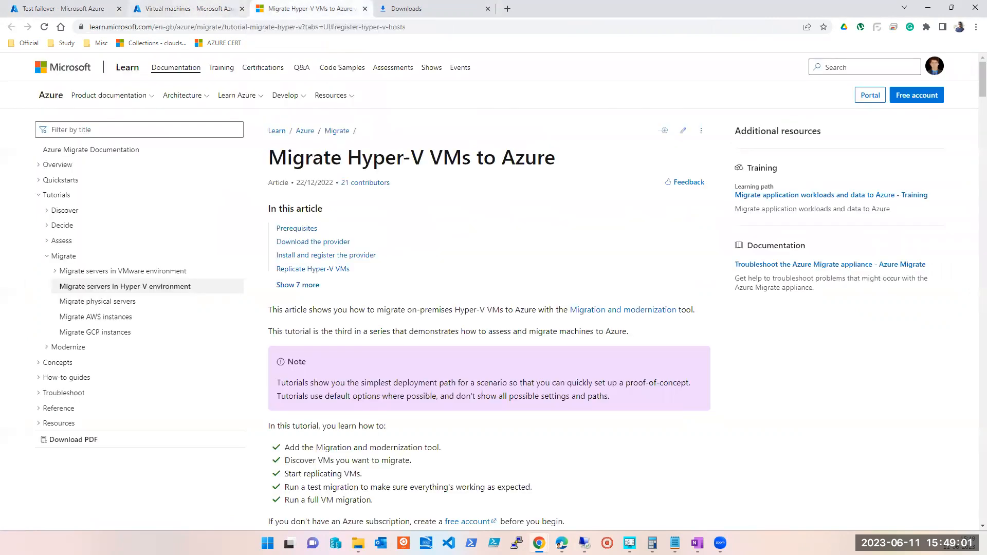
{"action": "scroll", "coordinate": [430, 293], "scroll_direction": "down", "scroll_amount": 1}
{"action": "scroll", "coordinate": [429, 292], "scroll_direction": "down", "scroll_amount": 2}
{"action": "scroll", "coordinate": [427, 291], "scroll_direction": "down", "scroll_amount": 4}
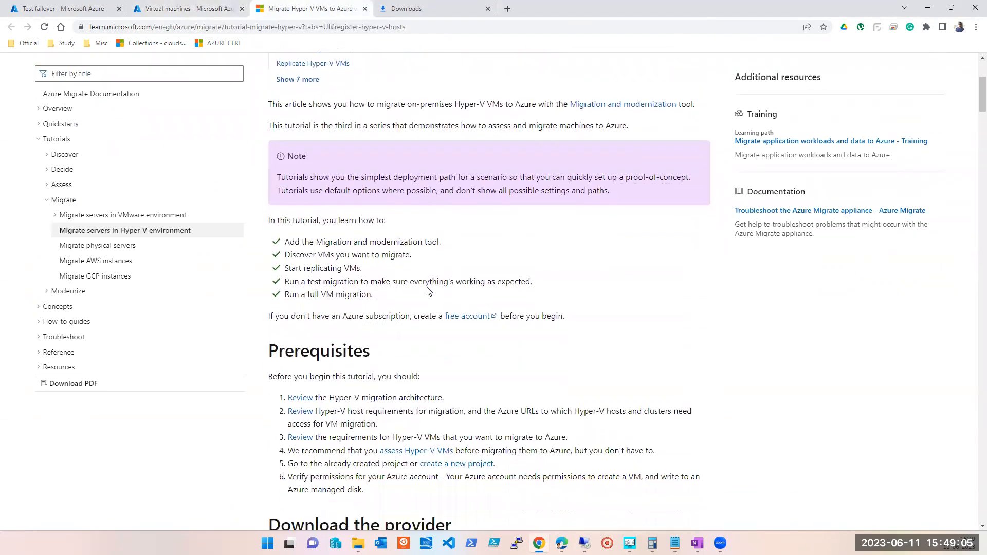
{"action": "scroll", "coordinate": [429, 292], "scroll_direction": "up", "scroll_amount": 5}
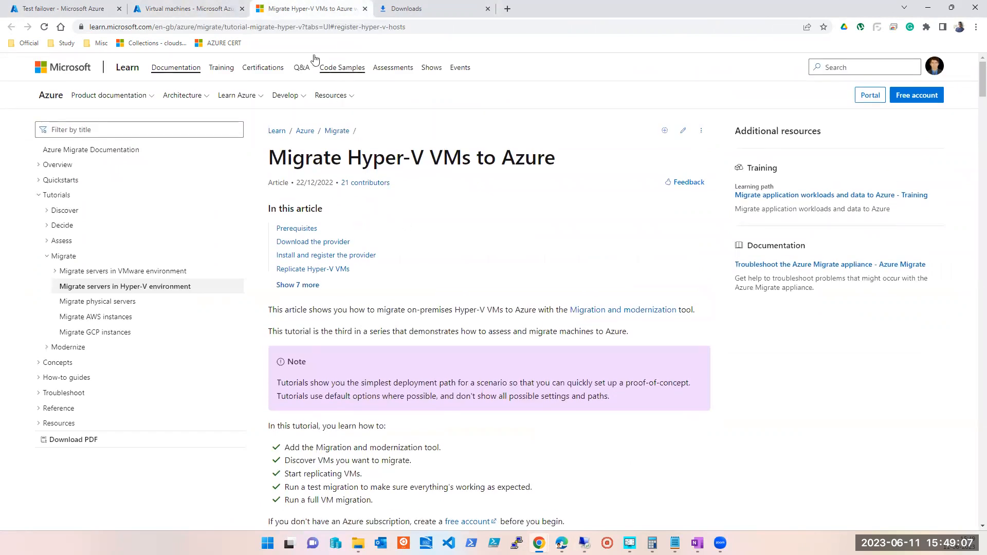
{"action": "left_click", "coordinate": [203, 10]}
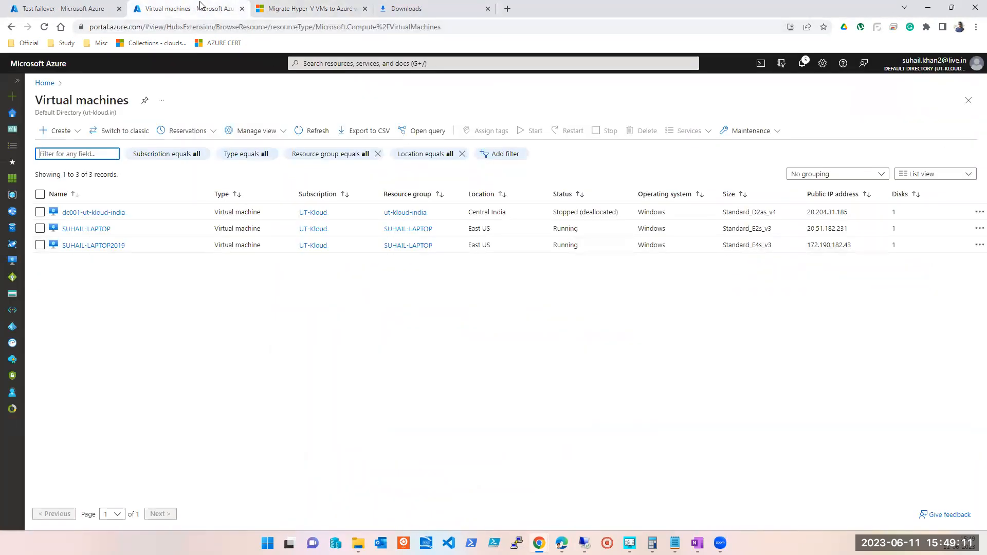
Check the test migration's progress in the notifications and view the source server's IIS website in the Remote Desktop session.
{"action": "left_click", "coordinate": [92, 8]}
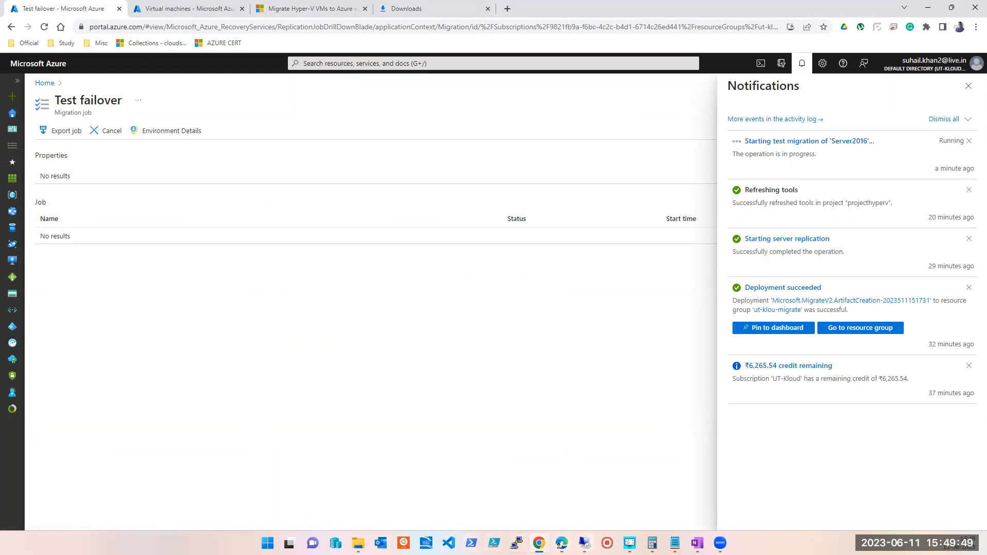
{"action": "left_click", "coordinate": [584, 543]}
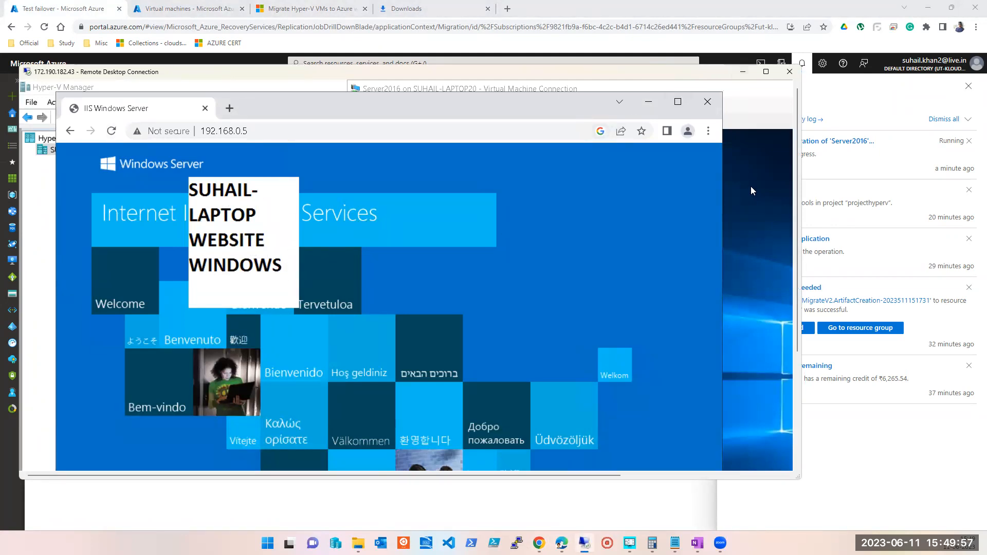
{"action": "left_click", "coordinate": [741, 75]}
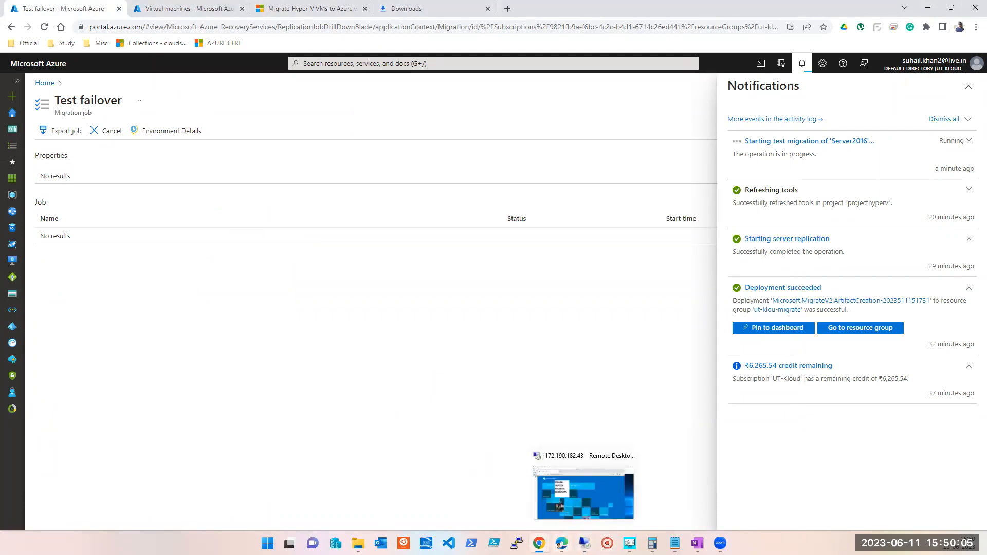
{"action": "left_click", "coordinate": [585, 543]}
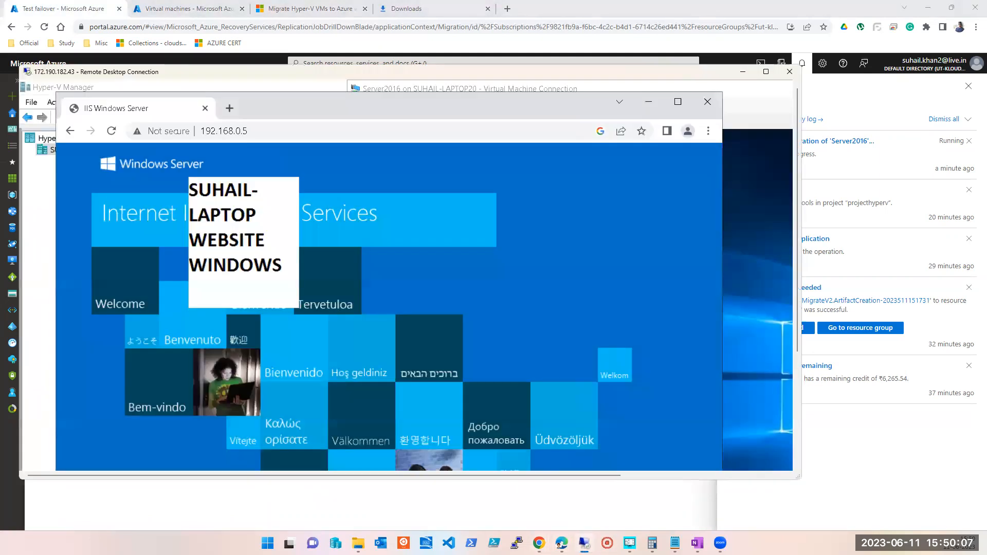
Leave the Remote Desktop session and Test failover job, and open the Migration and modernization overview for projectHYPERV in Azure Migrate.
{"action": "left_click", "coordinate": [743, 72]}
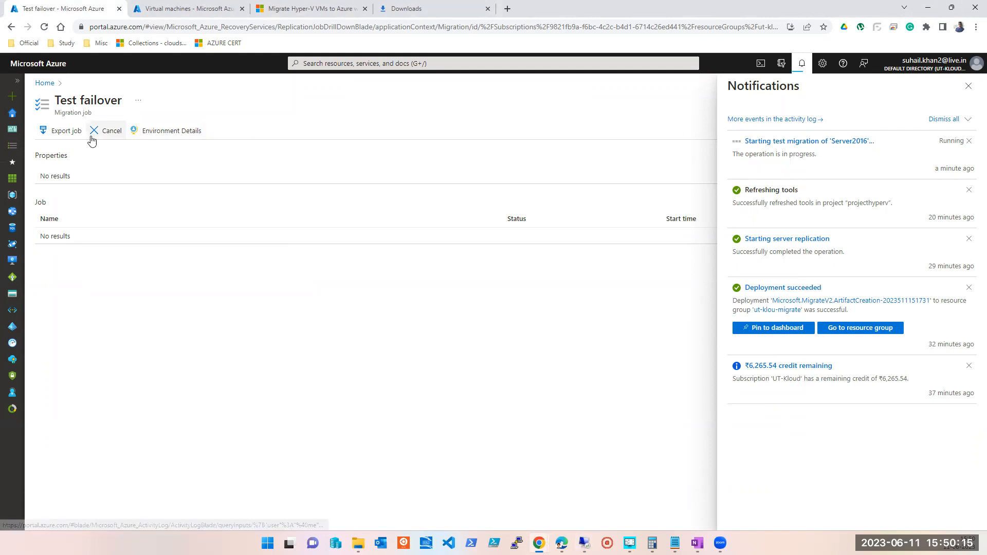
{"action": "left_click", "coordinate": [968, 86]}
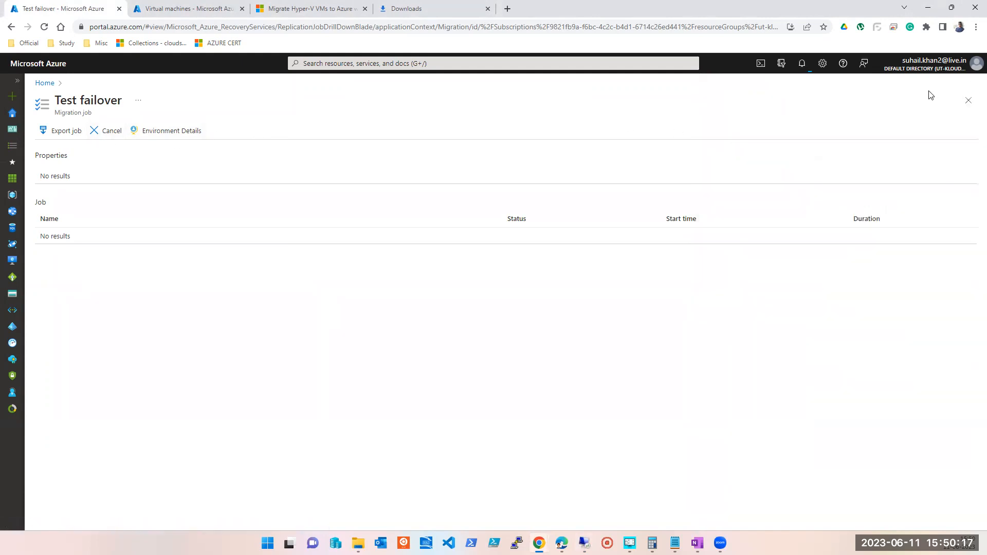
{"action": "left_click", "coordinate": [969, 101]}
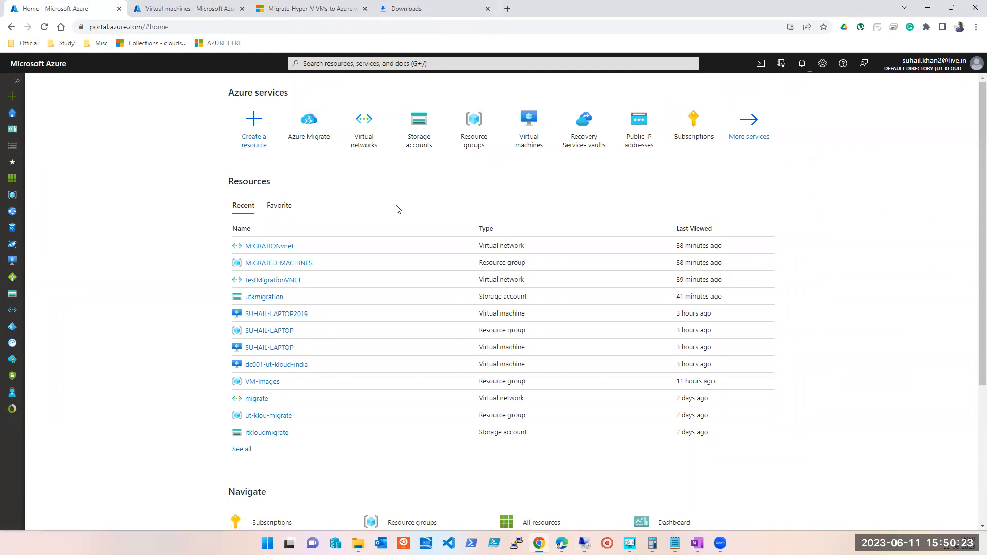
{"action": "left_click", "coordinate": [316, 143]}
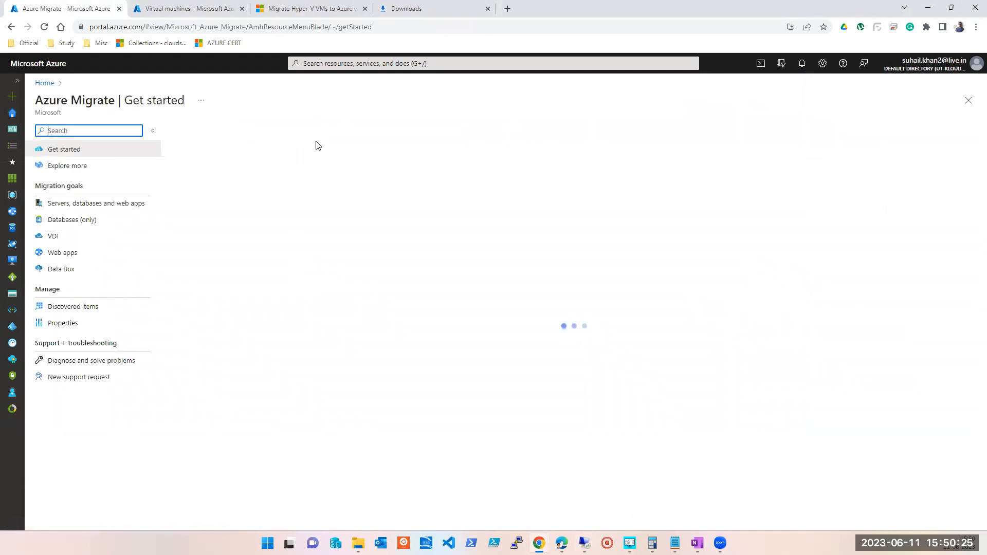
{"action": "left_click", "coordinate": [107, 205]}
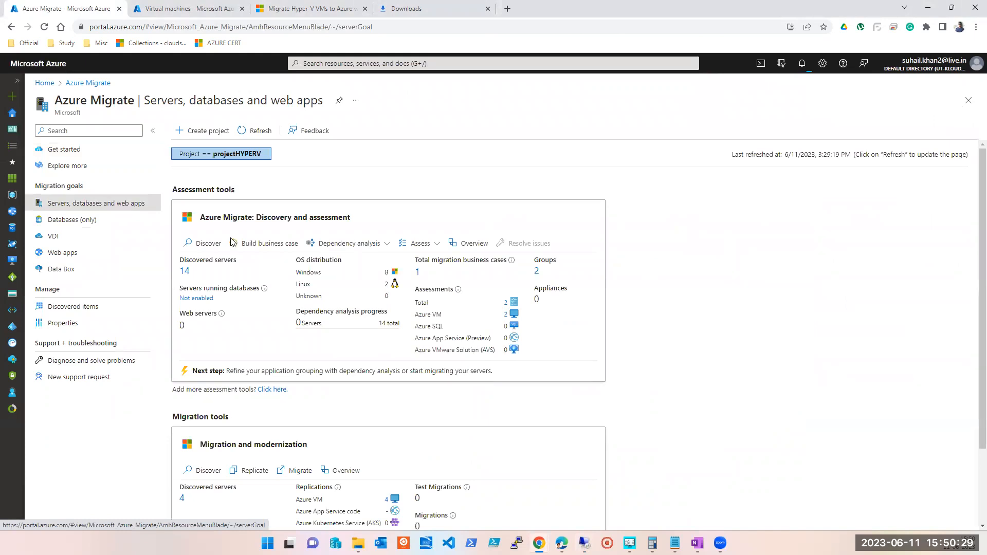
{"action": "scroll", "coordinate": [608, 391], "scroll_direction": "down", "scroll_amount": 2}
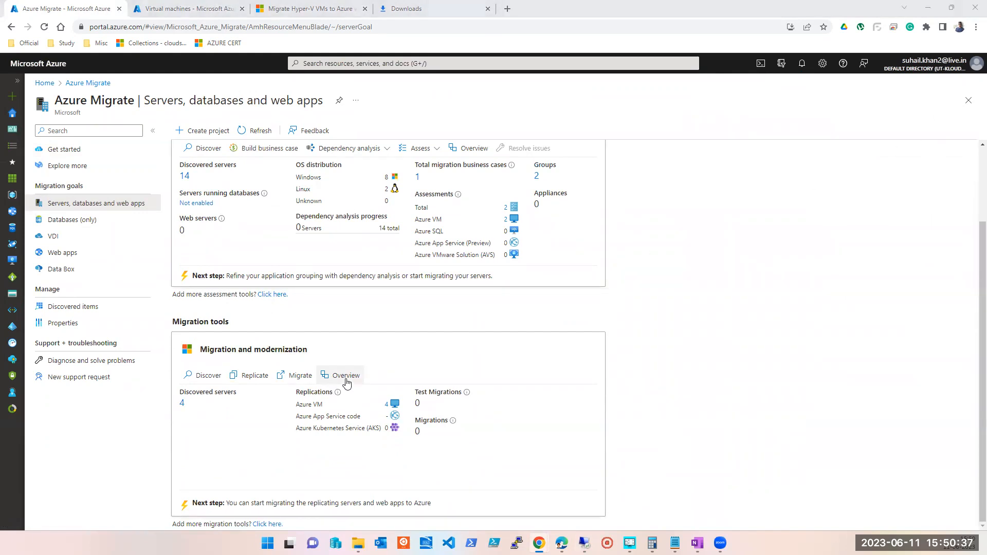
{"action": "left_click", "coordinate": [346, 381]}
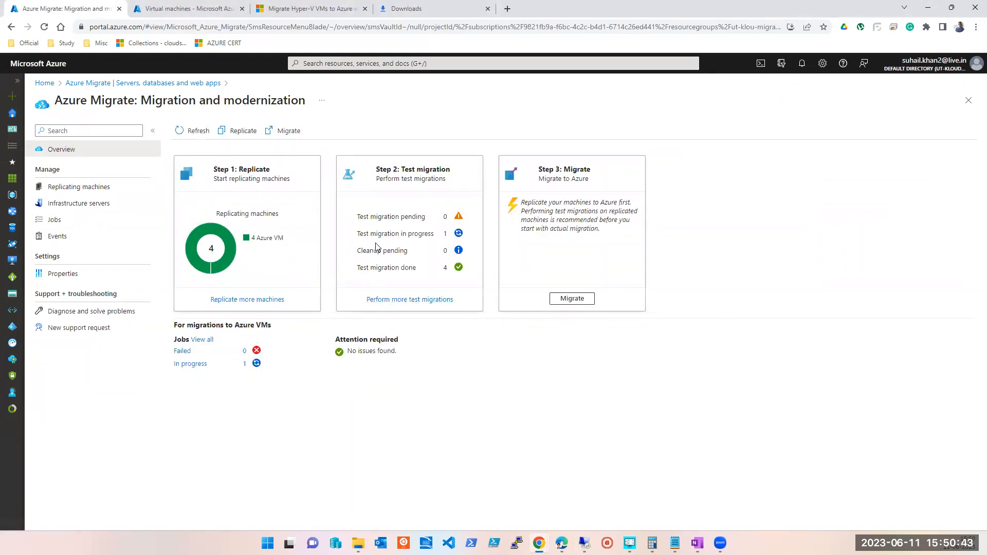
Open the Server2016 test migration job from its notification again and recheck the operation's progress.
{"action": "left_click", "coordinate": [807, 66]}
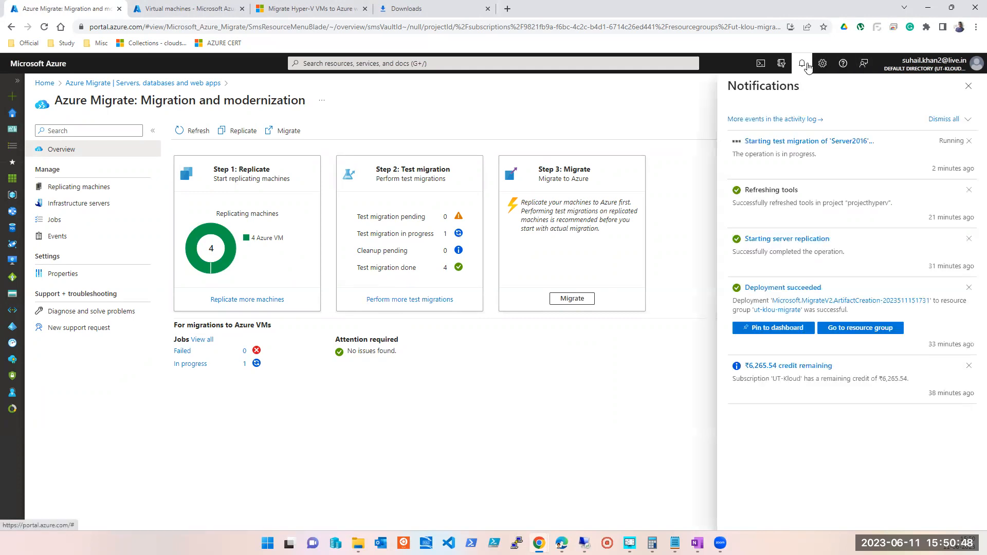
{"action": "left_click", "coordinate": [805, 142]}
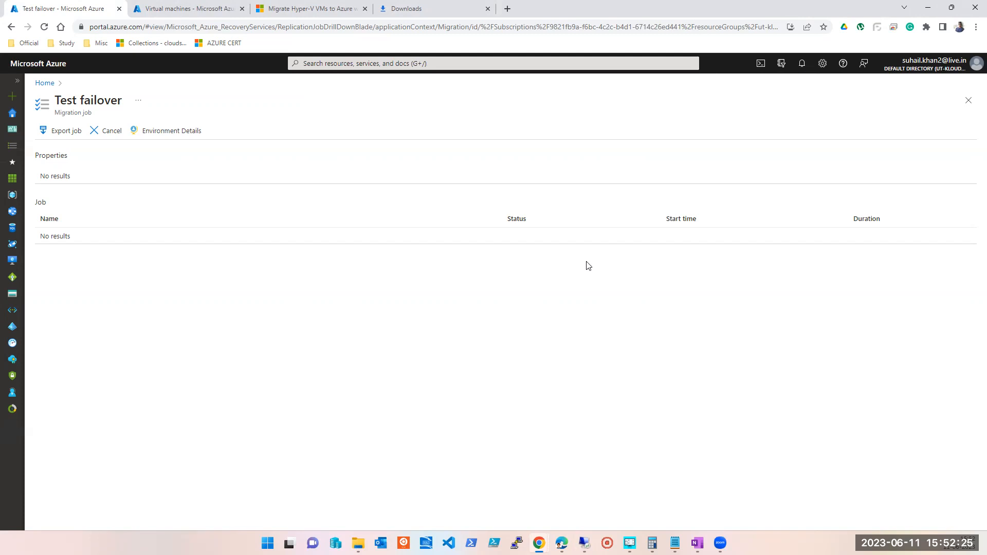
{"action": "left_click", "coordinate": [803, 64]}
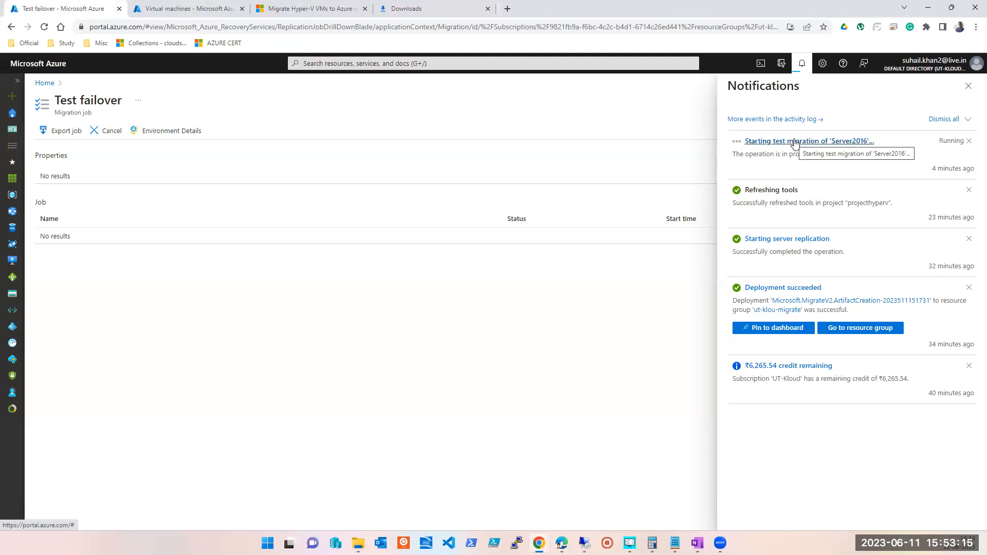
Refresh the Virtual machines list in its browser tab and reopen the Server2016 test migration job from its notification.
{"action": "key", "text": "ctrl+Tab"}
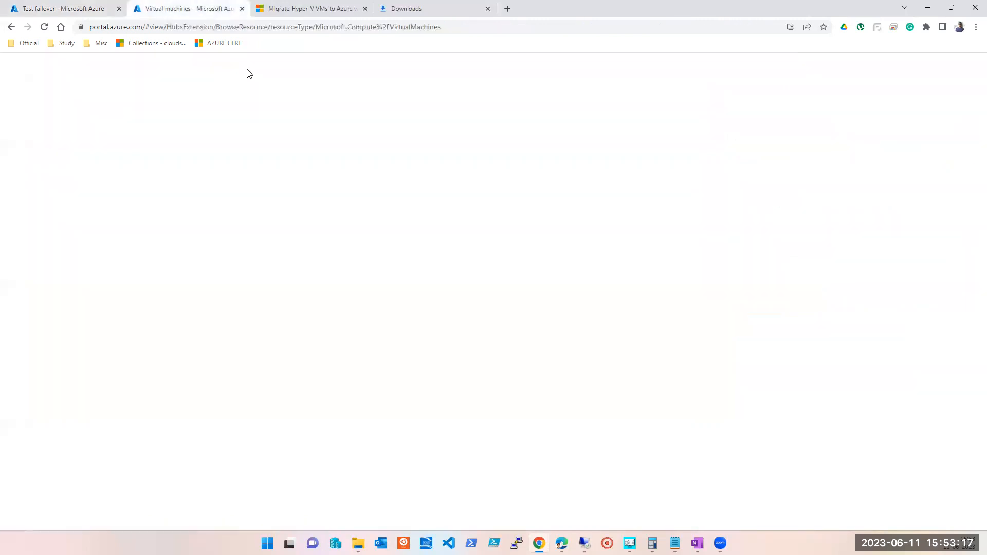
{"action": "left_click", "coordinate": [321, 126]}
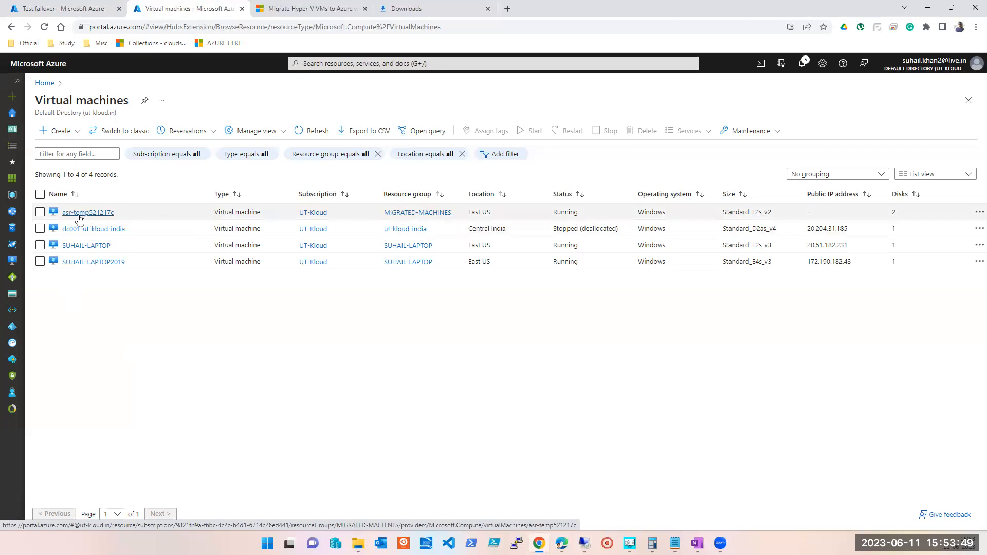
{"action": "left_click", "coordinate": [304, 134]}
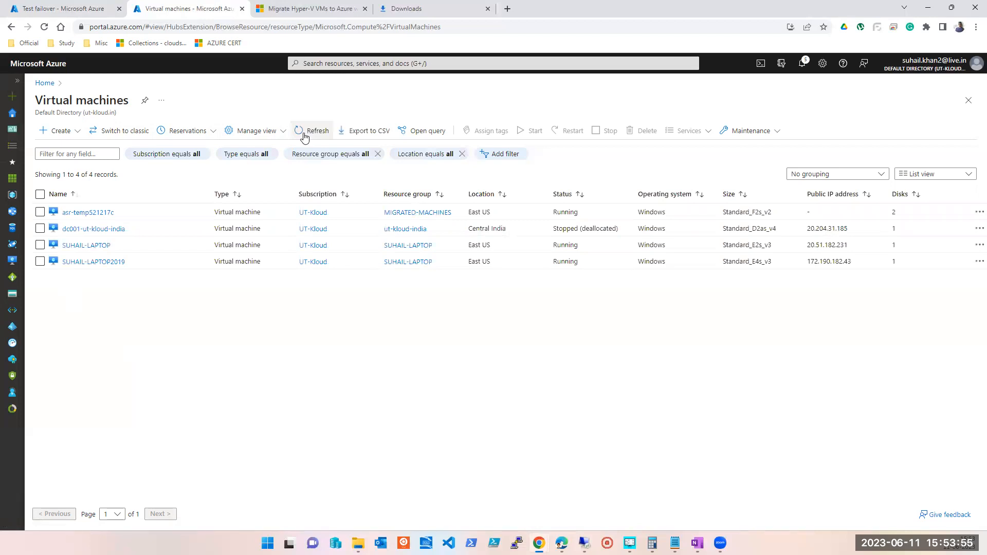
{"action": "left_click", "coordinate": [43, 9]}
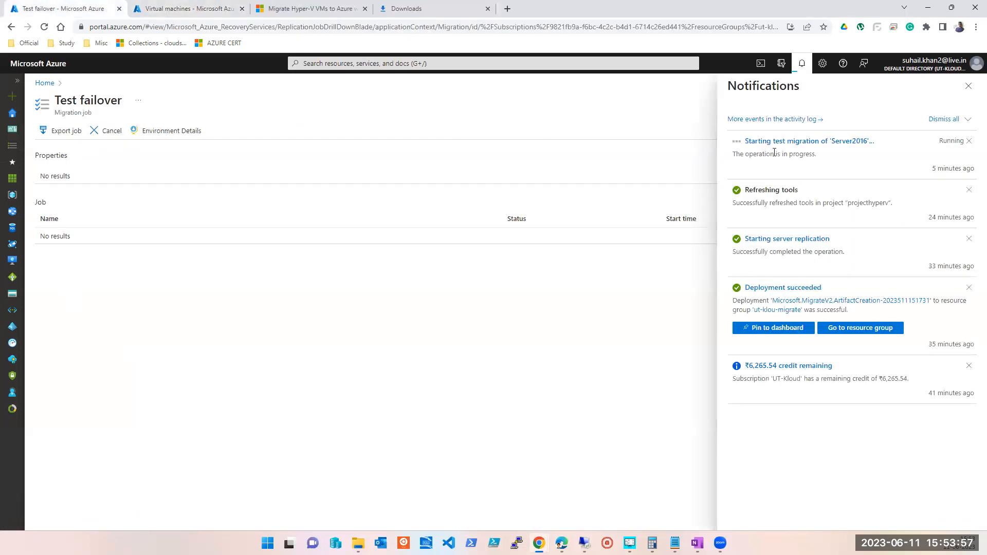
{"action": "left_click", "coordinate": [803, 146]}
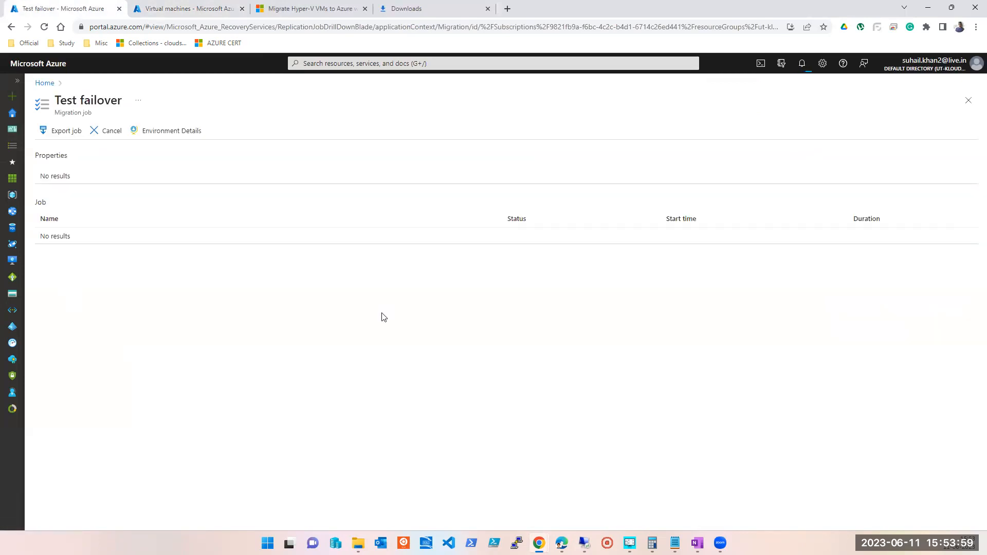
Return to the Virtual machines list and refresh it repeatedly to look for the migrated test VM.
{"action": "left_click", "coordinate": [186, 14]}
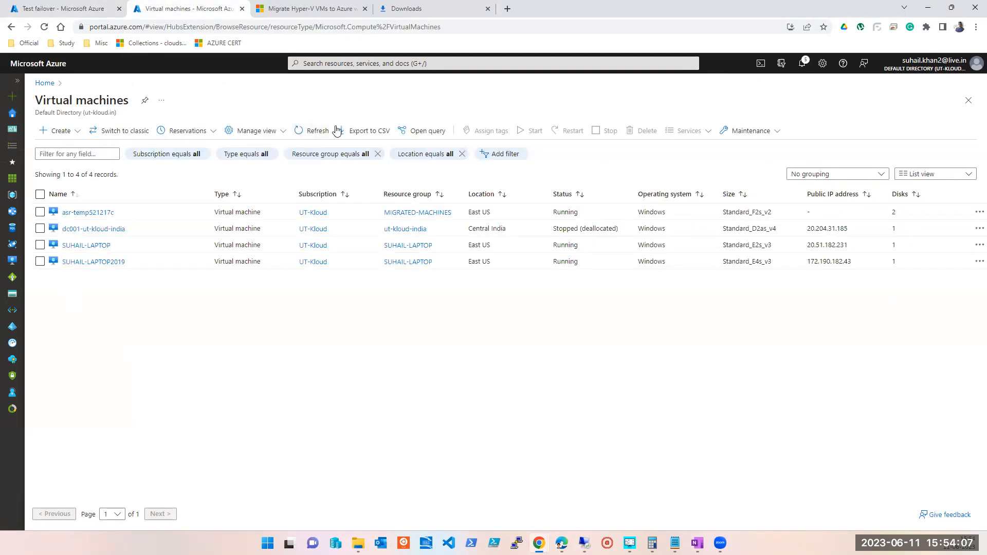
{"action": "left_click", "coordinate": [316, 130]}
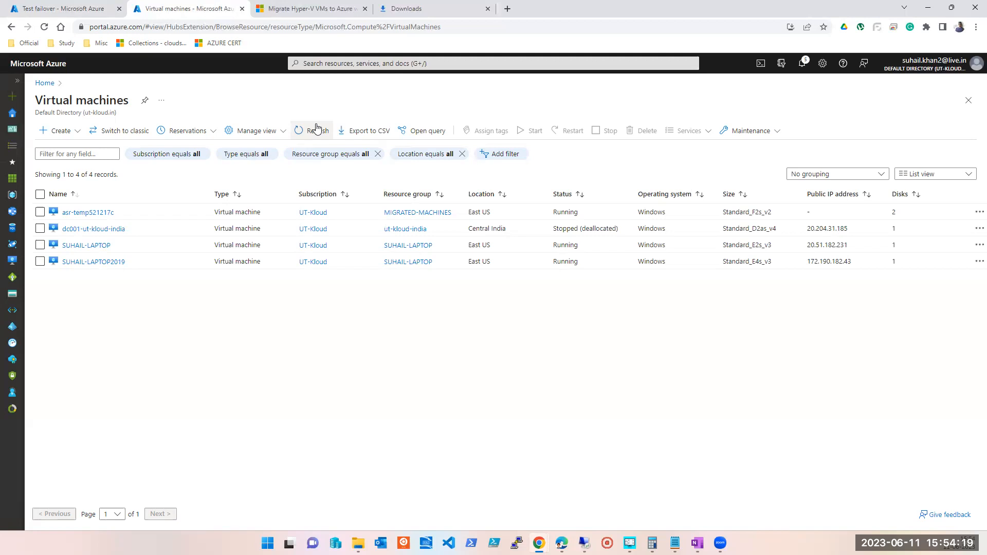
{"action": "left_click", "coordinate": [316, 129]}
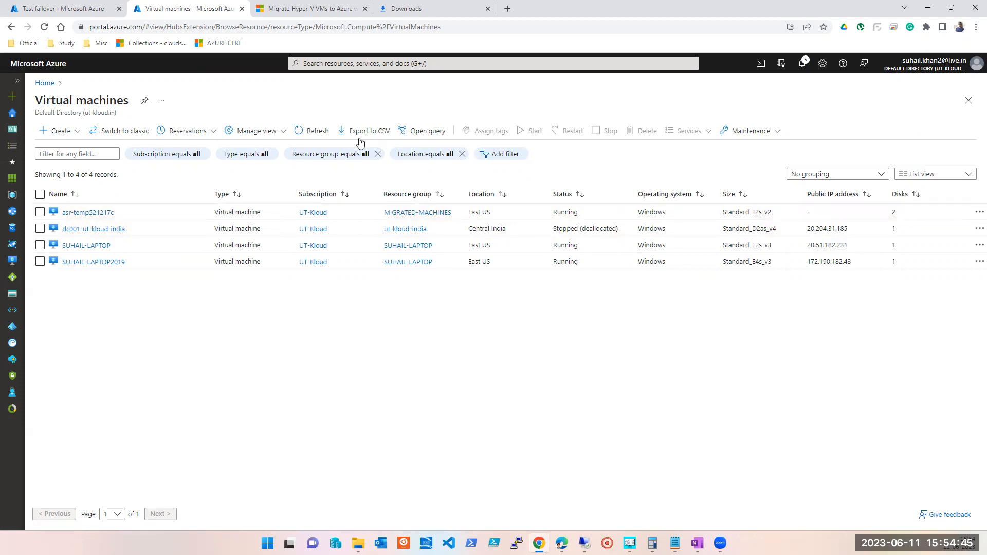
{"action": "left_click", "coordinate": [295, 132]}
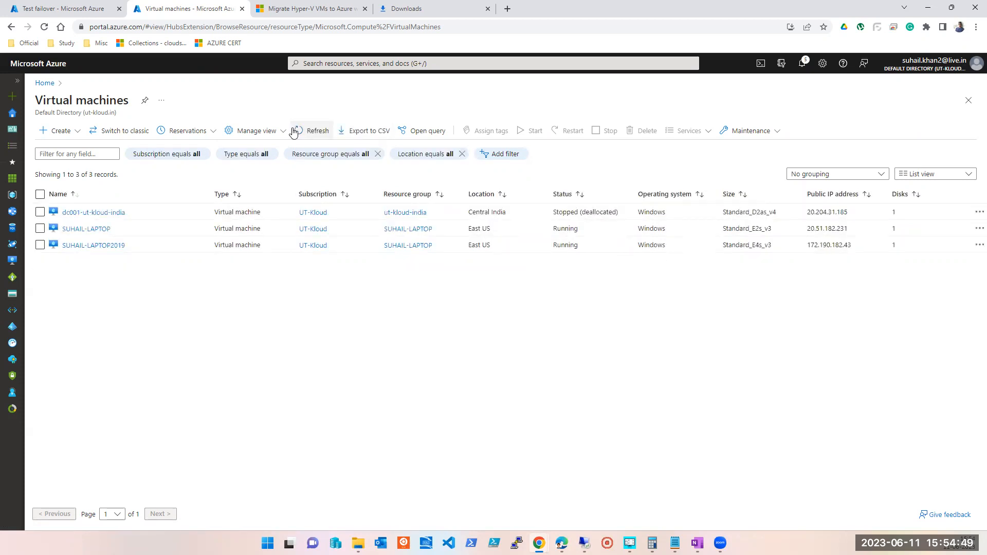
{"action": "left_click", "coordinate": [295, 132]}
{"action": "left_click", "coordinate": [295, 131]}
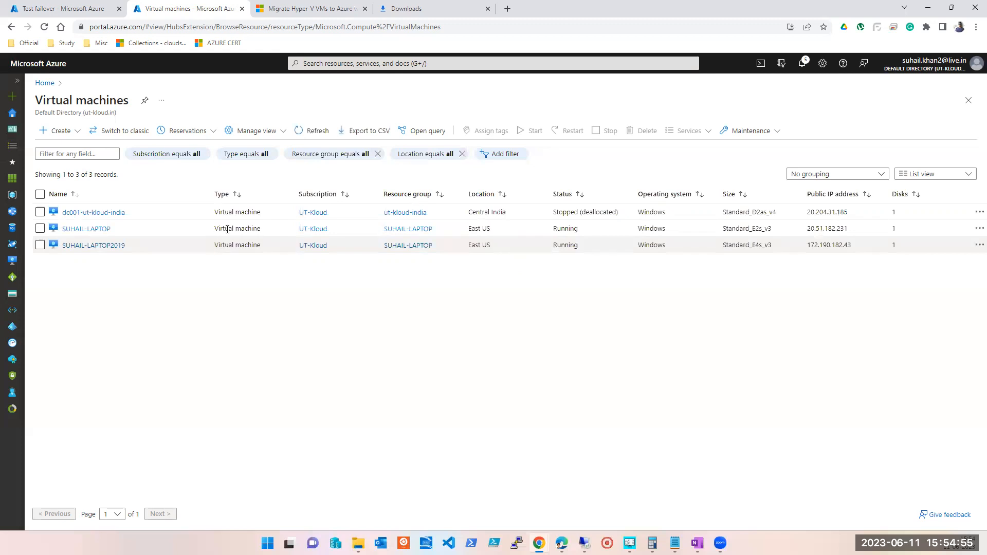
{"action": "left_click", "coordinate": [302, 131]}
Check the Server2016 test migration's progress in the notifications of the Test failover browser tab.
{"action": "left_click", "coordinate": [302, 9]}
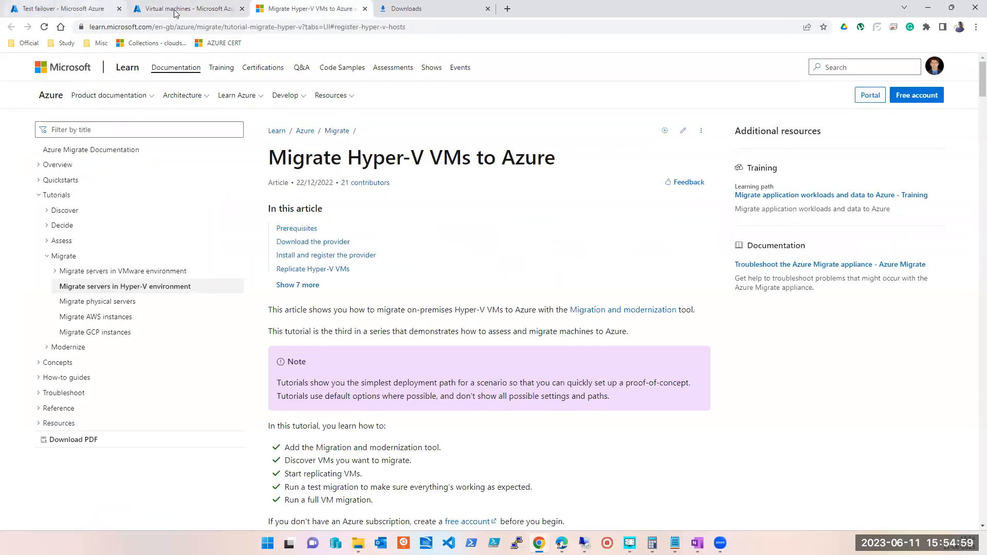
{"action": "left_click", "coordinate": [88, 9]}
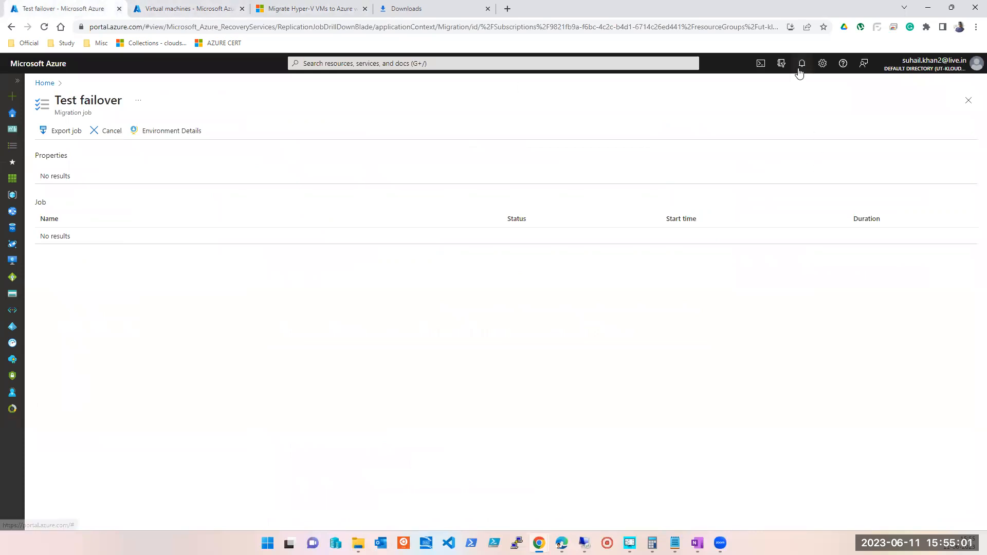
{"action": "left_click", "coordinate": [800, 72]}
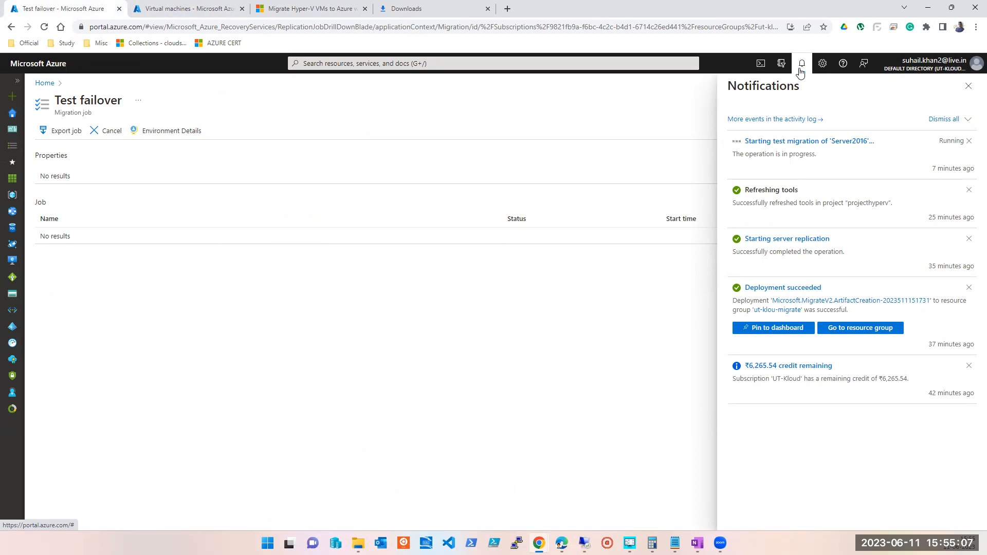
Refresh the Virtual machines list and choose to try again in the current view.
{"action": "left_click", "coordinate": [182, 7]}
{"action": "left_click", "coordinate": [306, 133]}
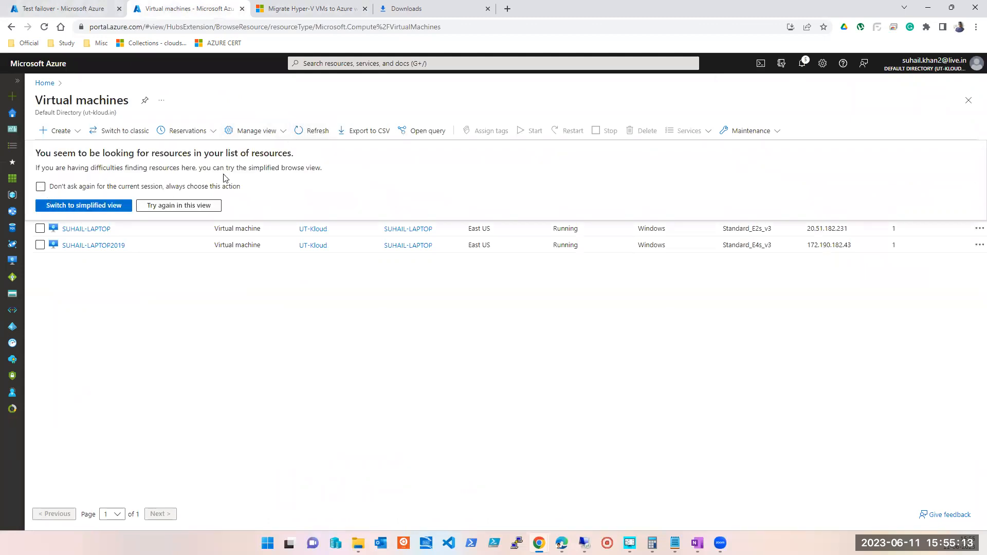
{"action": "left_click", "coordinate": [156, 207]}
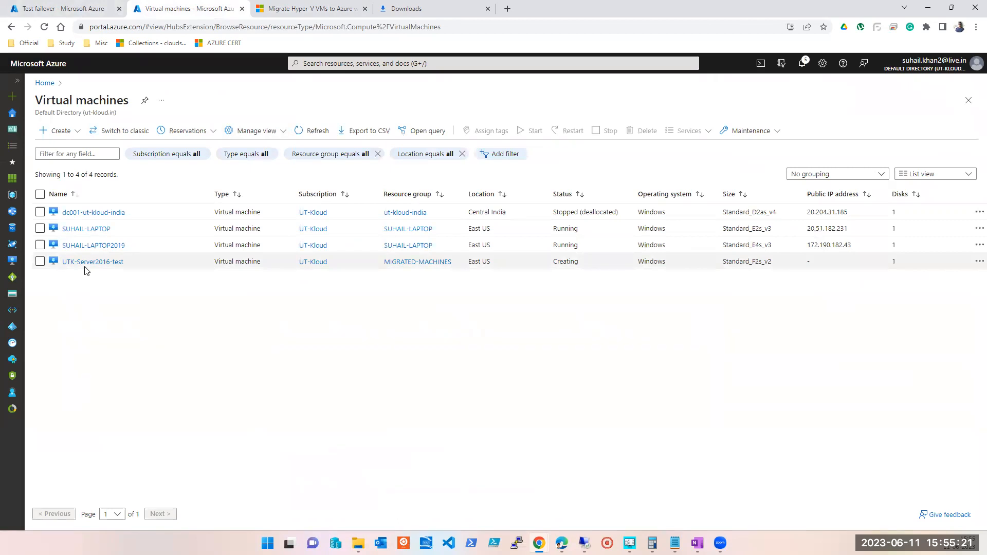
Open the MIGRATIONvnet deployment from the notifications, close it, and reopen the Virtual machines list from the portal home.
{"action": "left_click", "coordinate": [802, 63]}
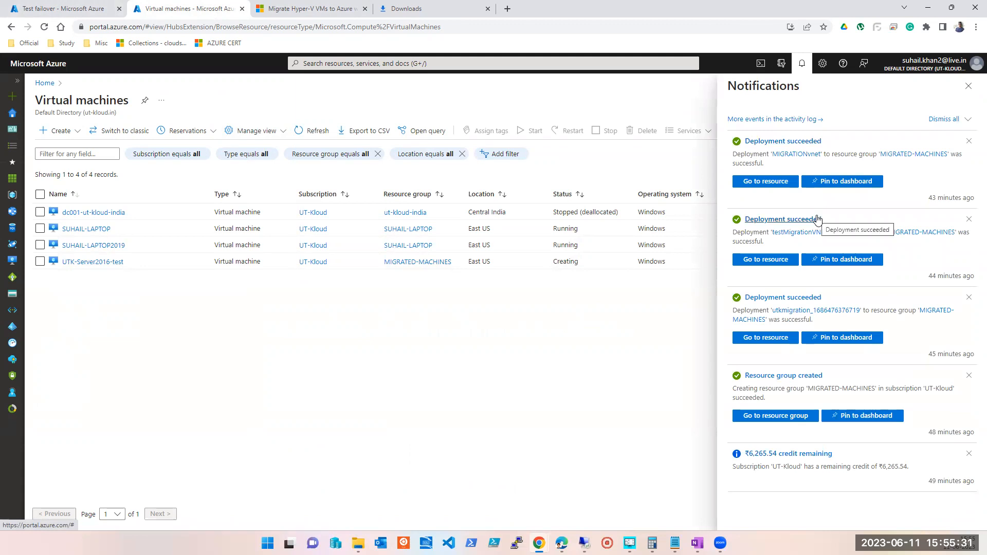
{"action": "left_click", "coordinate": [780, 142]}
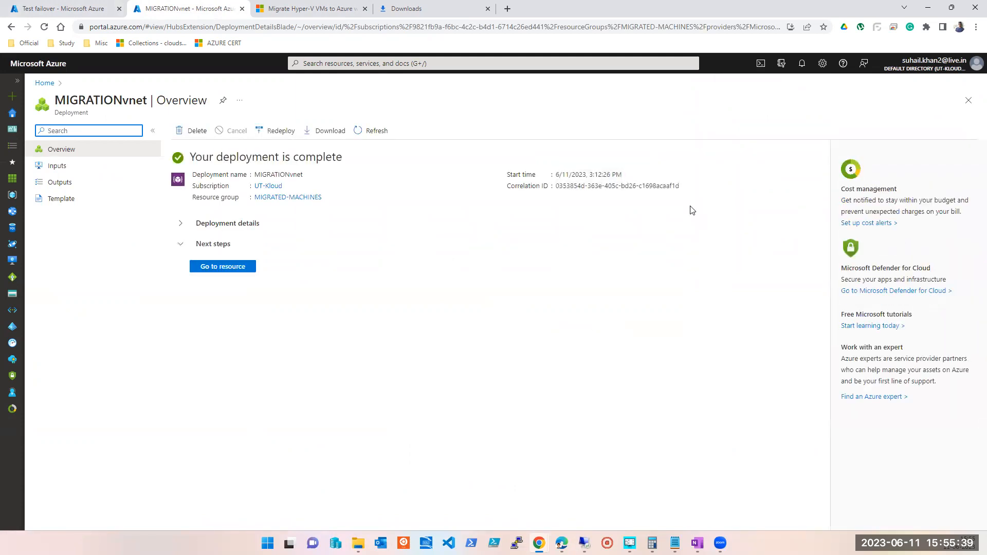
{"action": "left_click", "coordinate": [968, 101]}
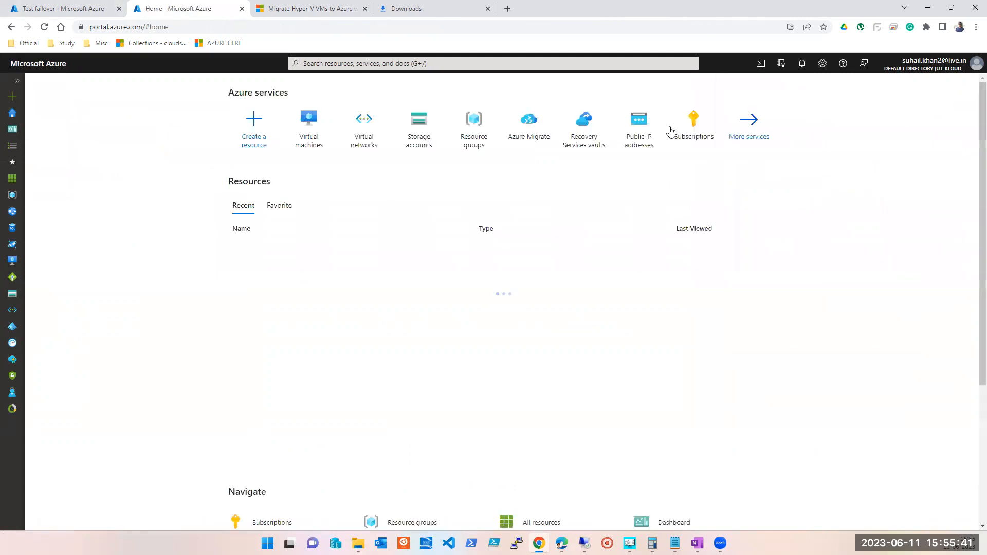
{"action": "left_click", "coordinate": [309, 131]}
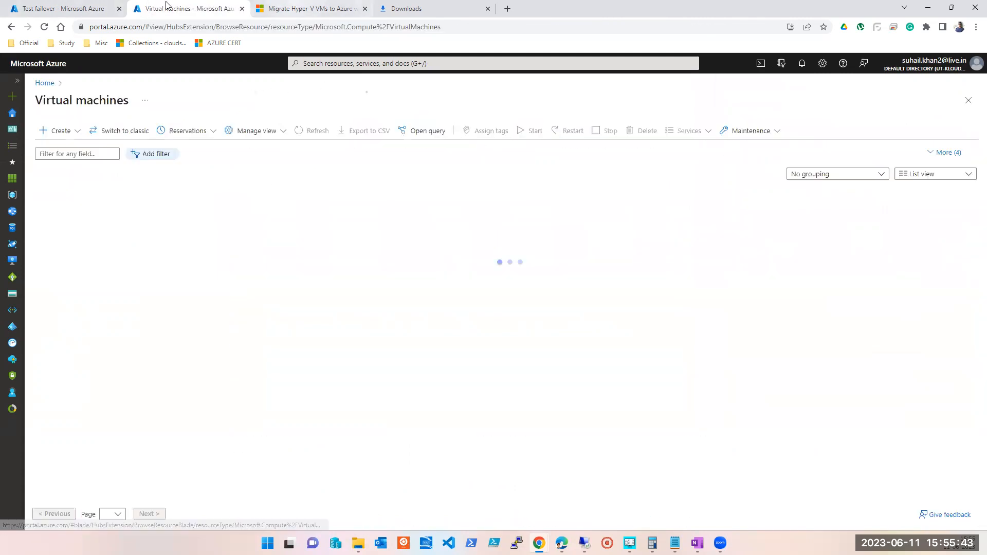
Return to the Test failover browser tab and reload the Server2016 test migration job from its notification.
{"action": "left_click", "coordinate": [62, 9]}
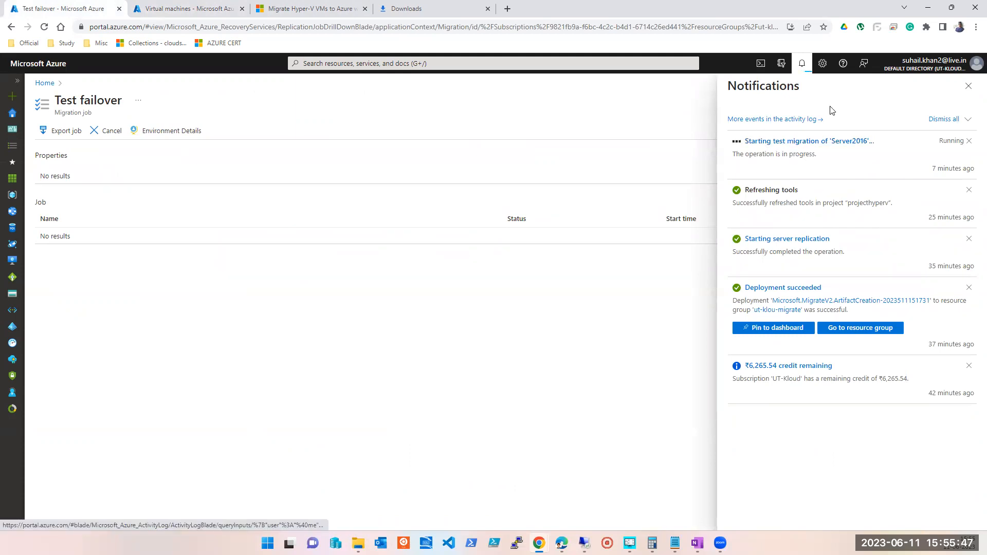
{"action": "left_click", "coordinate": [969, 86]}
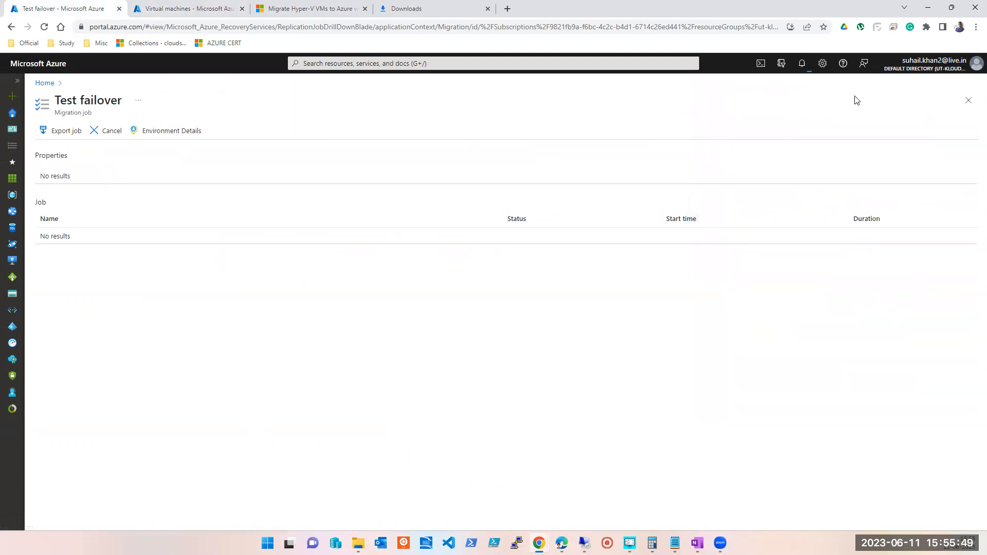
{"action": "left_click", "coordinate": [802, 63]}
{"action": "left_click", "coordinate": [810, 142]}
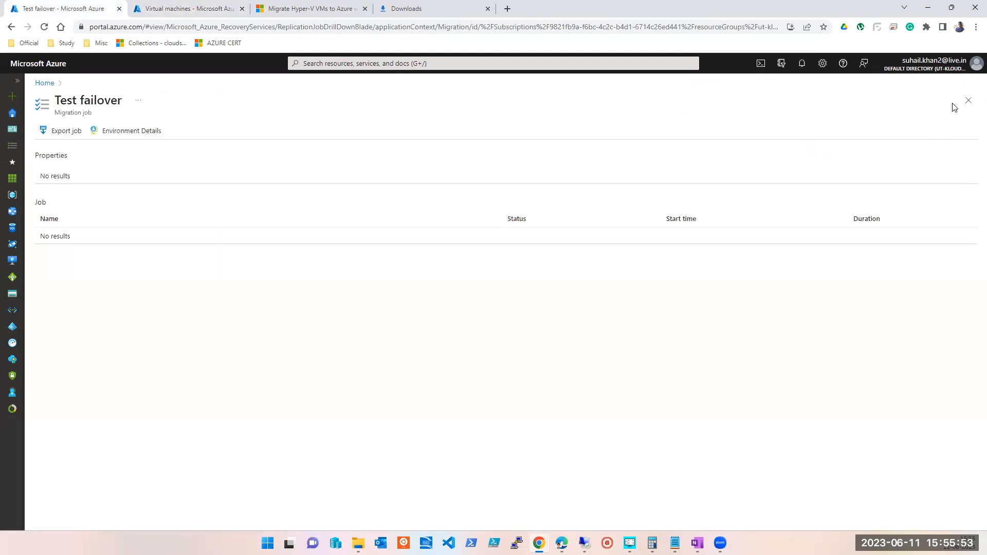
Close the test failover job, open the Migration and modernization overview of projectHYPERV in Azure Migrate, and refresh it.
{"action": "left_click", "coordinate": [968, 100]}
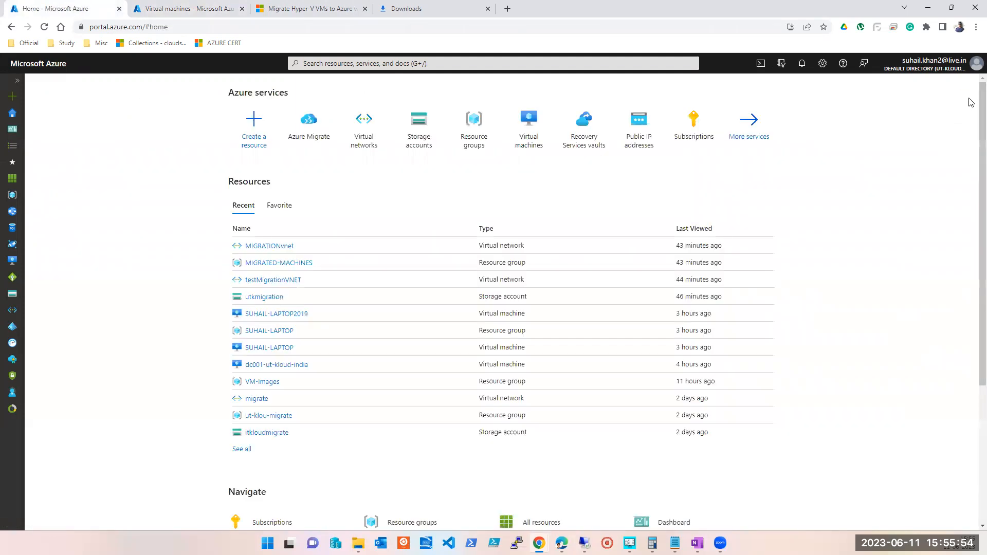
{"action": "left_click", "coordinate": [319, 137]}
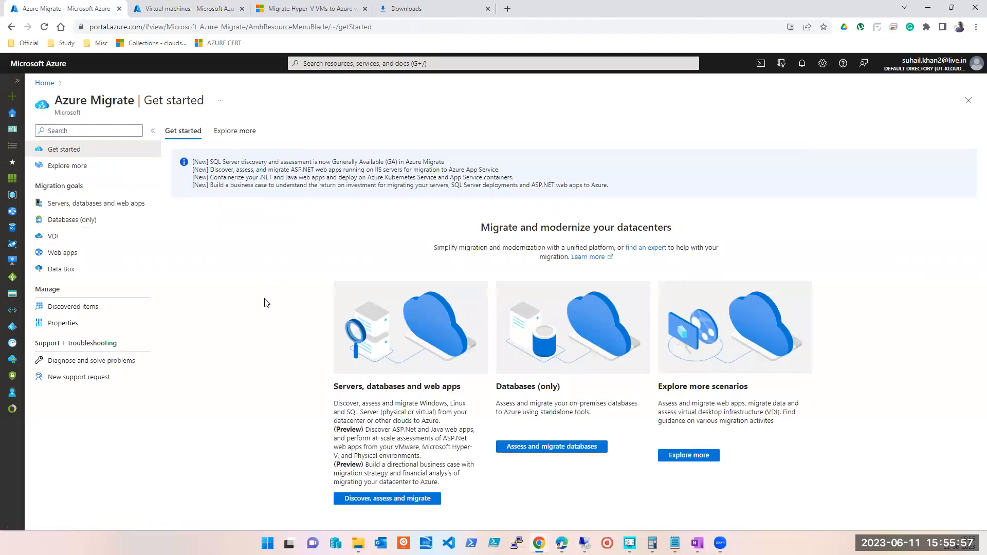
{"action": "left_click", "coordinate": [77, 202]}
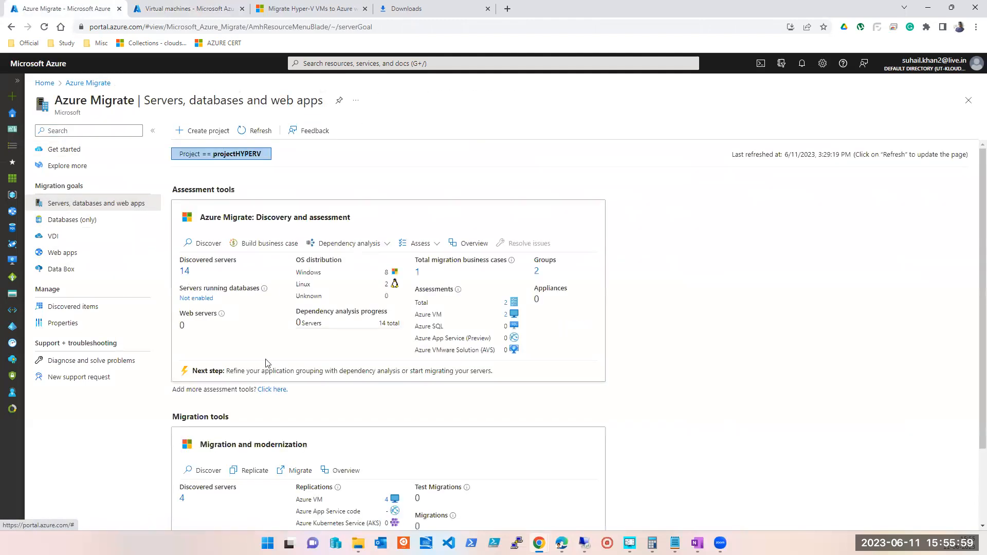
{"action": "scroll", "coordinate": [267, 365], "scroll_direction": "down", "scroll_amount": 2}
{"action": "left_click", "coordinate": [330, 381]}
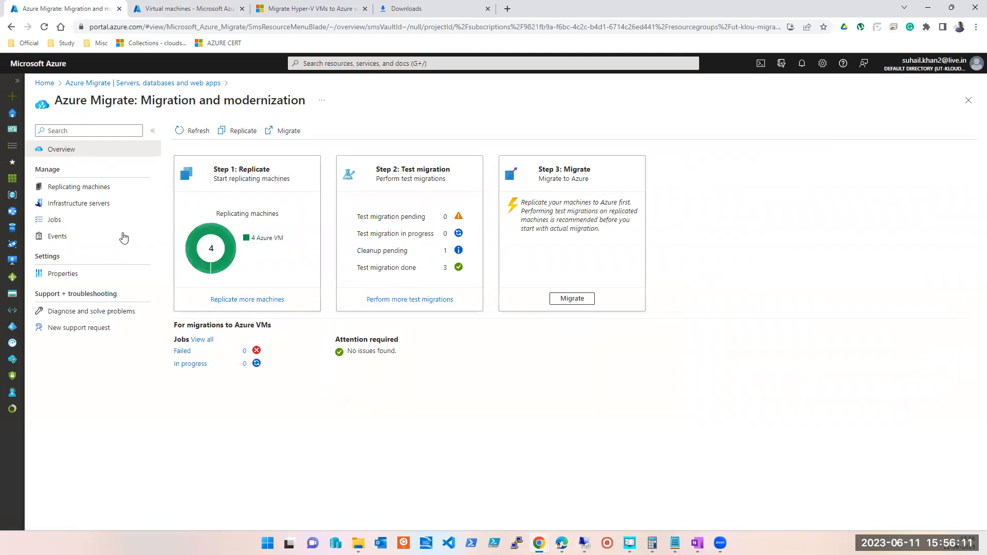
{"action": "left_click", "coordinate": [196, 132]}
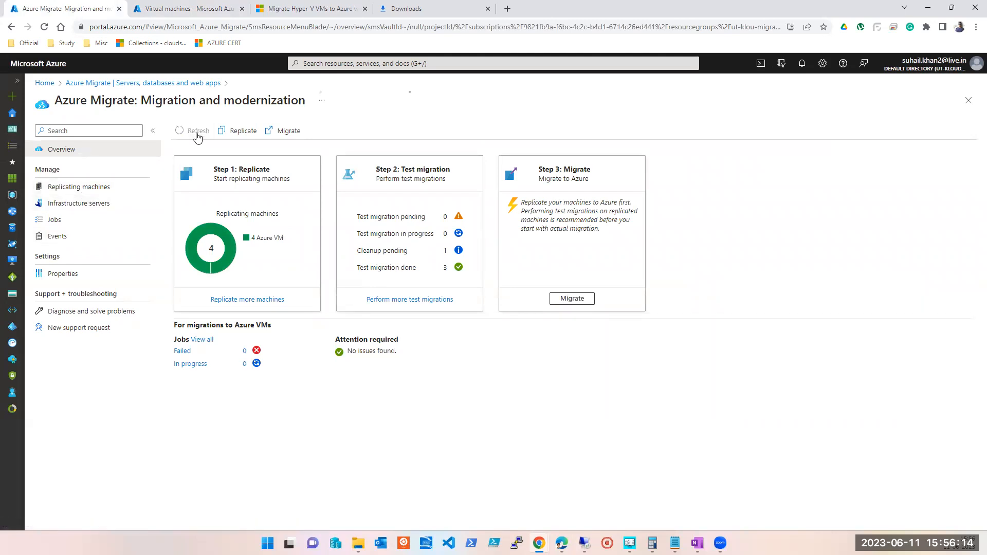
Review the details of the Server2016 test failover job in the migration jobs list and close the job.
{"action": "left_click", "coordinate": [47, 221]}
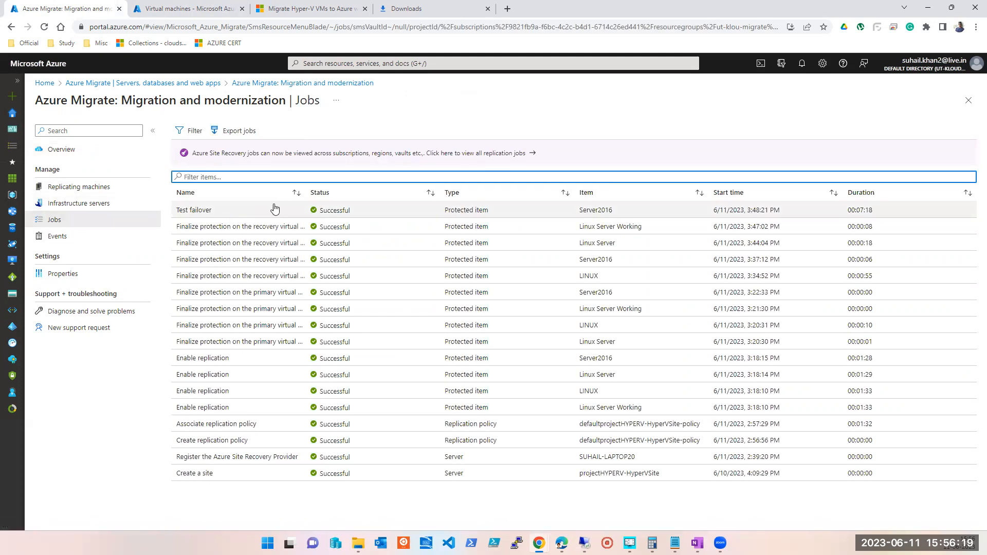
{"action": "left_click", "coordinate": [208, 212]}
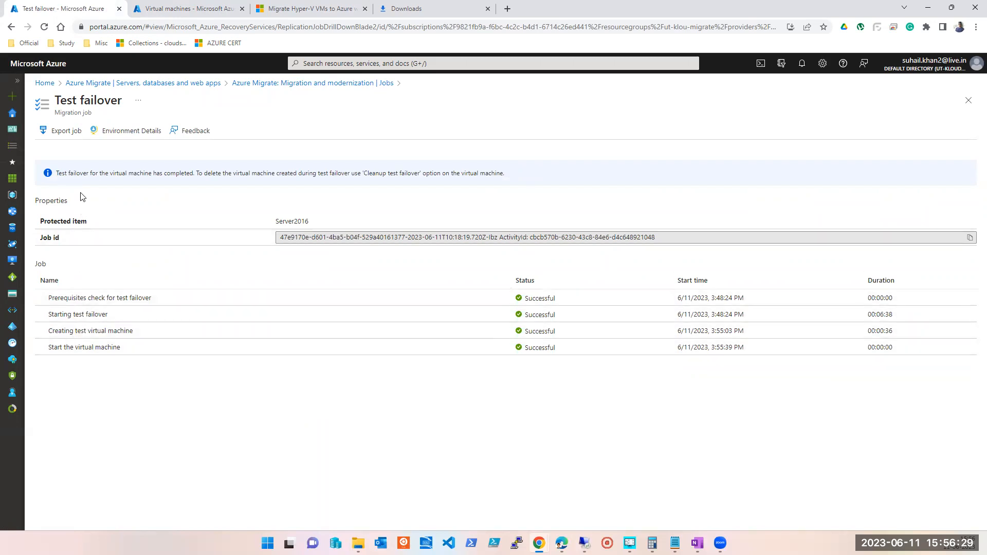
{"action": "left_click", "coordinate": [969, 100]}
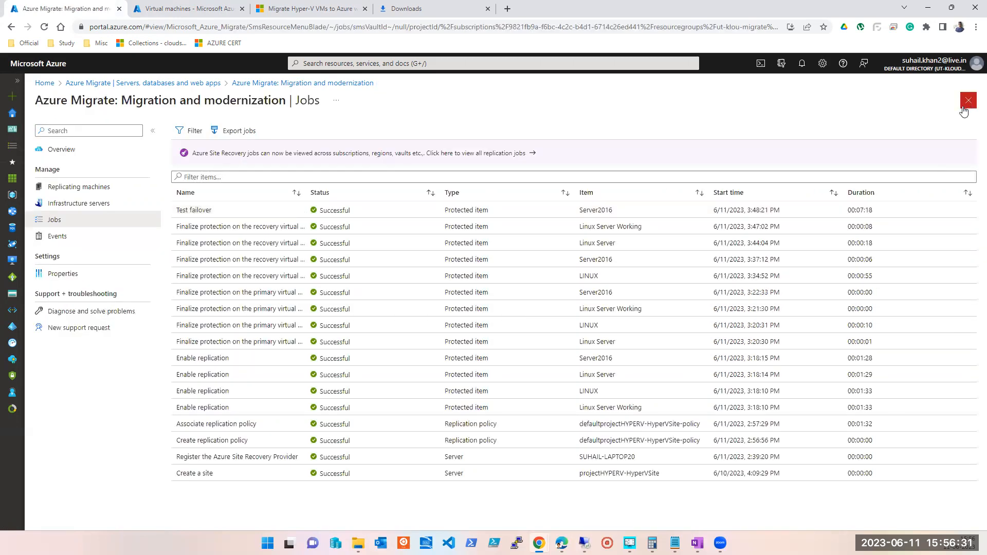
Check the replication status and available actions for Server2016 among the replicating machines.
{"action": "left_click", "coordinate": [81, 188]}
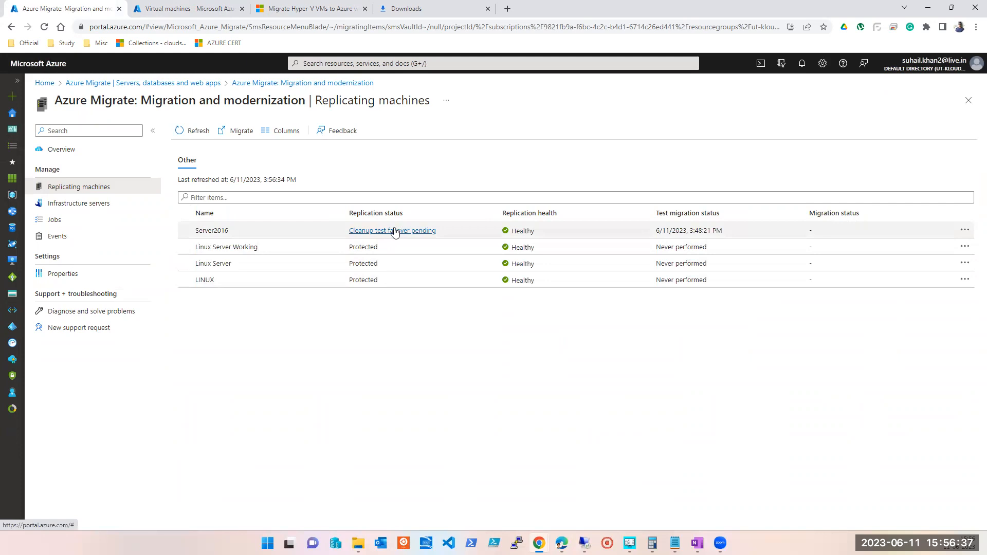
{"action": "left_click", "coordinate": [967, 231]}
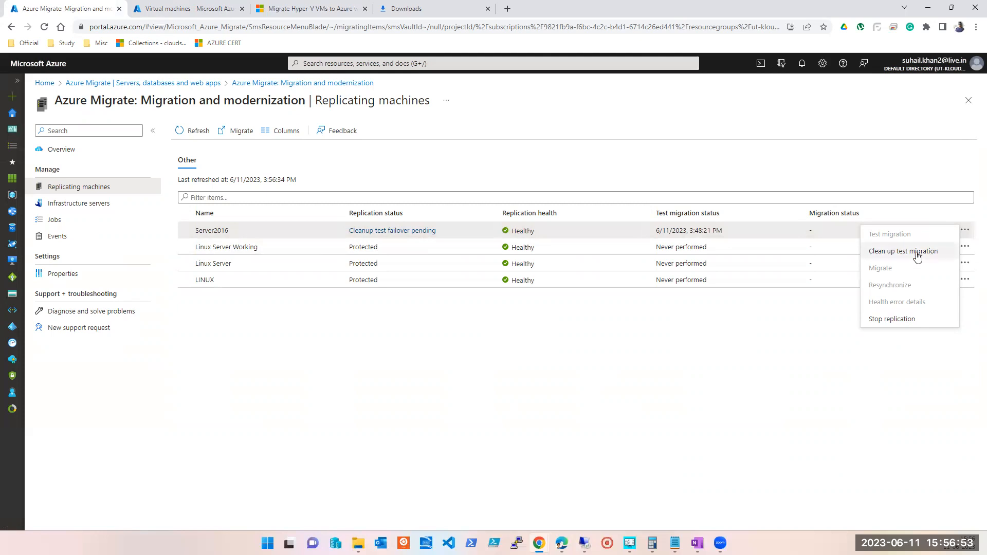
{"action": "left_click", "coordinate": [827, 385]}
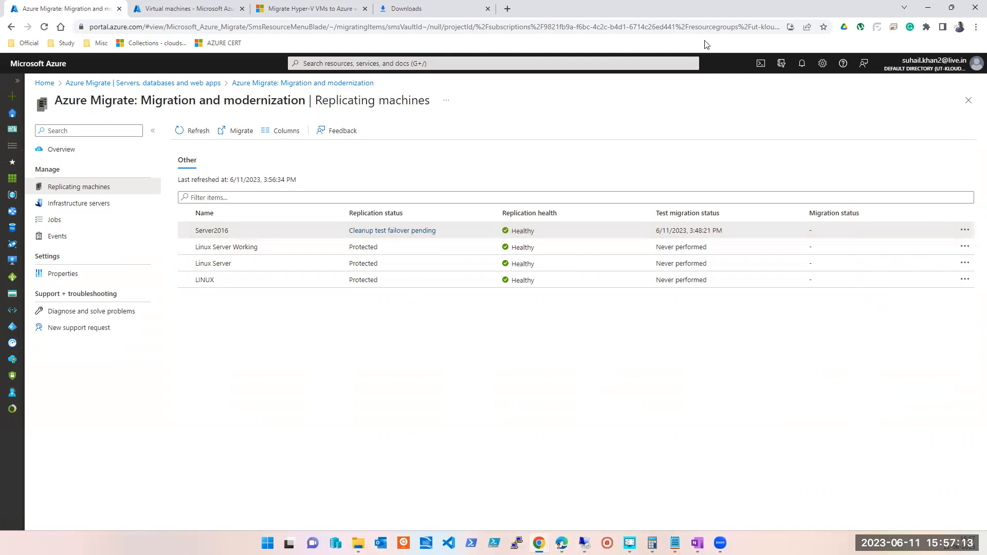
Switch to the Virtual machines browser tab, refresh the list, and open the UTK-Server2016-test VM.
{"action": "left_click", "coordinate": [165, 7]}
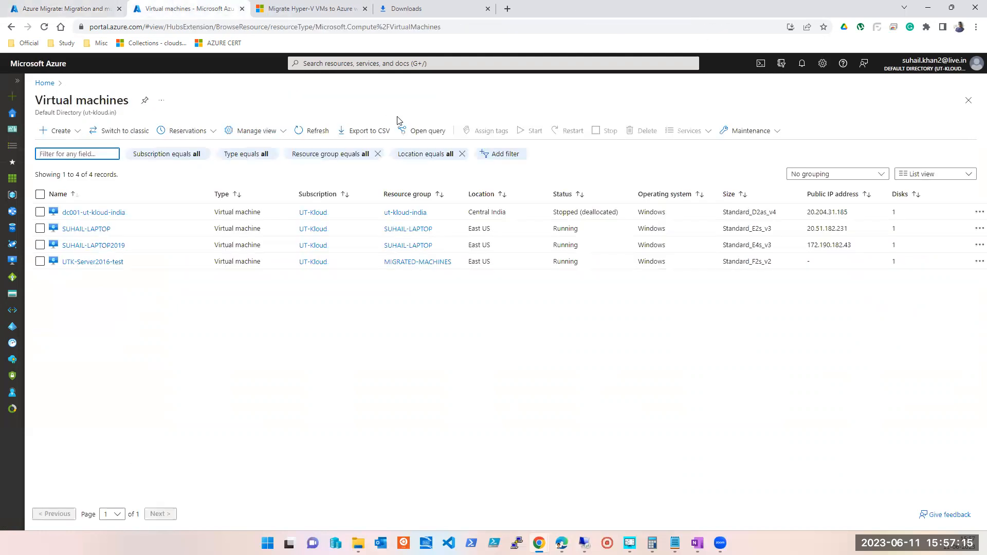
{"action": "left_click", "coordinate": [313, 131]}
{"action": "left_click", "coordinate": [87, 262]}
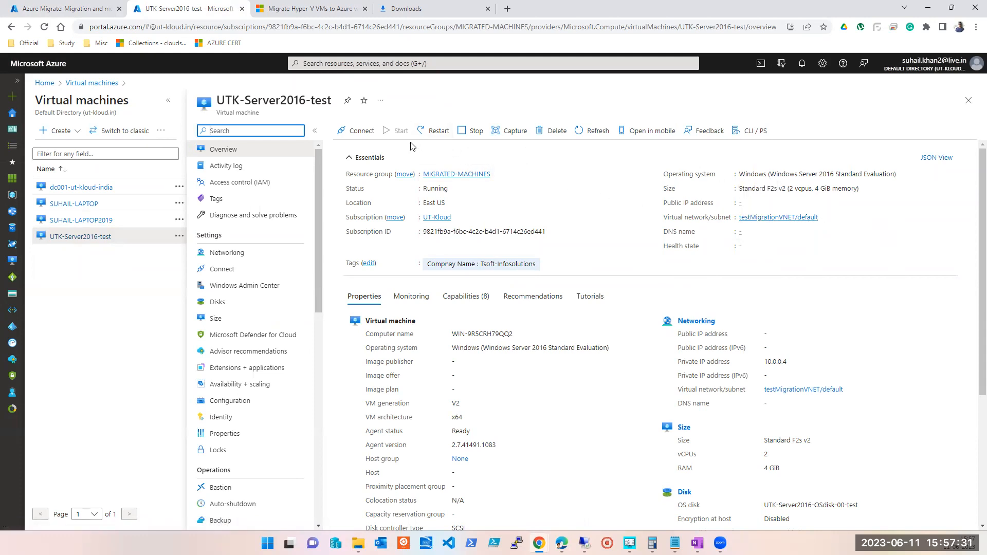
Create an Azure Bastion with default settings for connecting to UTK-Server2016-test, and check the replicating machines tab during the deployment.
{"action": "left_click", "coordinate": [359, 132]}
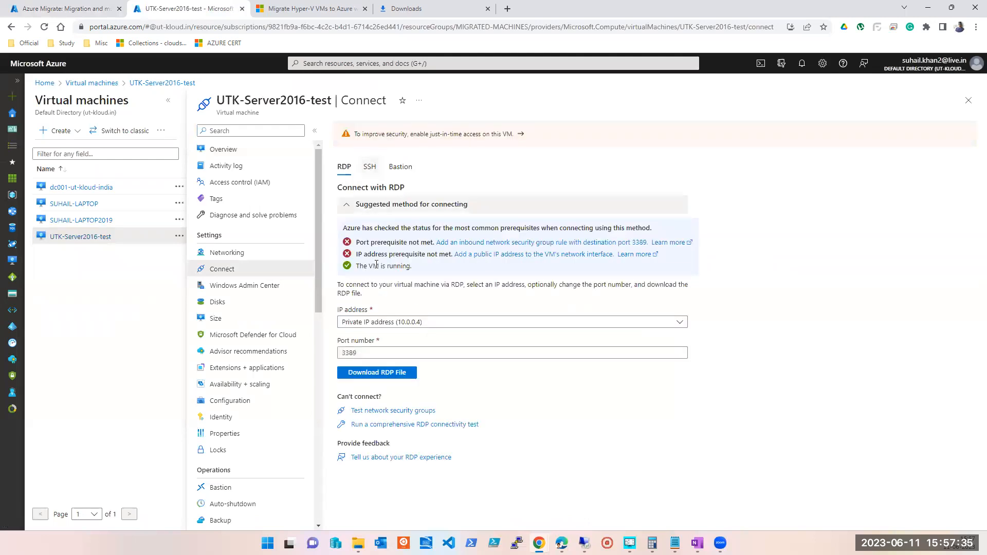
{"action": "left_click", "coordinate": [395, 172]}
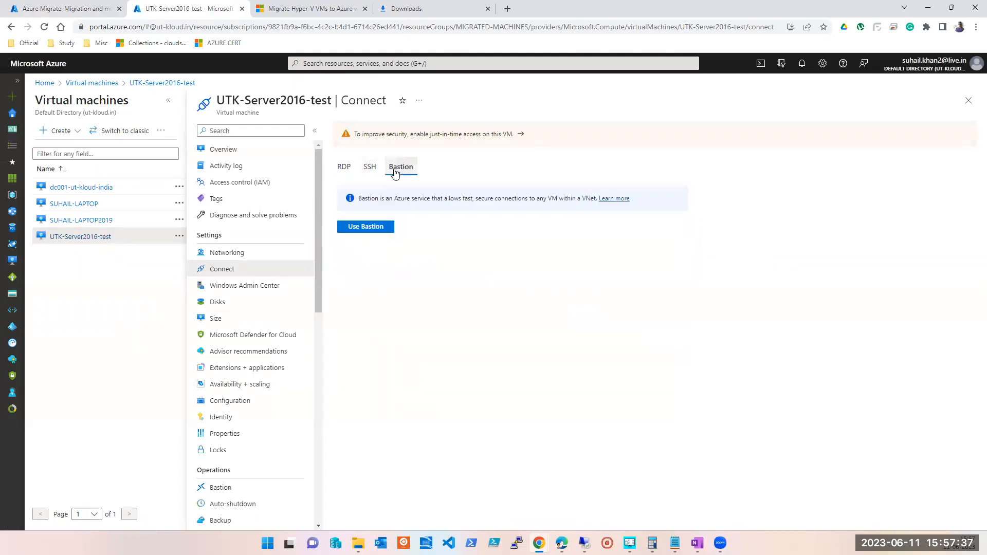
{"action": "left_click", "coordinate": [371, 228]}
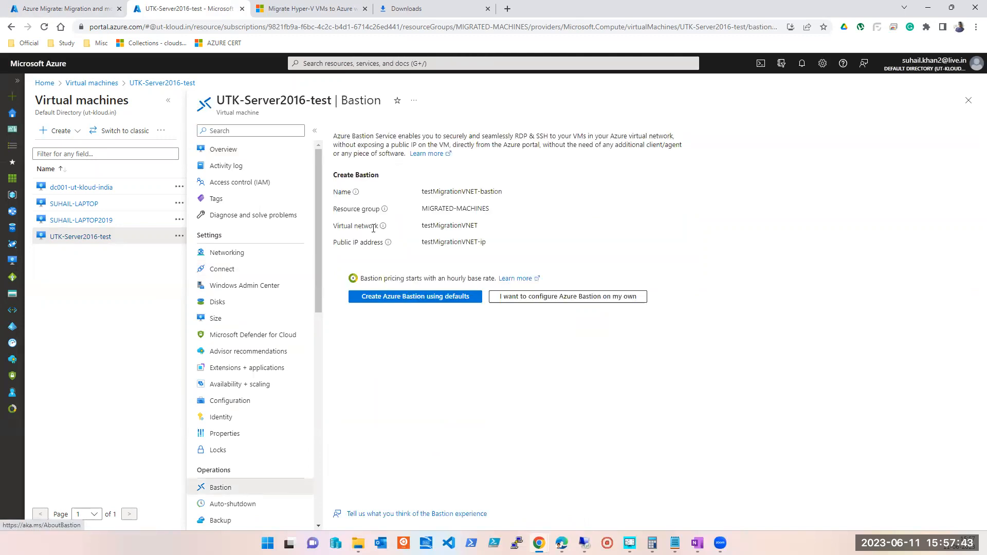
{"action": "left_click", "coordinate": [416, 296]}
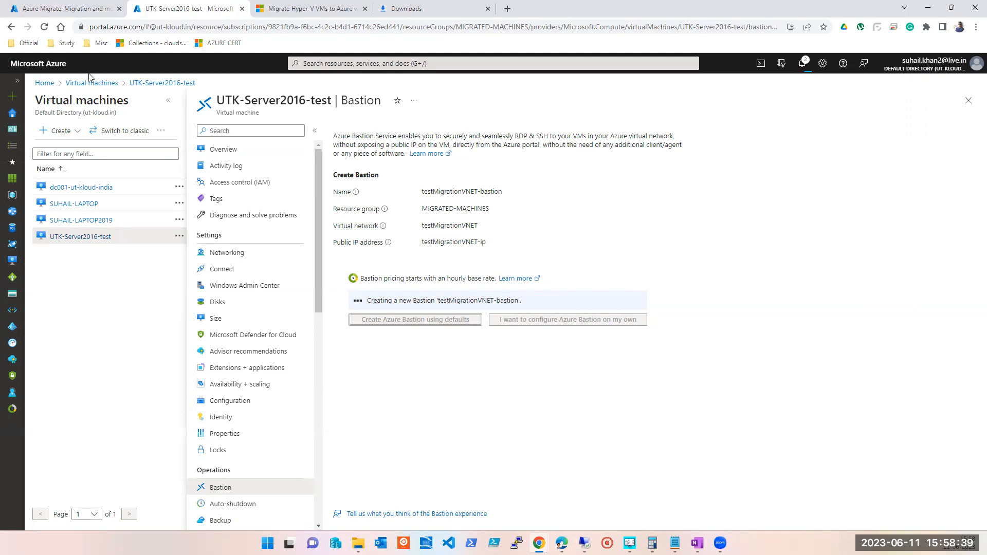
{"action": "left_click", "coordinate": [60, 11]}
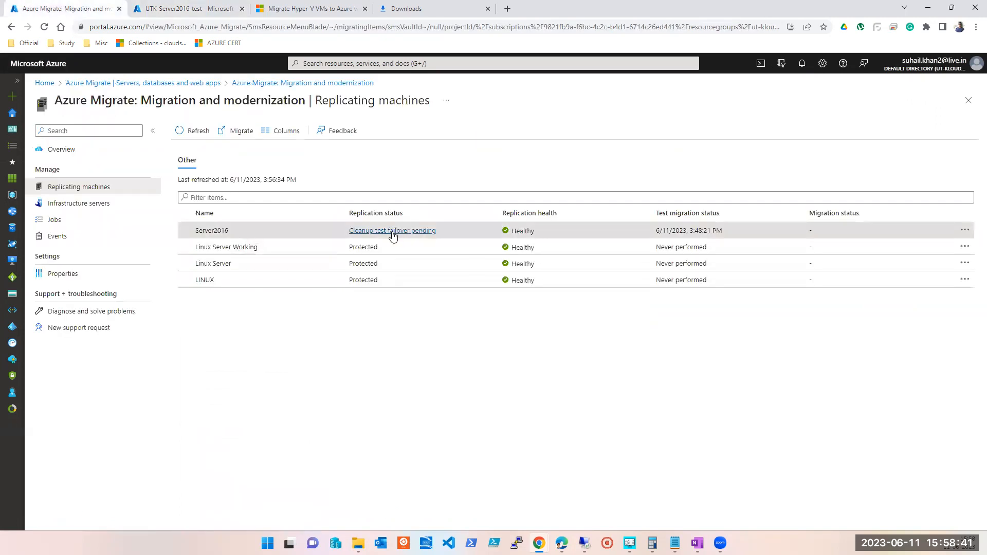
{"action": "left_click", "coordinate": [188, 8]}
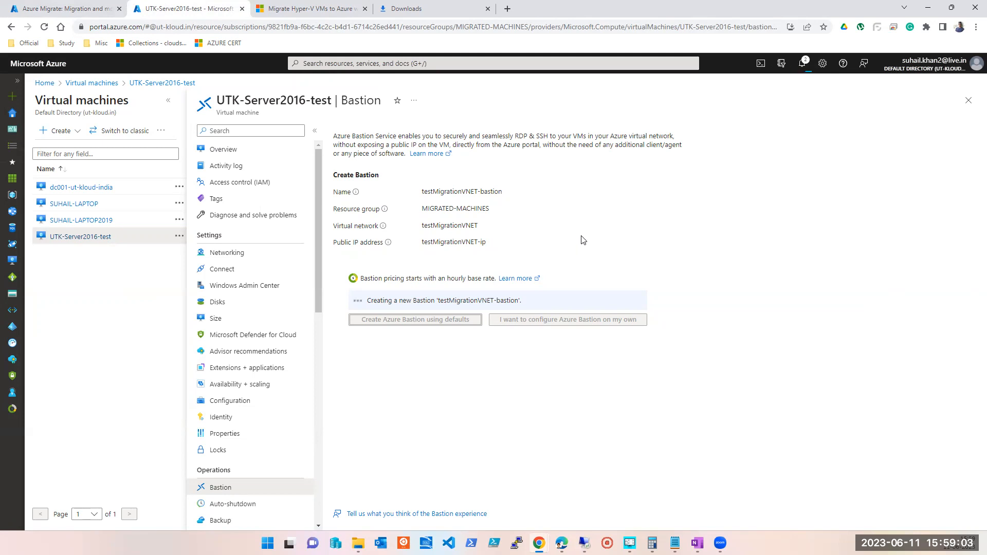
View the IP configurations of the VM's network interface nic-UTK-Server2016-00-test and return to the VM's networking page.
{"action": "left_click", "coordinate": [245, 260]}
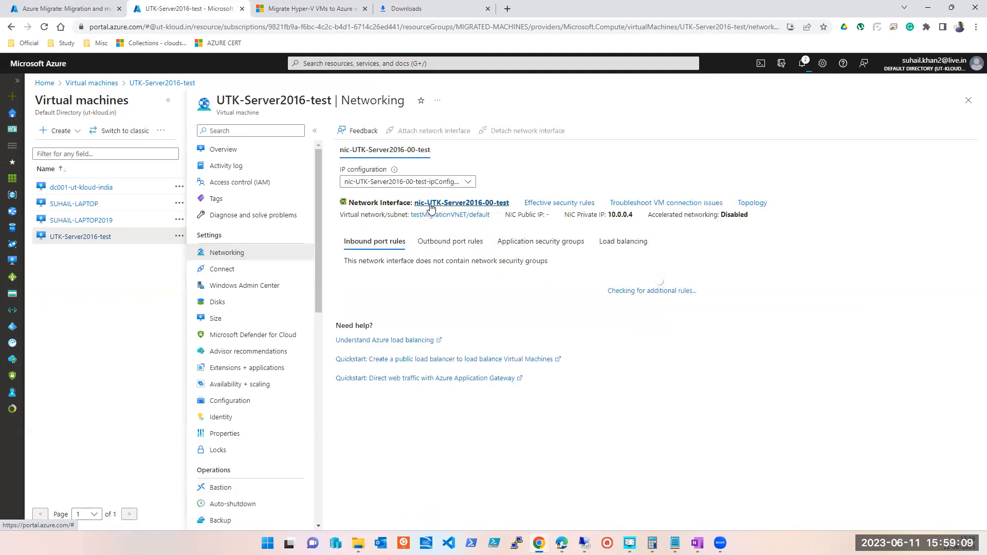
{"action": "left_click", "coordinate": [430, 205]}
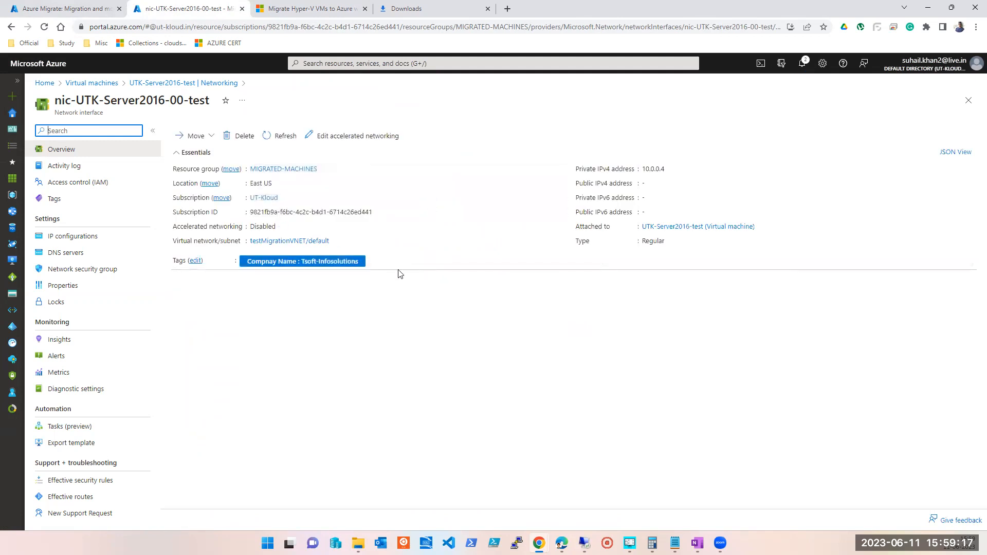
{"action": "mouse_move", "coordinate": [272, 211]}
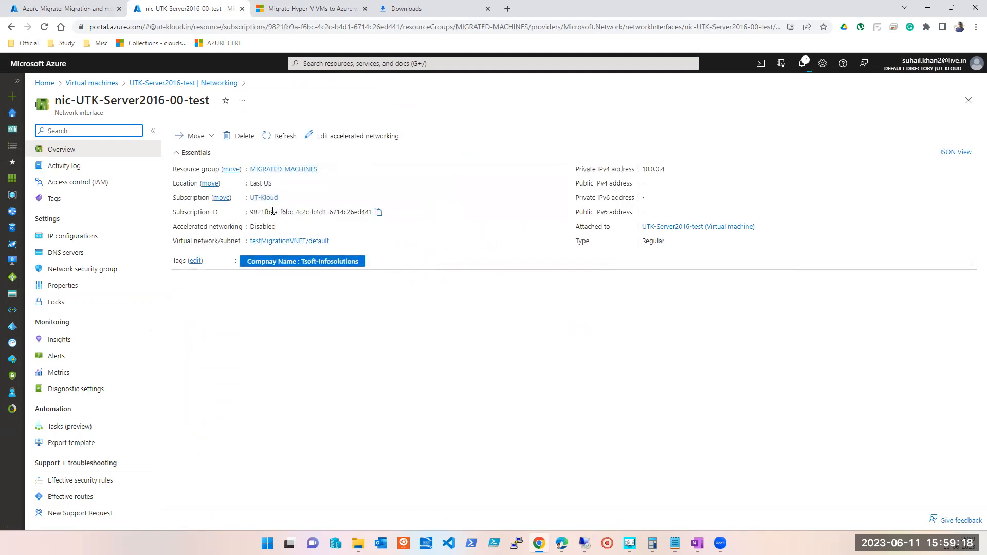
{"action": "left_click", "coordinate": [64, 238]}
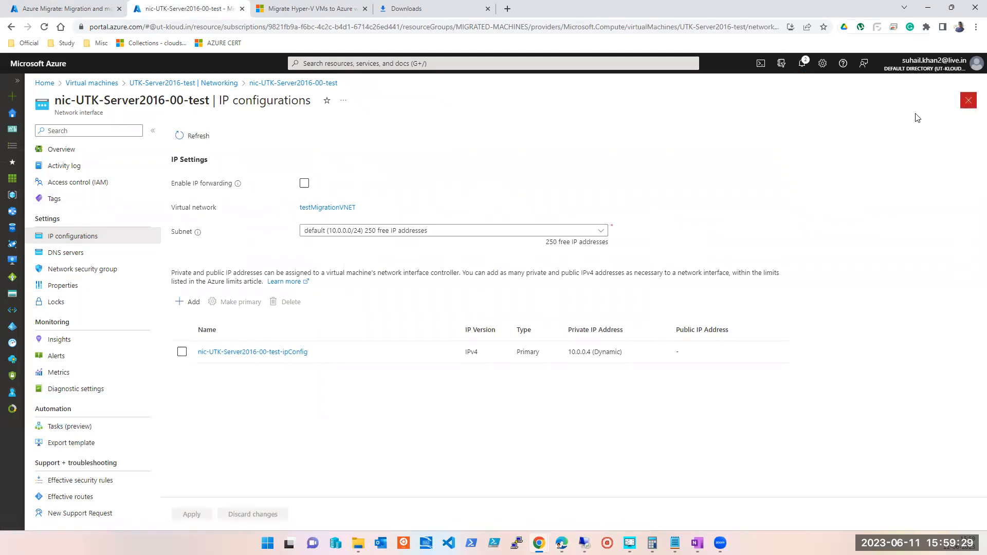
{"action": "left_click", "coordinate": [968, 100]}
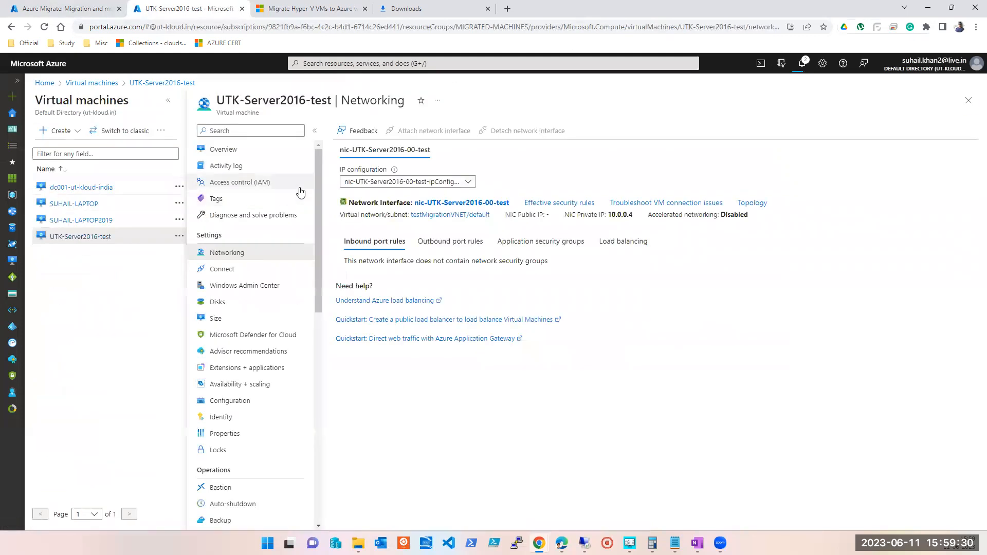
Close the VM's networking page and reopen UTK-Server2016-test from the Virtual machines list.
{"action": "left_click", "coordinate": [71, 237]}
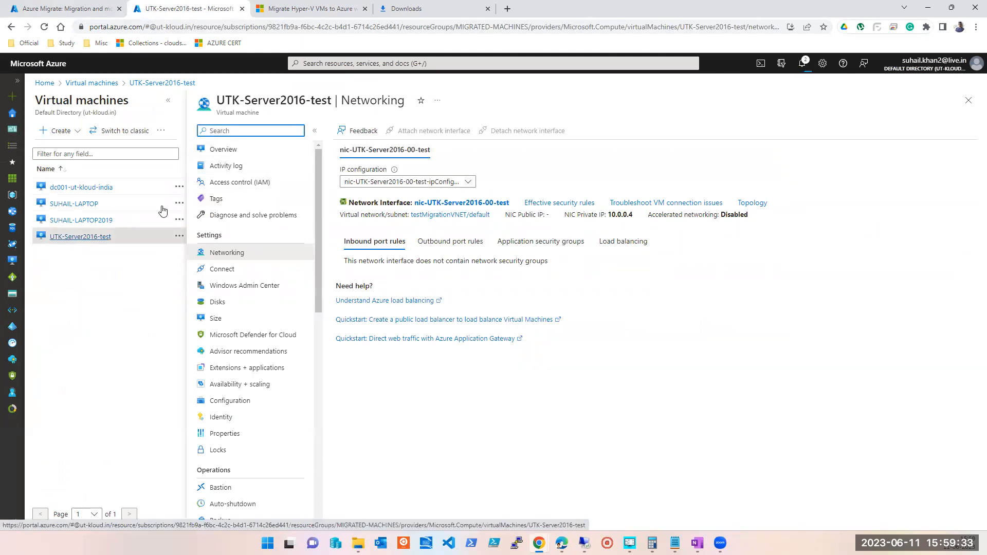
{"action": "left_click", "coordinate": [969, 101]}
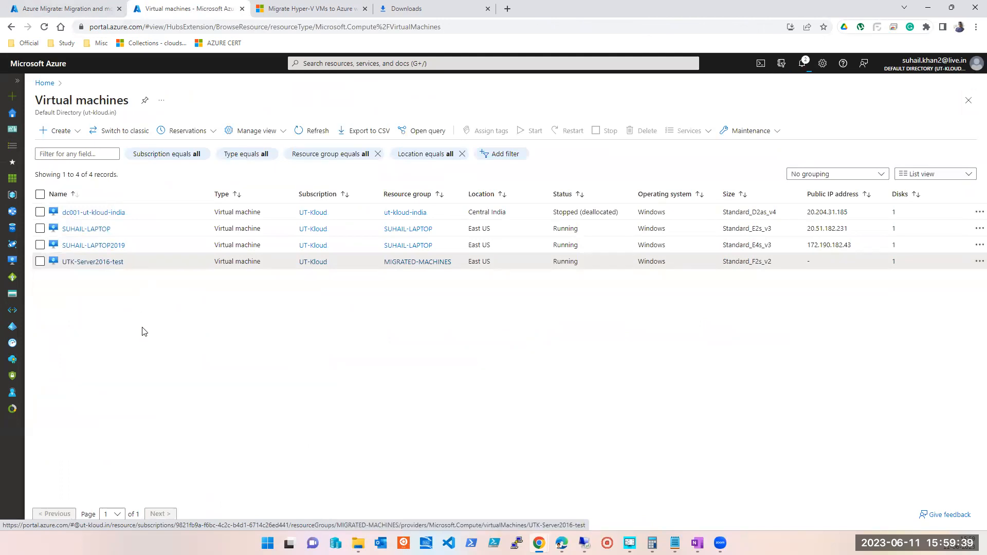
{"action": "left_click", "coordinate": [96, 263]}
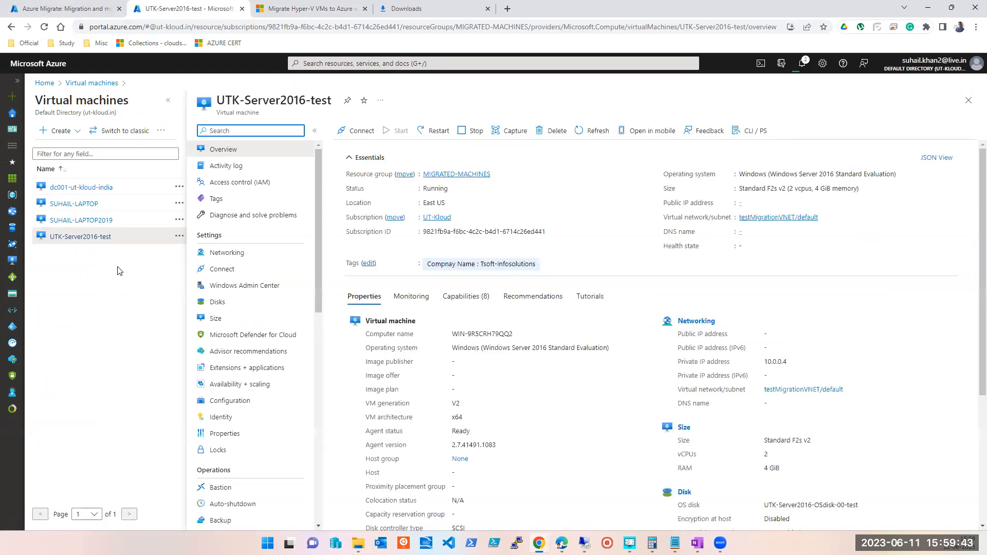
Try to associate the new public IP address default-publicIpAddress with the IP configuration of nic-UTK-Server2016-00-test, and check the notifications.
{"action": "left_click", "coordinate": [216, 256]}
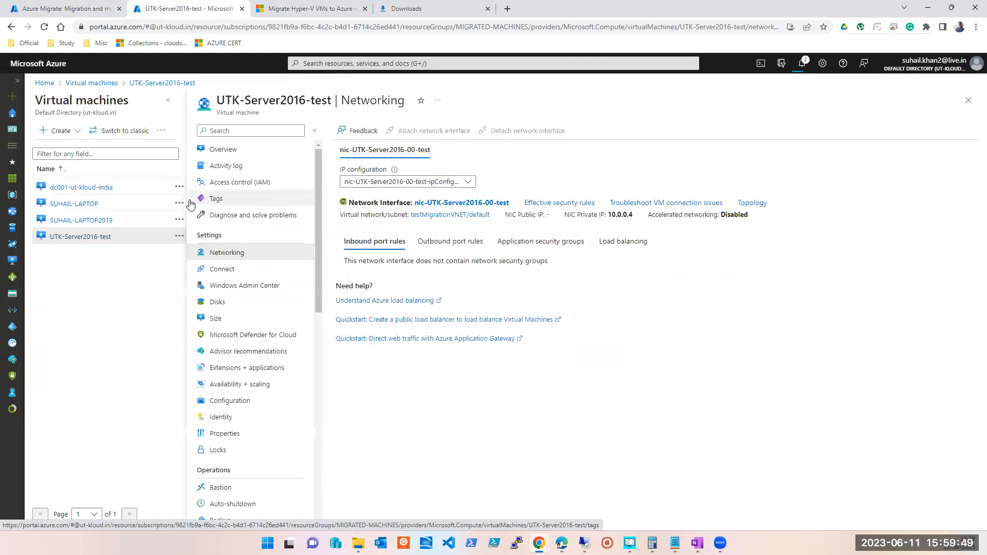
{"action": "left_click", "coordinate": [485, 208]}
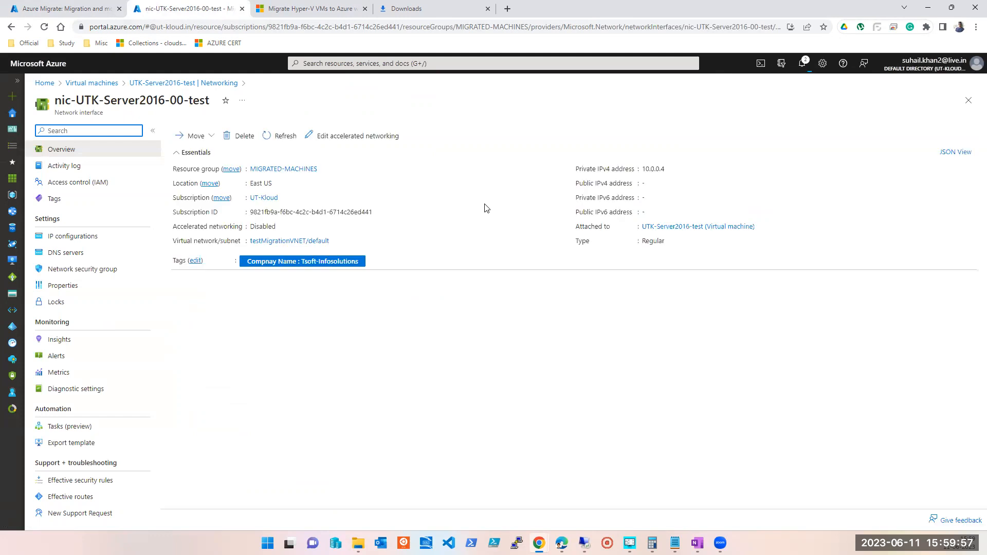
{"action": "left_click", "coordinate": [77, 238]}
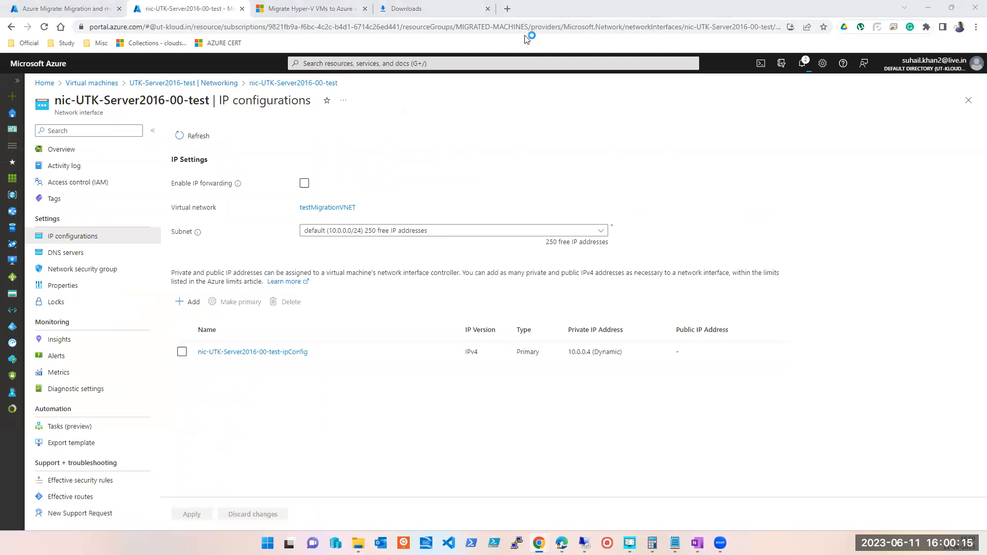
{"action": "left_click", "coordinate": [247, 356]}
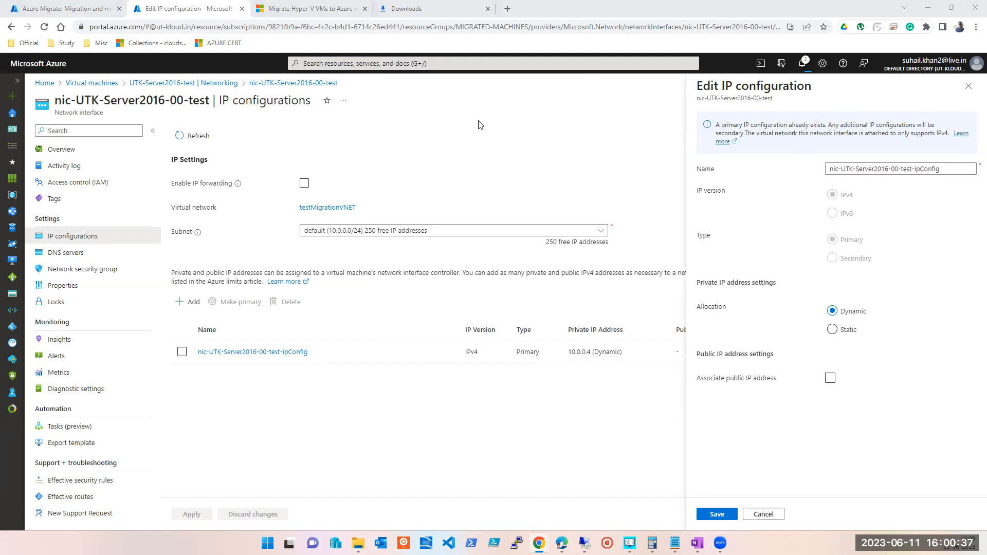
{"action": "left_click", "coordinate": [831, 378]}
{"action": "left_click", "coordinate": [857, 404]}
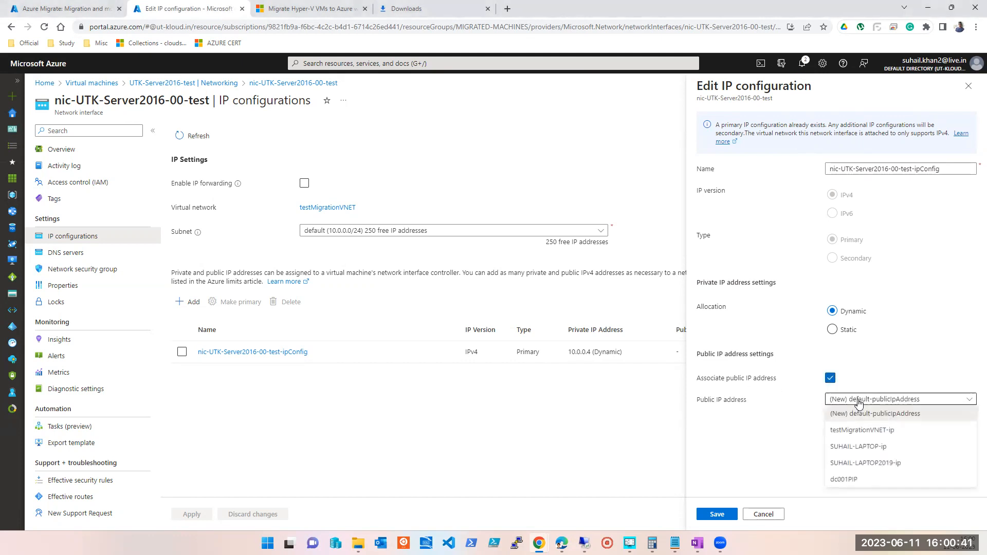
{"action": "left_click", "coordinate": [858, 403]}
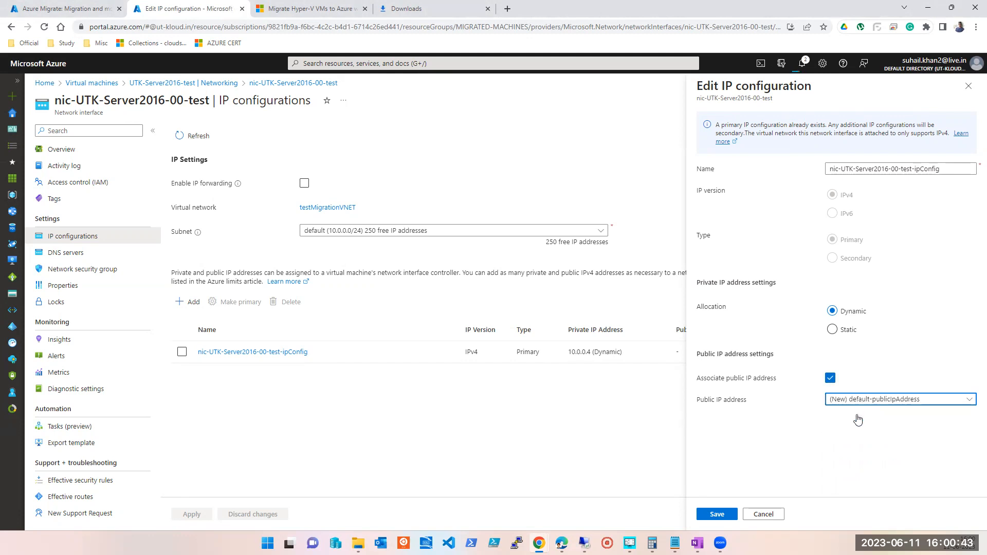
{"action": "left_click", "coordinate": [716, 515]}
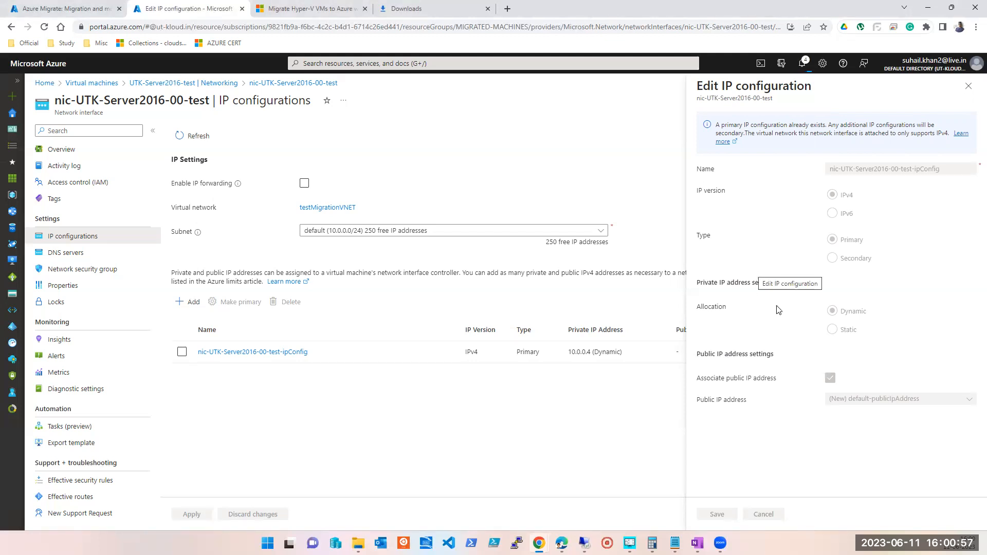
{"action": "left_click", "coordinate": [802, 63]}
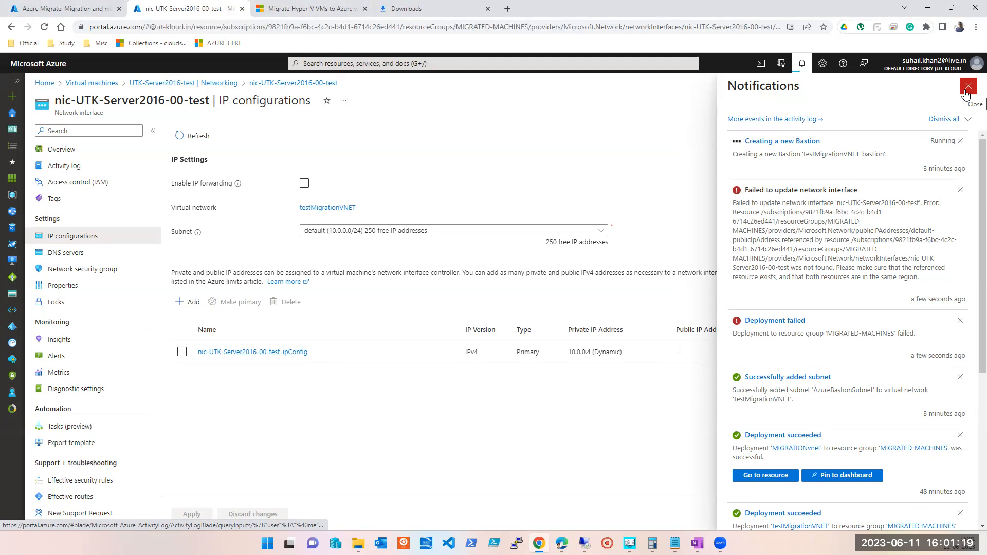
Return to the networking page of UTK-Server2016-test and examine its inbound and outbound port rules, application security groups and load balancing.
{"action": "left_click", "coordinate": [967, 88]}
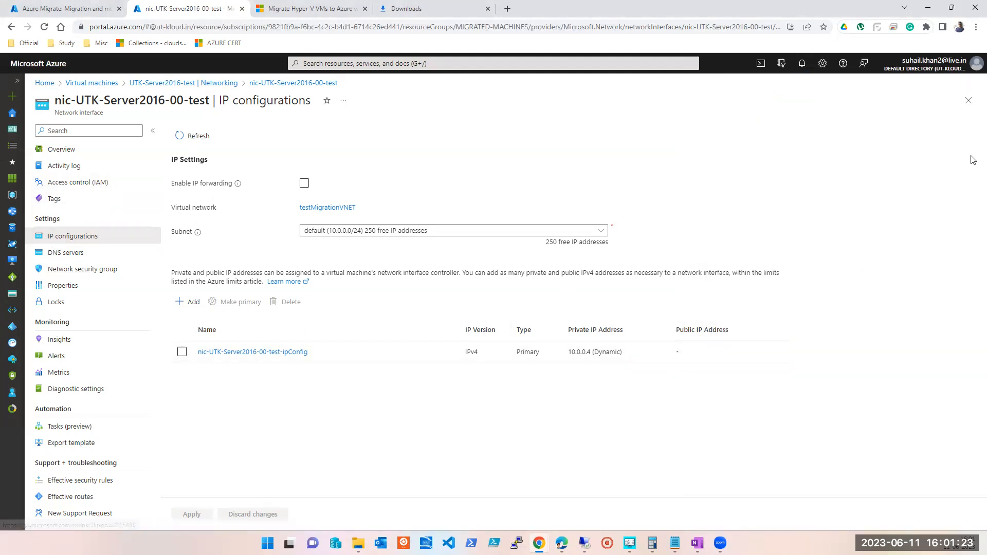
{"action": "left_click", "coordinate": [968, 102]}
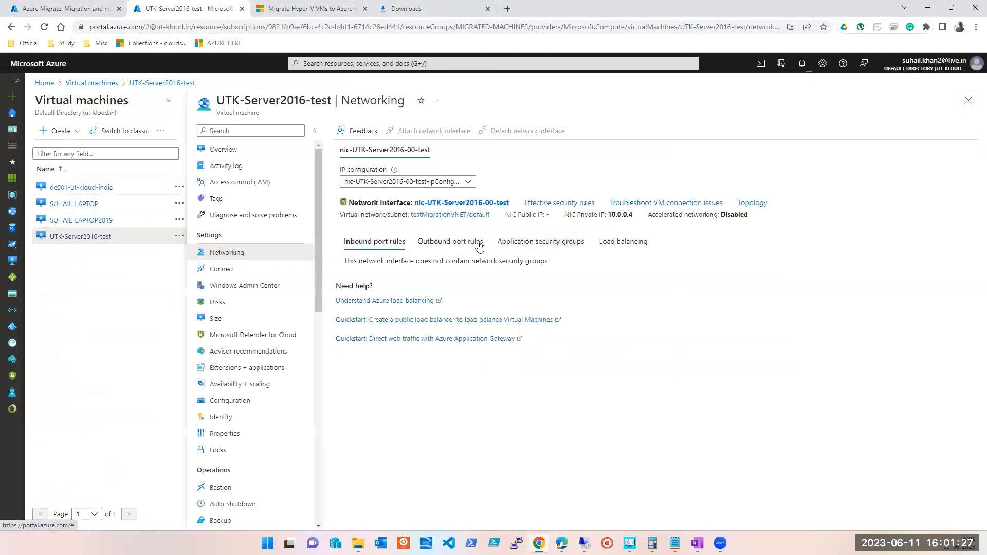
{"action": "left_click", "coordinate": [437, 242]}
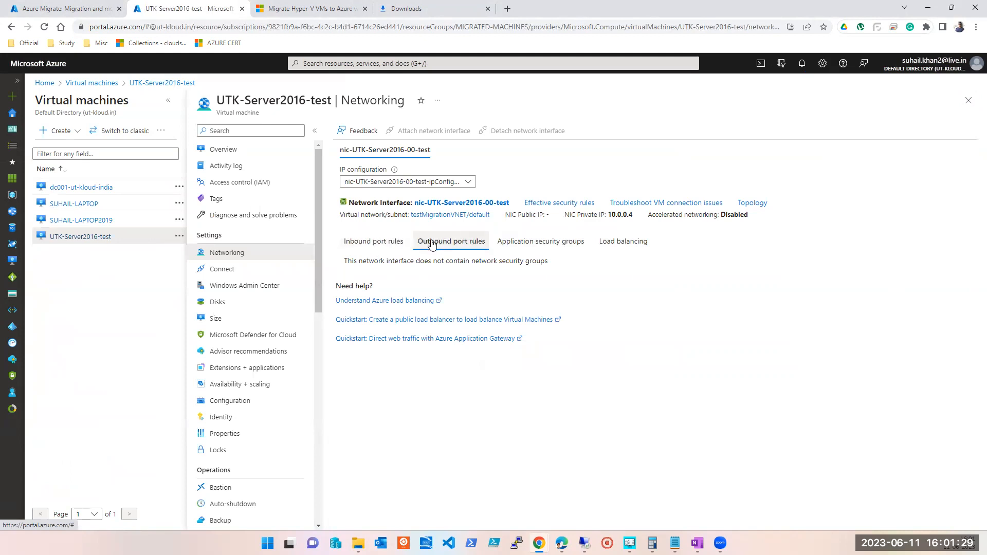
{"action": "left_click", "coordinate": [371, 242]}
{"action": "left_click", "coordinate": [452, 242]}
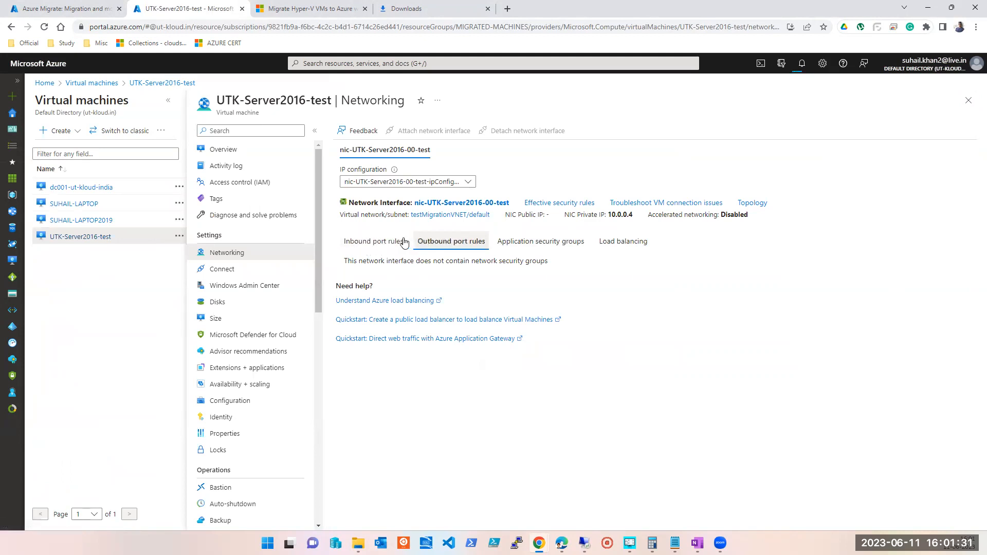
{"action": "left_click", "coordinate": [371, 243]}
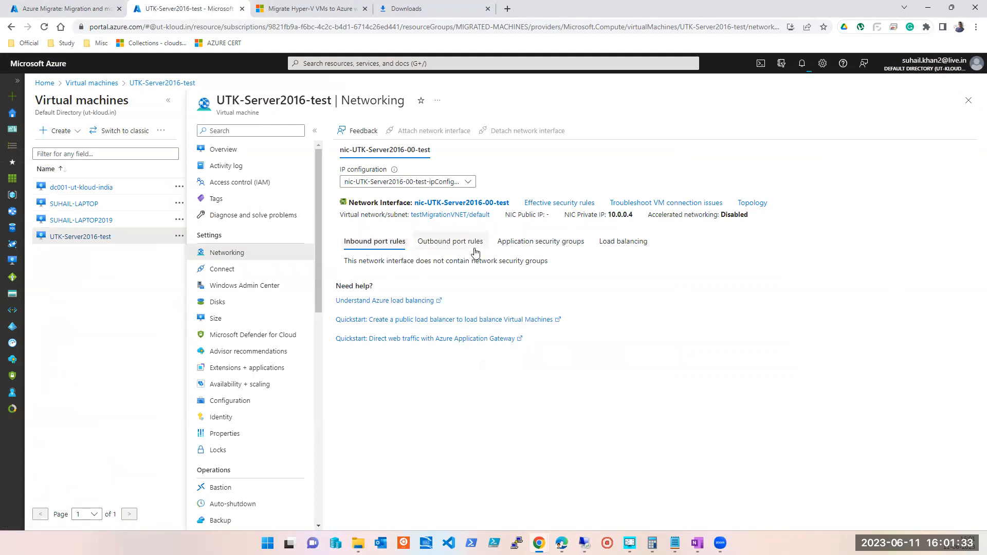
{"action": "left_click", "coordinate": [544, 242]}
{"action": "left_click", "coordinate": [612, 244]}
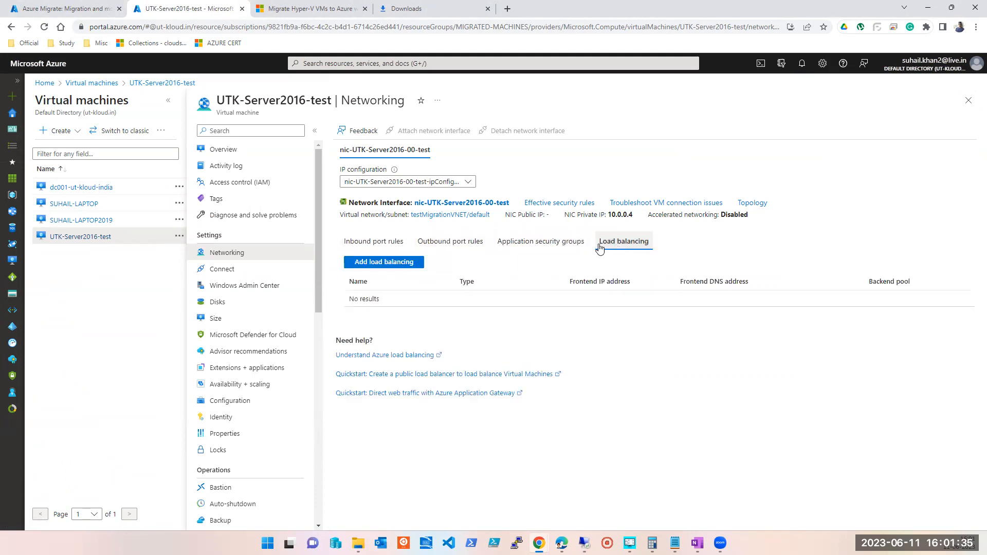
{"action": "left_click", "coordinate": [387, 247]}
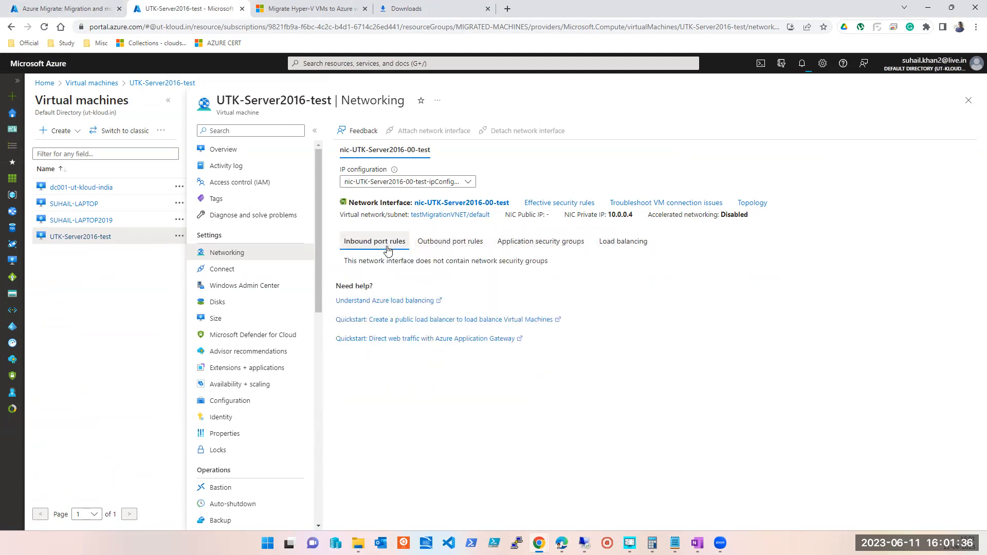
{"action": "left_click", "coordinate": [419, 244]}
{"action": "left_click", "coordinate": [403, 245]}
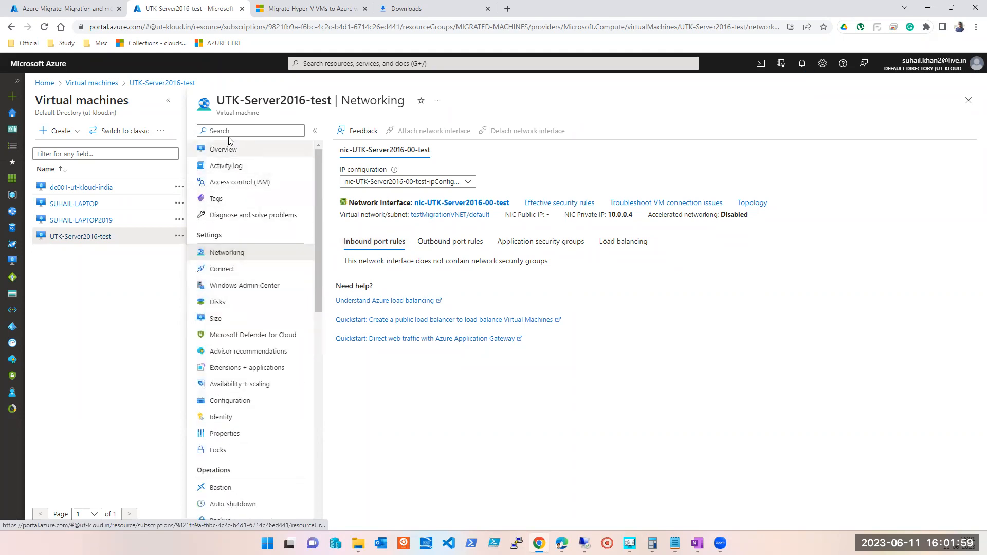
Open the Bastion connection option for UTK-Server2016-test and reload the page to check the Bastion's provisioning state.
{"action": "left_click", "coordinate": [229, 154]}
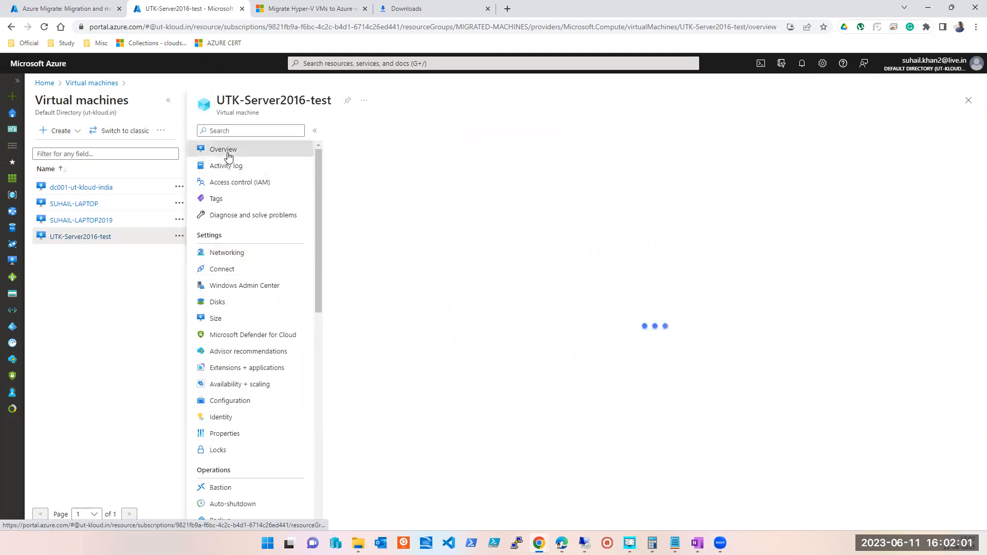
{"action": "left_click", "coordinate": [233, 270]}
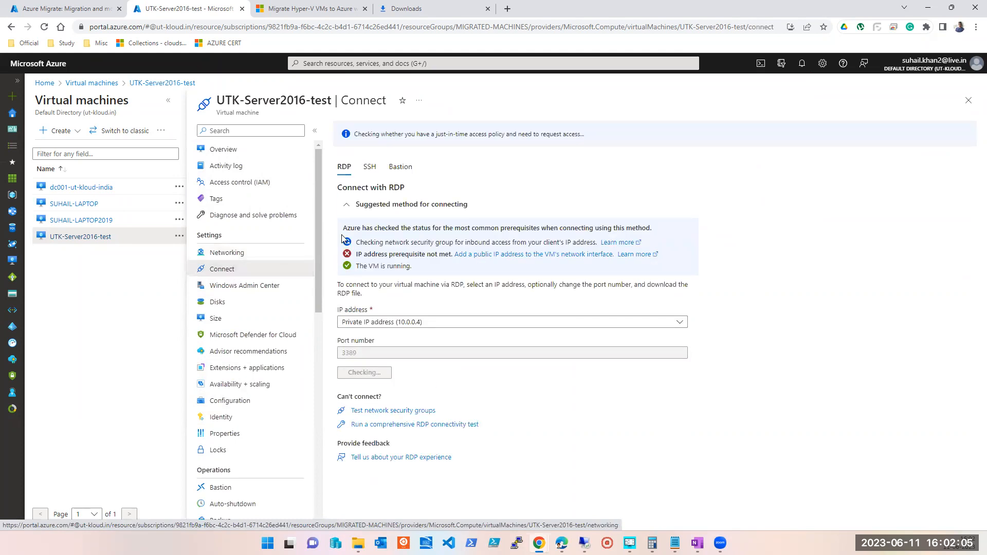
{"action": "left_click", "coordinate": [398, 168]}
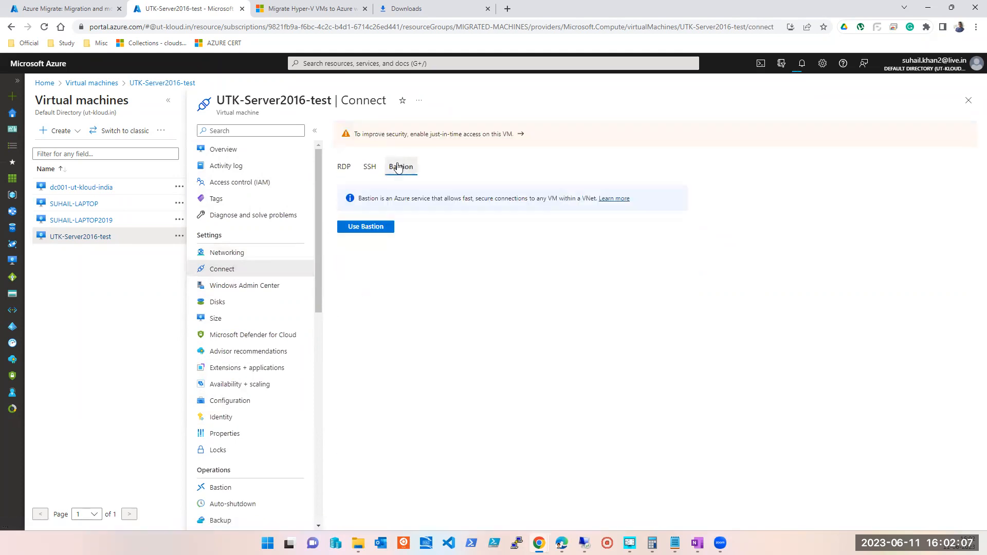
{"action": "left_click", "coordinate": [374, 226]}
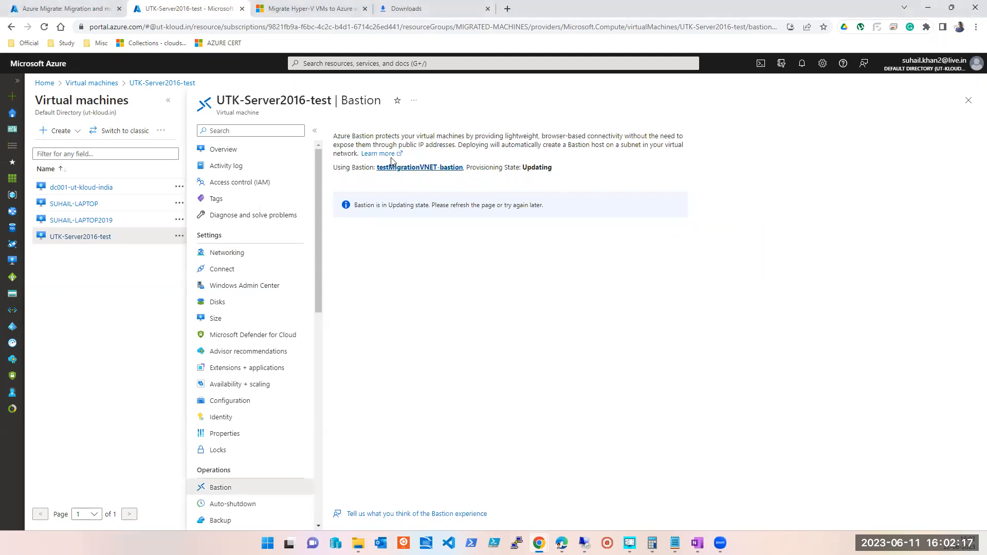
{"action": "left_click", "coordinate": [45, 26]}
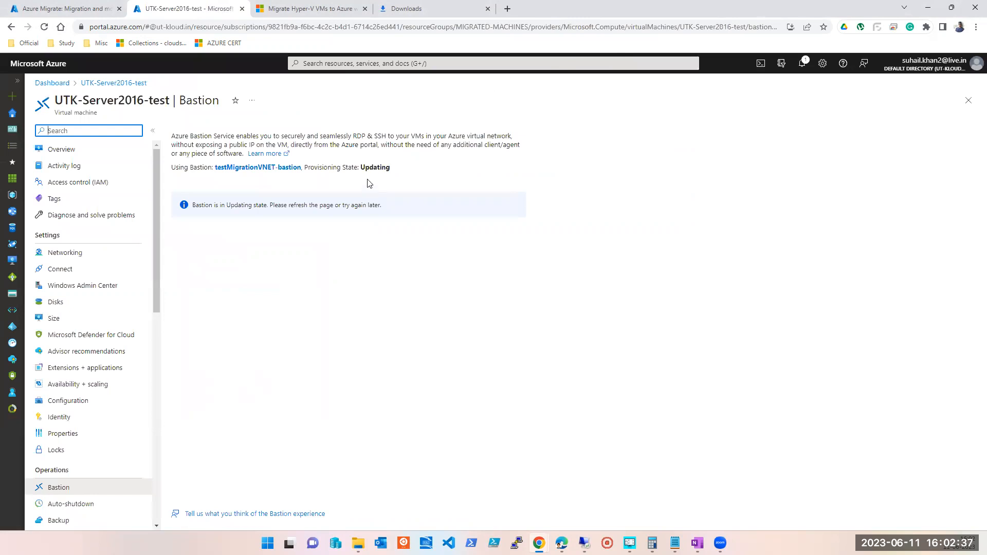
Check the portal notifications, then reload the VM's Bastion page by switching to Auto-shutdown and back.
{"action": "left_click", "coordinate": [802, 64]}
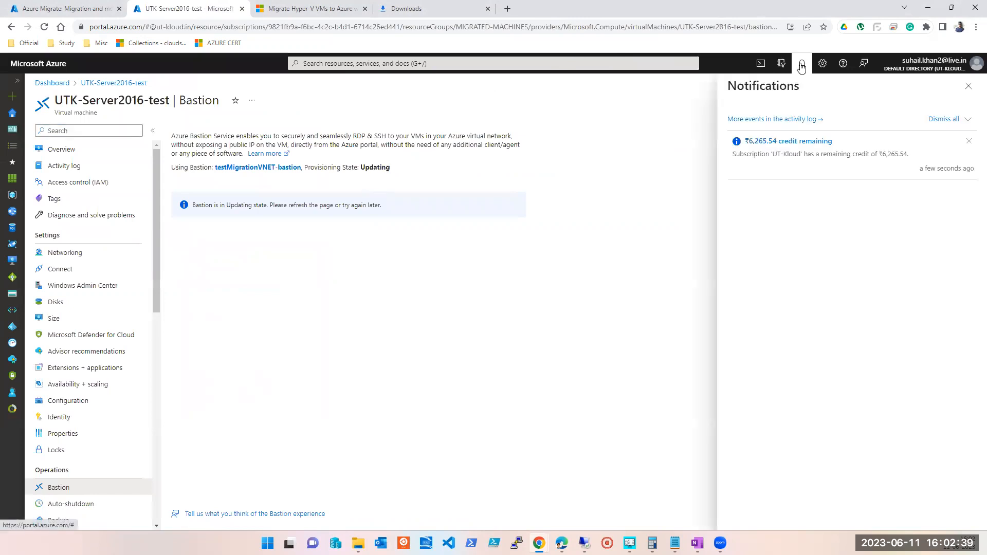
{"action": "left_click", "coordinate": [969, 86]}
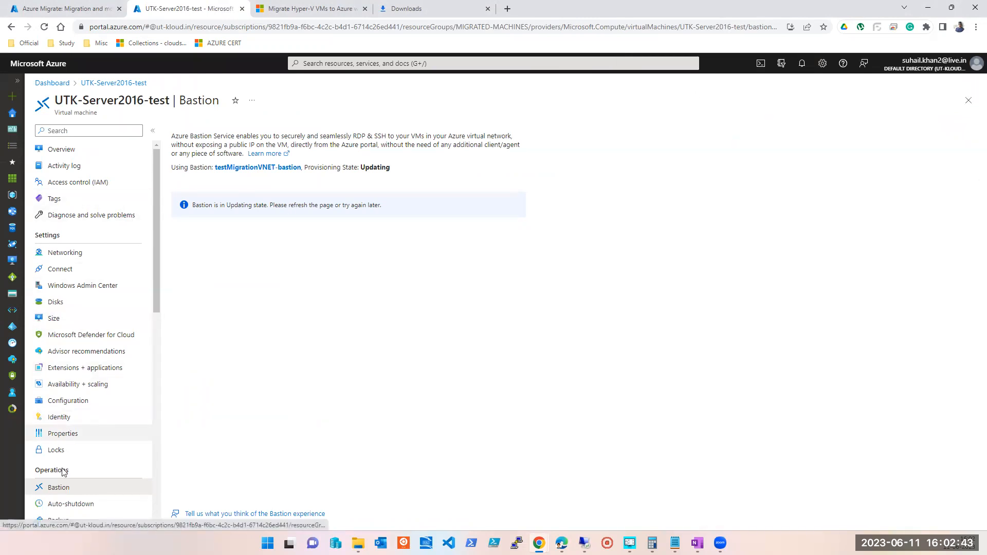
{"action": "left_click", "coordinate": [65, 506]}
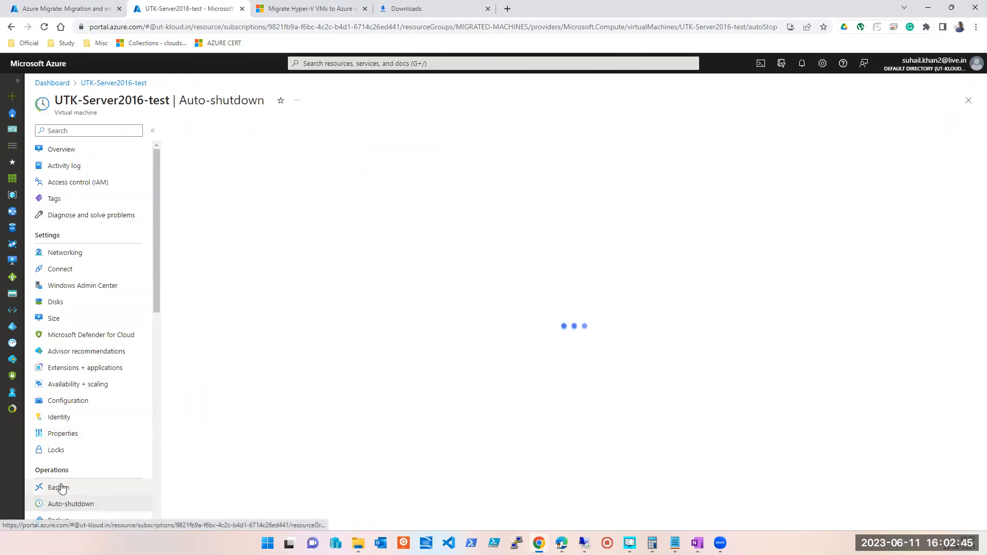
{"action": "left_click", "coordinate": [61, 488]}
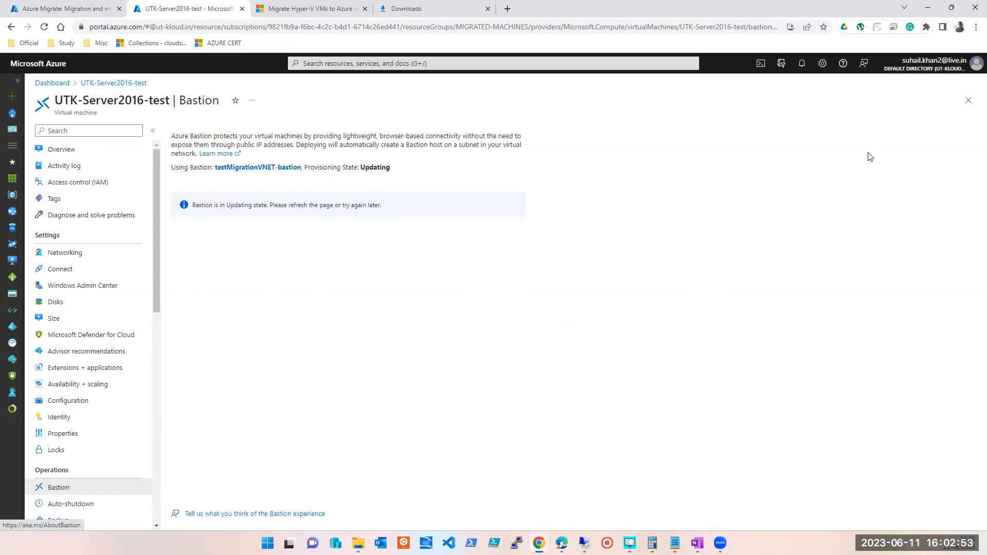
Reopen UTK-Server2016-test from the Virtual machines list and check its private IP address in the overview.
{"action": "left_click", "coordinate": [969, 101]}
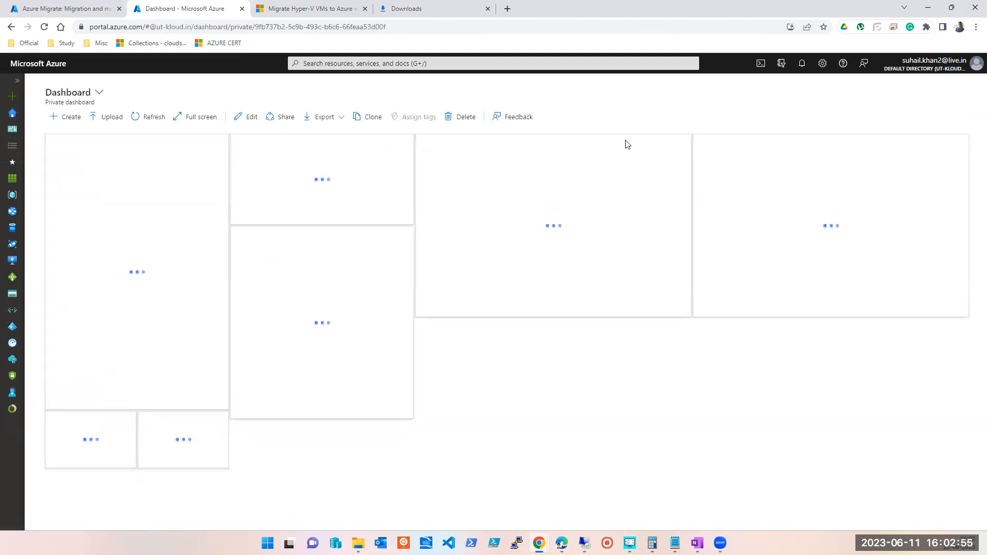
{"action": "left_click", "coordinate": [355, 64]}
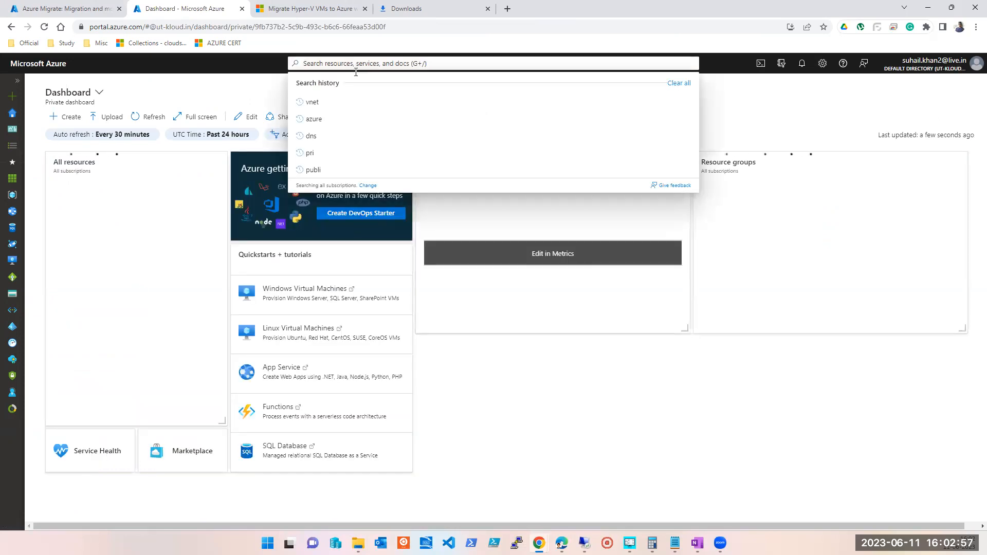
{"action": "left_click", "coordinate": [519, 226]}
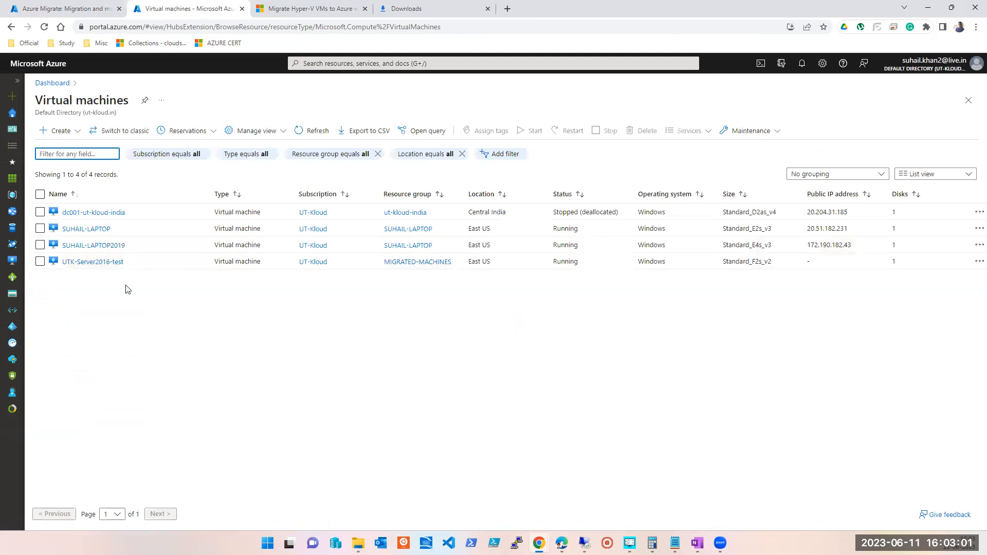
{"action": "left_click", "coordinate": [98, 263]}
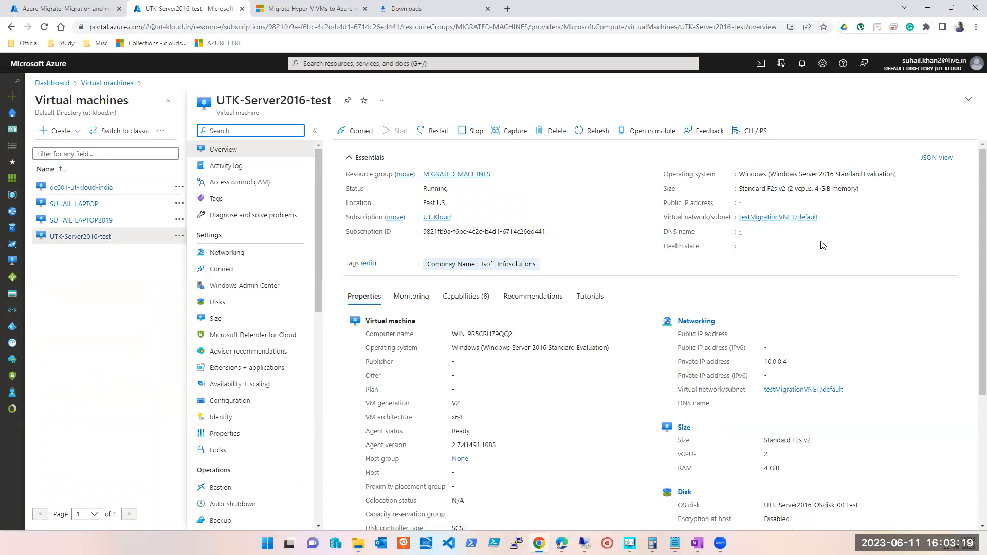
{"action": "double_click", "coordinate": [783, 363]}
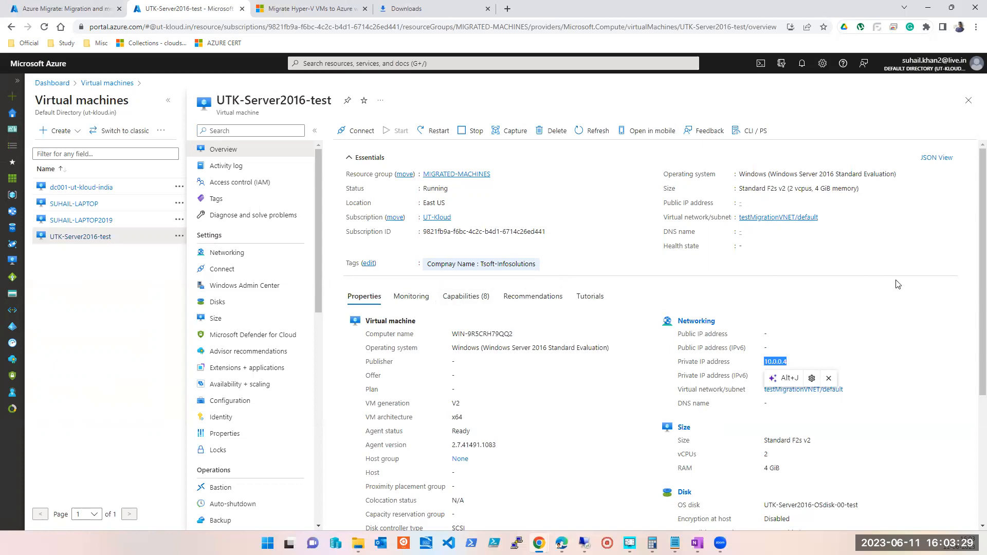
{"action": "left_click", "coordinate": [583, 89]}
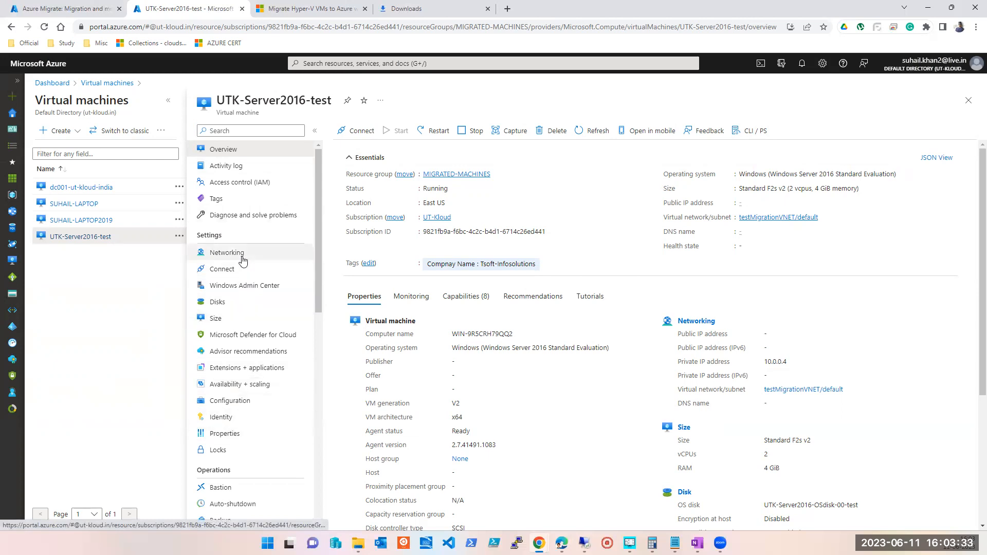
Try again to use Bastion from the Connect page of UTK-Server2016-test and read its status.
{"action": "left_click", "coordinate": [239, 269]}
{"action": "left_click", "coordinate": [400, 141]}
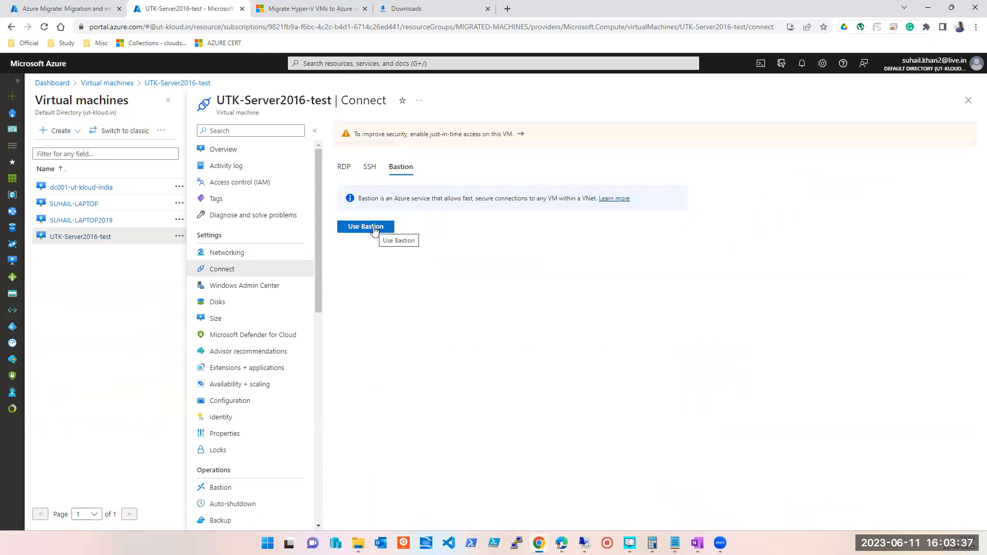
{"action": "left_click", "coordinate": [365, 227]}
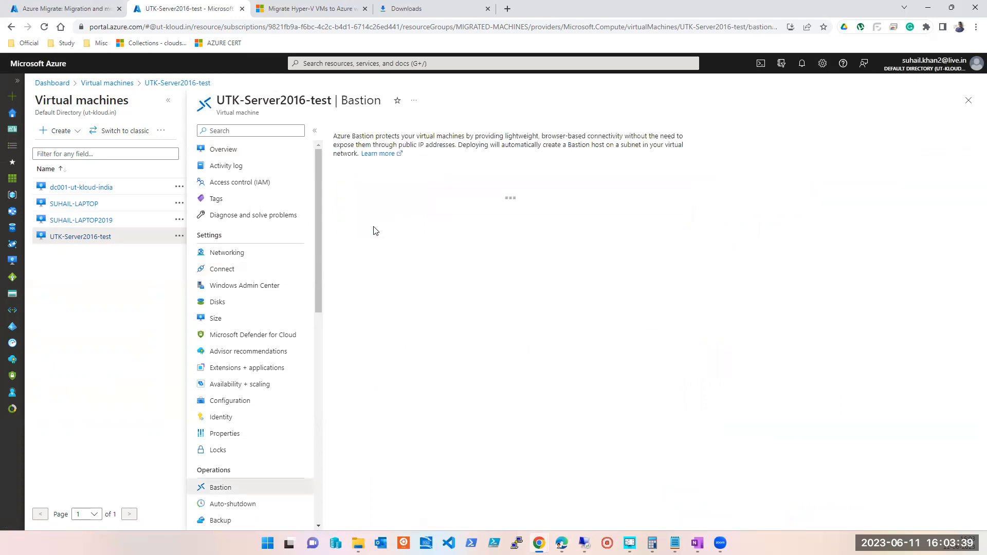
{"action": "left_click", "coordinate": [470, 205]}
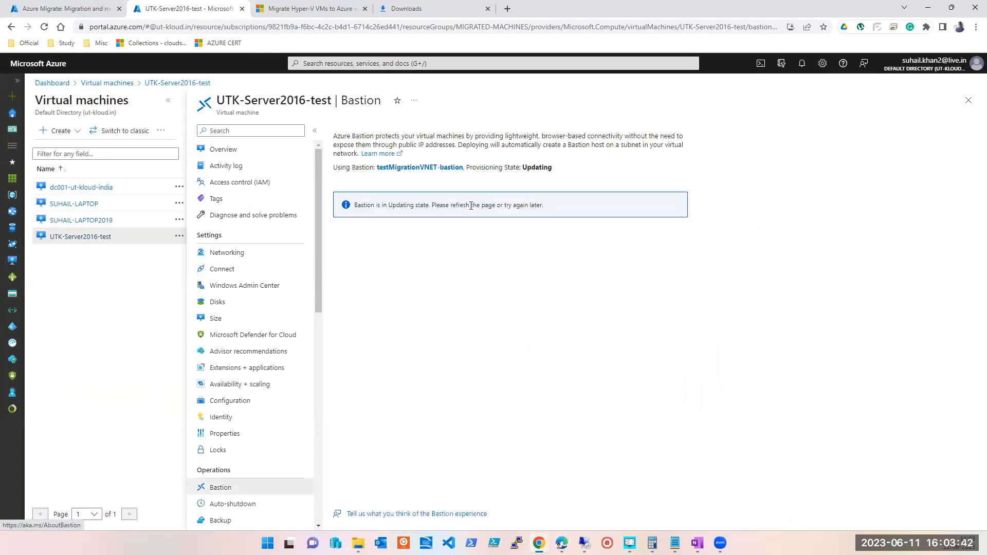
Search the portal for the Bastions service and open the overview of testMigrationVNET-bastion.
{"action": "left_click", "coordinate": [442, 61]}
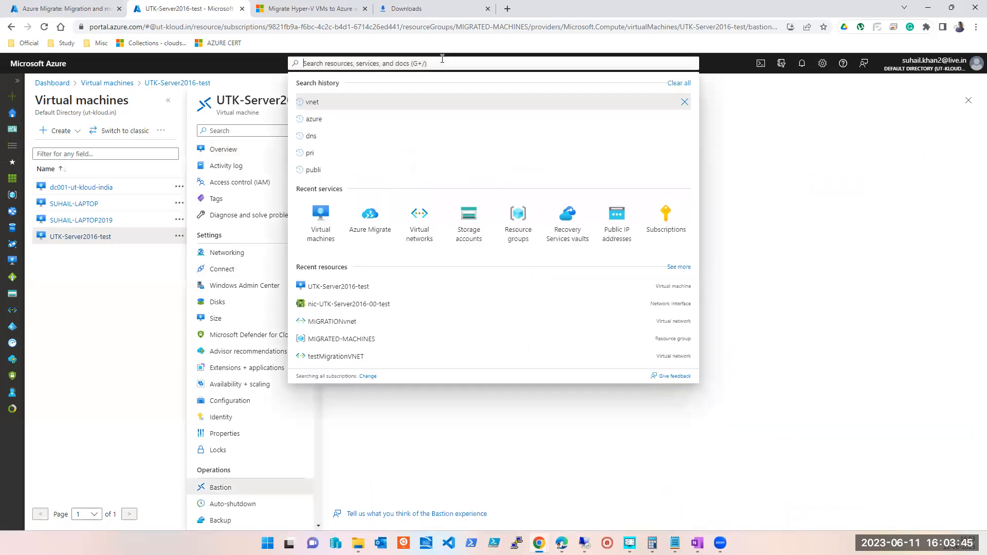
{"action": "type", "text": "bast"}
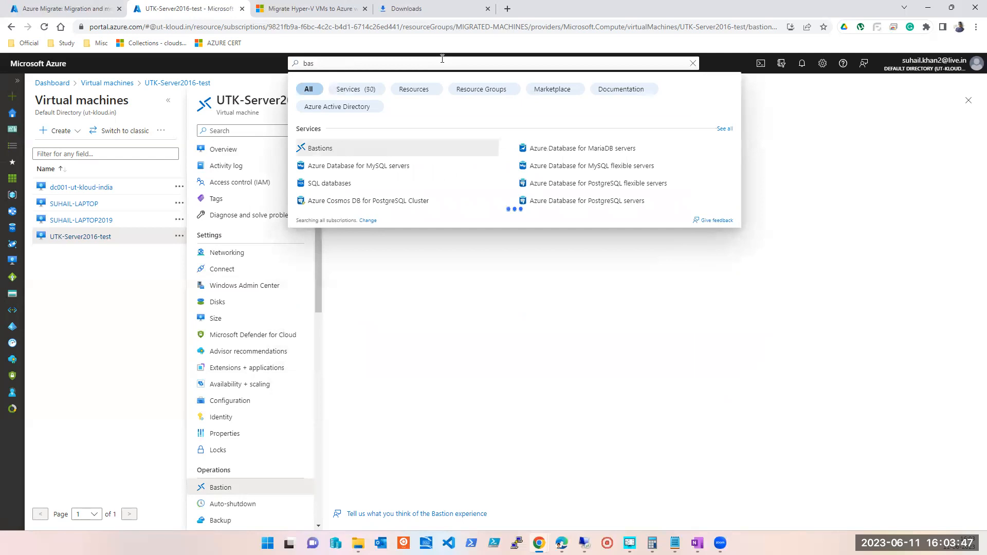
{"action": "left_click", "coordinate": [321, 154]}
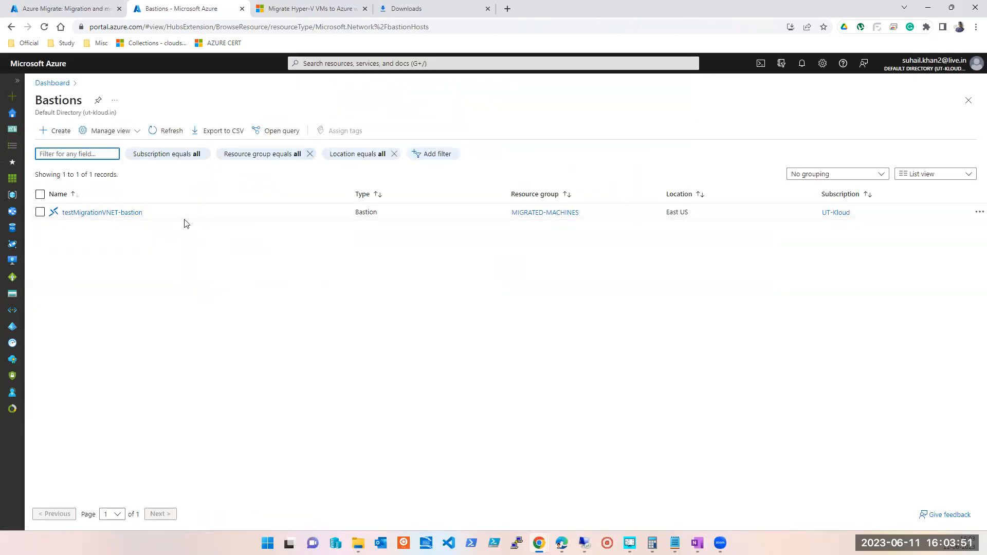
{"action": "left_click", "coordinate": [106, 214]}
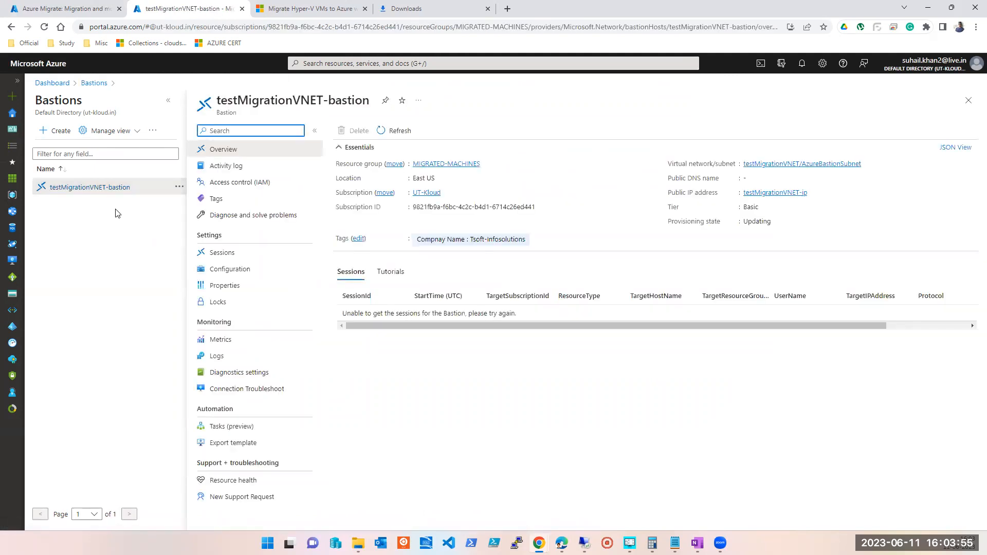
Review the sessions and connection troubleshooting settings of testMigrationVNET-bastion, and return to the Bastions list.
{"action": "left_click", "coordinate": [235, 256]}
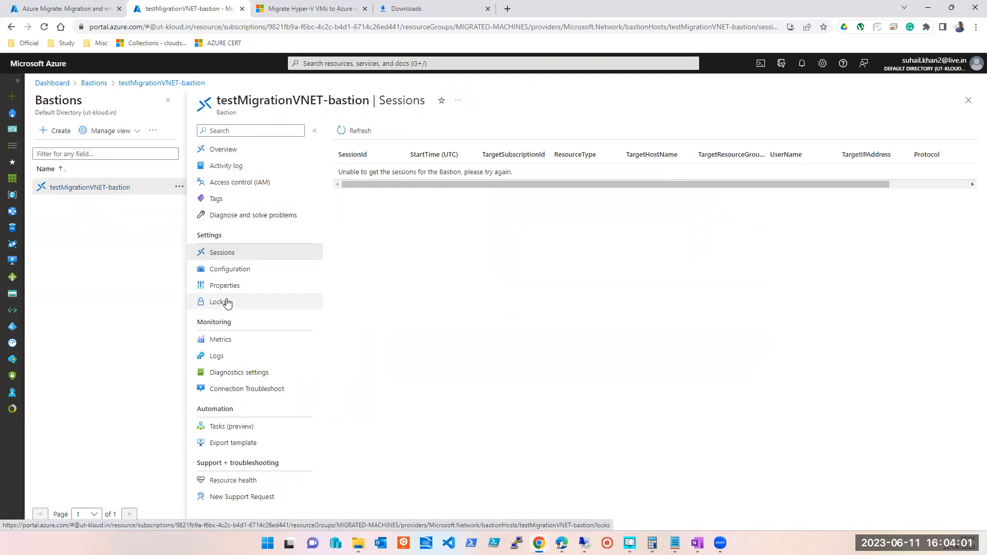
{"action": "left_click", "coordinate": [252, 391]}
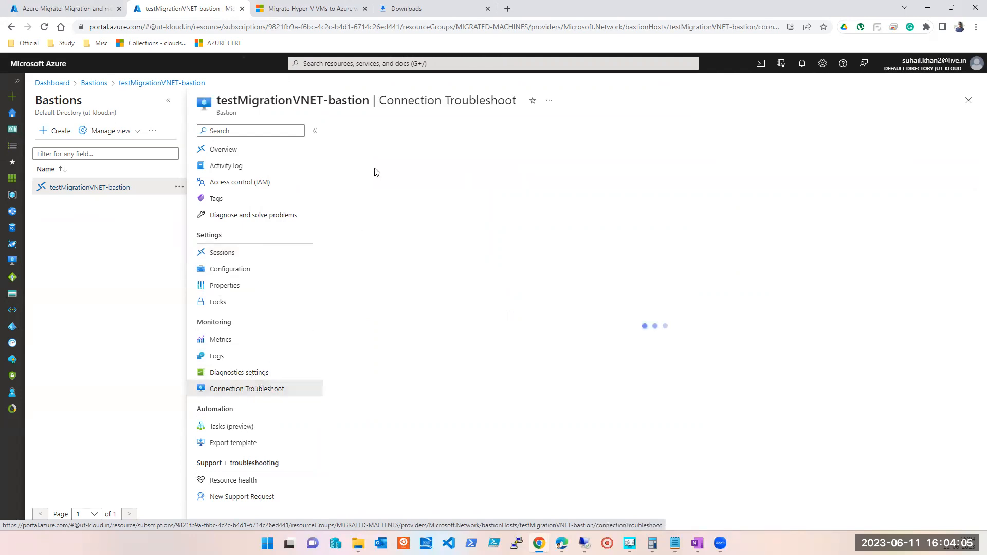
{"action": "scroll", "coordinate": [391, 299], "scroll_direction": "down", "scroll_amount": 2}
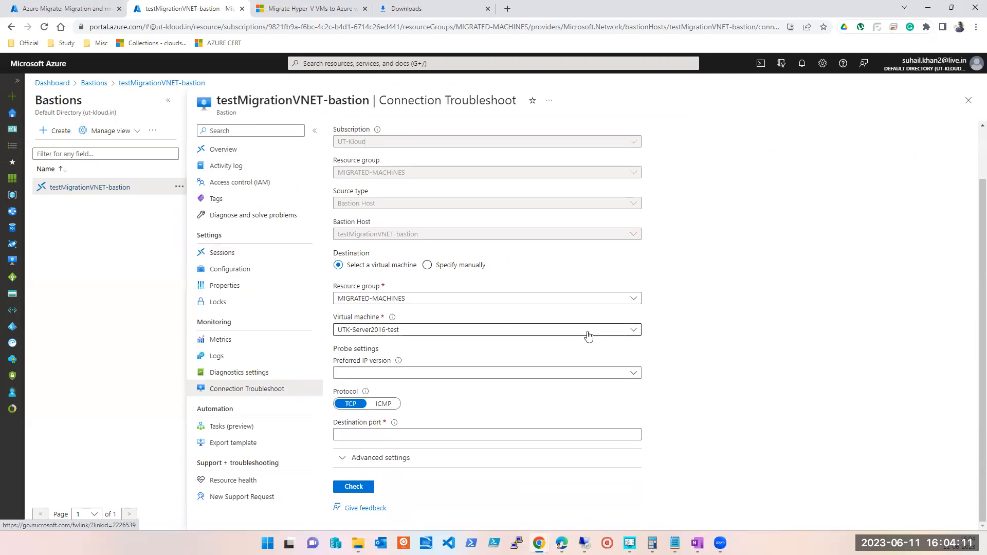
{"action": "scroll", "coordinate": [589, 336], "scroll_direction": "up", "scroll_amount": 2}
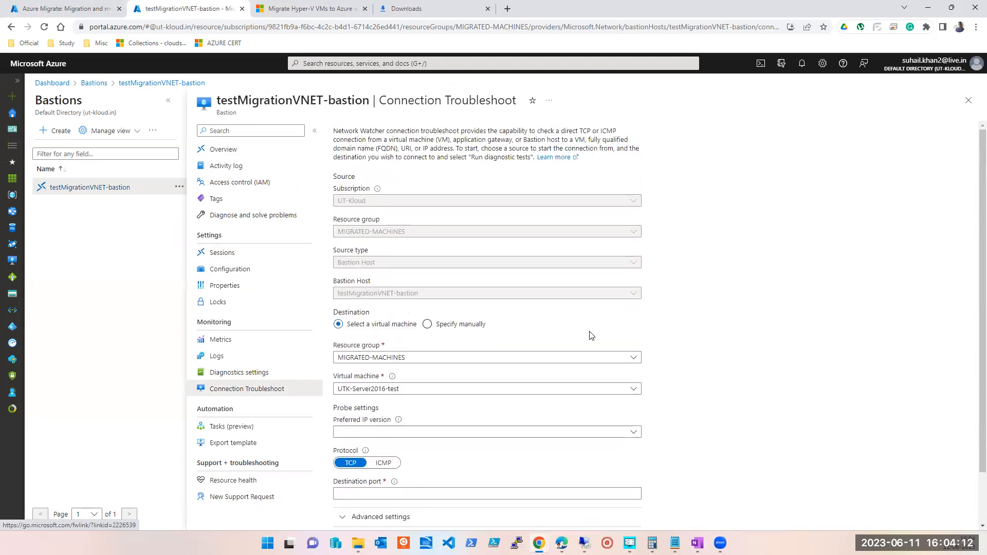
{"action": "left_click", "coordinate": [969, 101]}
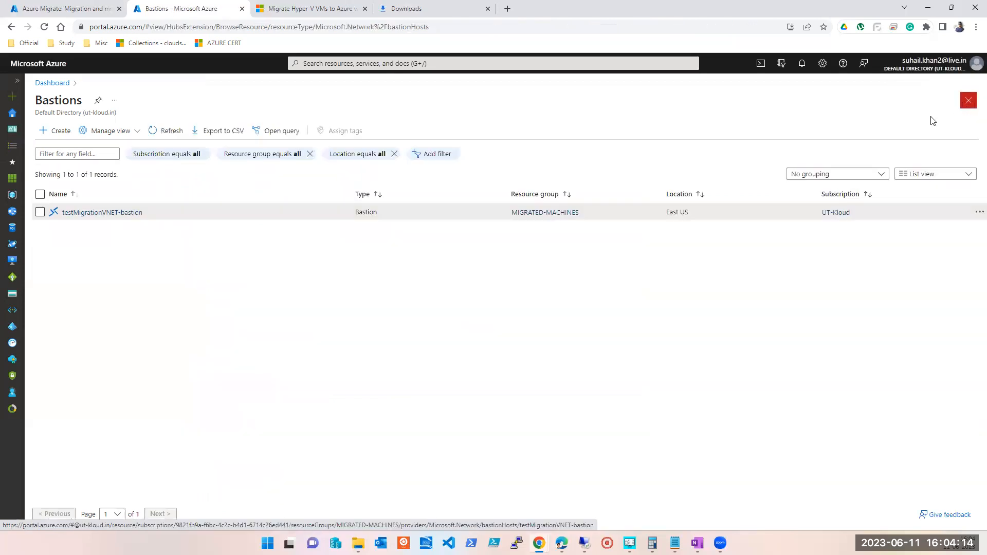
Return to the Virtual machines list, refresh it and open the overview of UTK-Server2016-test.
{"action": "left_click", "coordinate": [967, 102]}
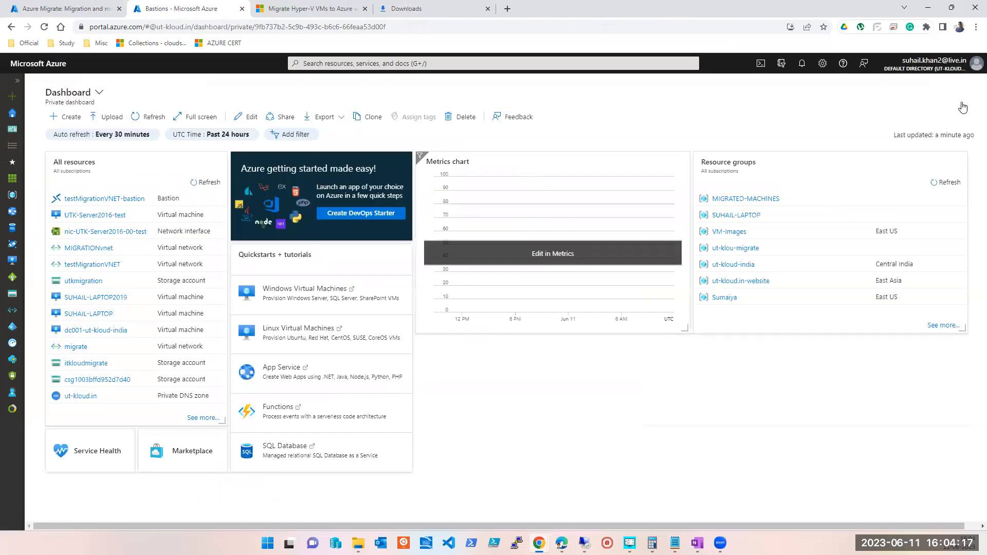
{"action": "left_click", "coordinate": [421, 63]}
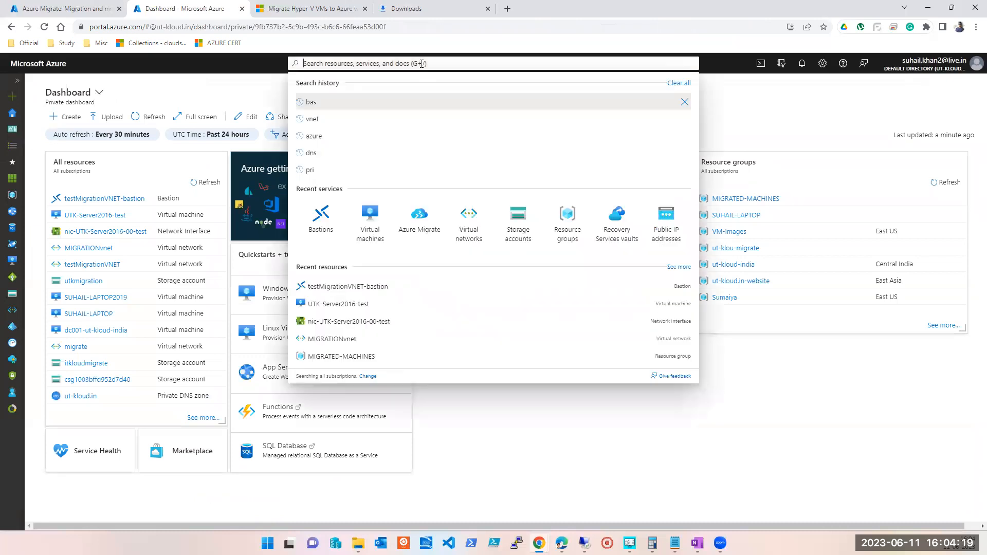
{"action": "left_click", "coordinate": [369, 222]}
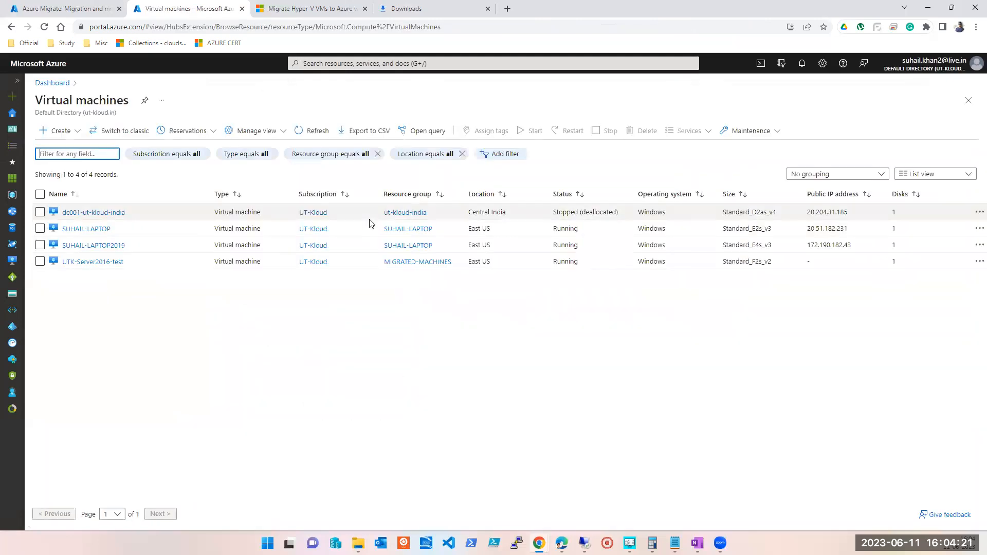
{"action": "left_click", "coordinate": [299, 131]}
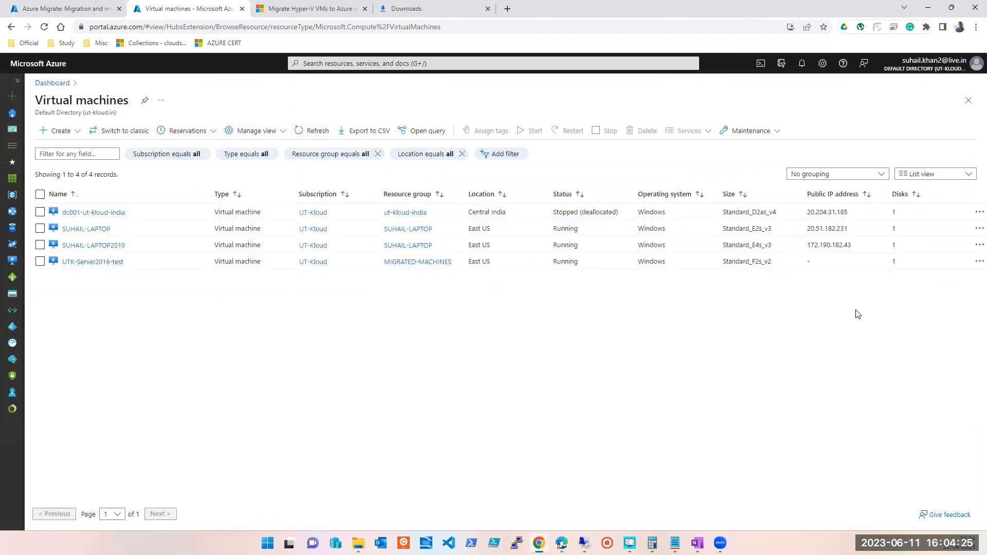
{"action": "left_click", "coordinate": [114, 261]}
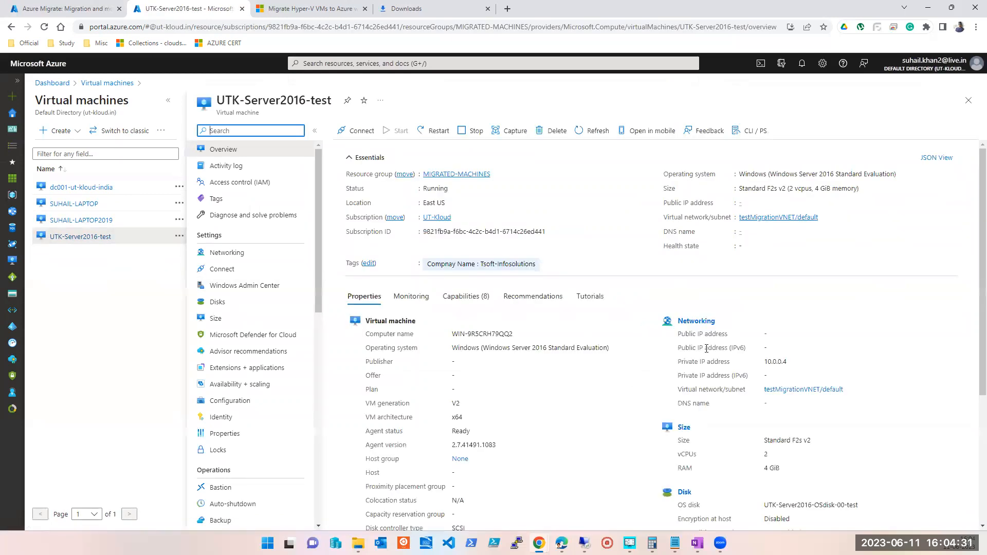
Retry Bastion from the Connect page of UTK-Server2016-test, read its provisioning state, and glance at the open remote desktop session.
{"action": "left_click", "coordinate": [228, 271]}
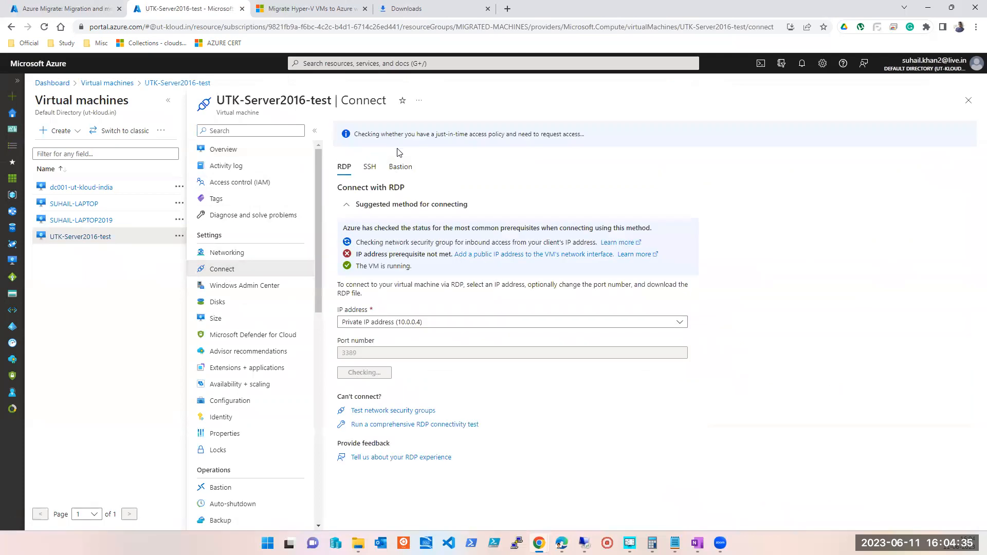
{"action": "left_click", "coordinate": [400, 166]}
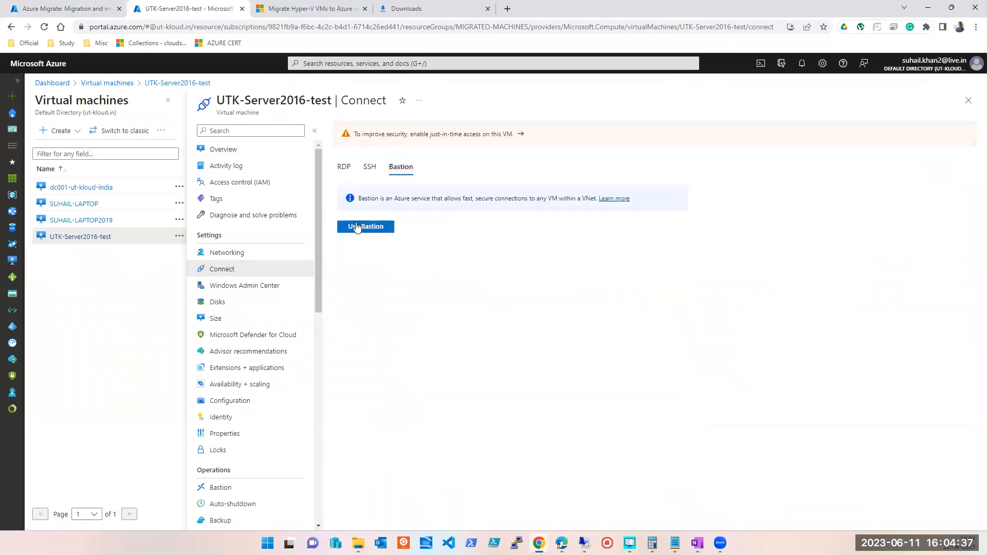
{"action": "left_click", "coordinate": [357, 227]}
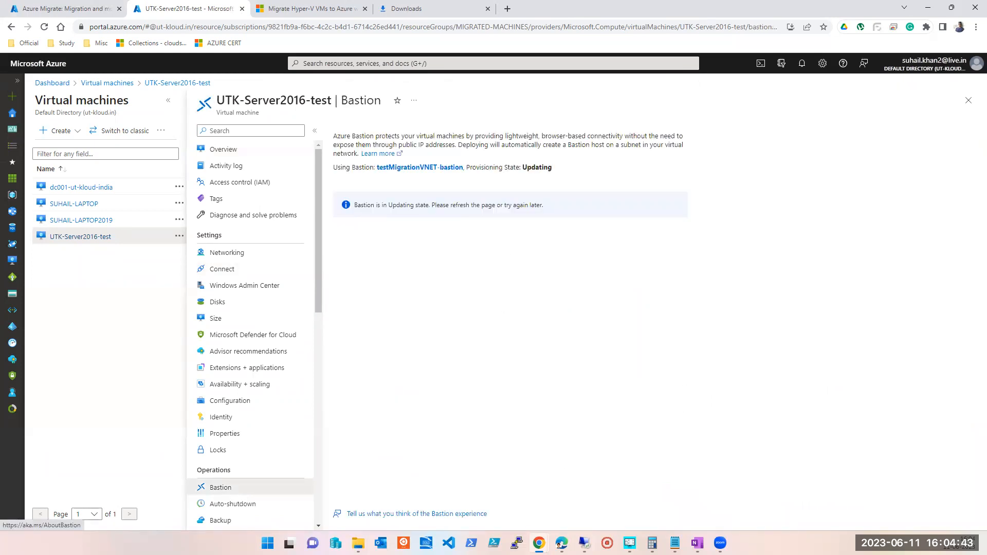
{"action": "left_click", "coordinate": [585, 543]}
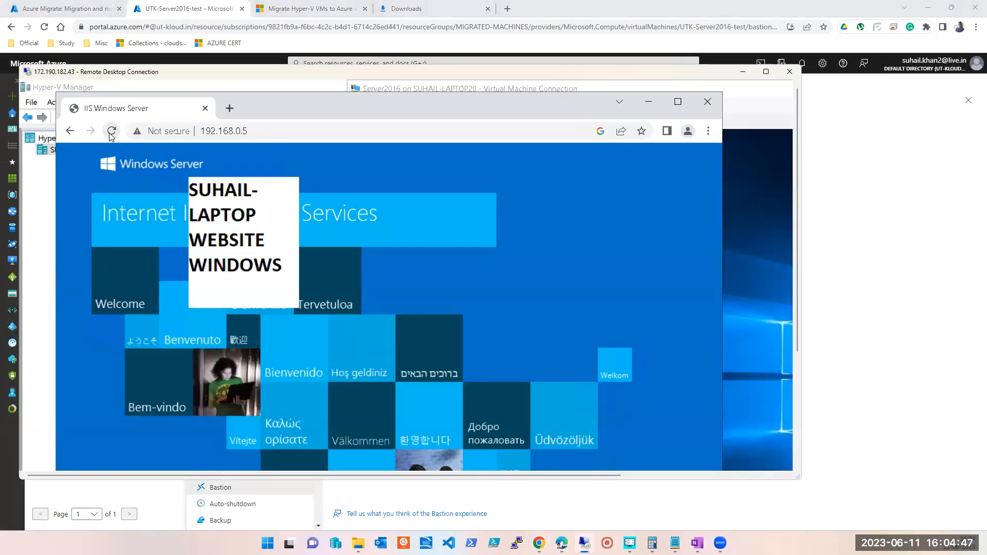
{"action": "left_click", "coordinate": [905, 162]}
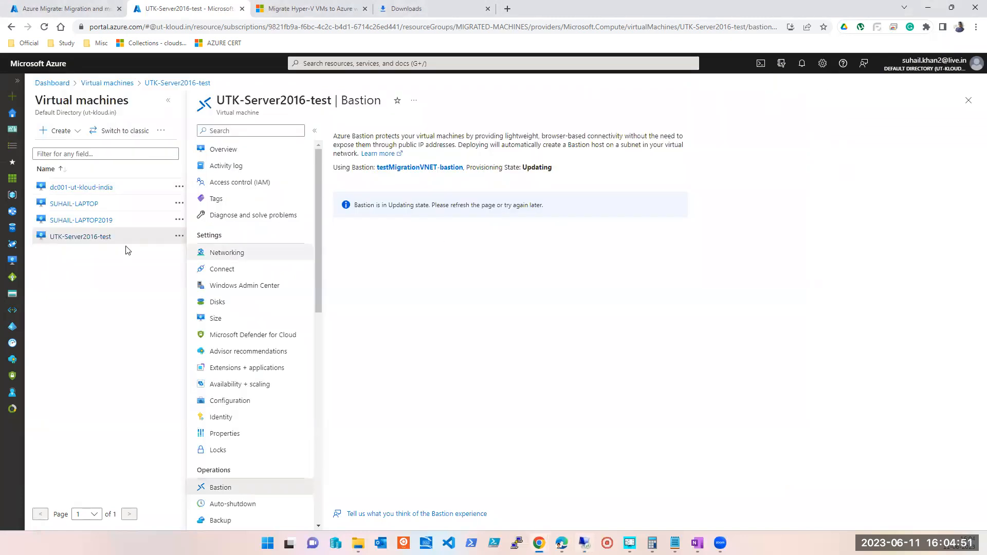
Open the MIGRATED-MACHINES resource group and review the resources it contains.
{"action": "left_click", "coordinate": [968, 101]}
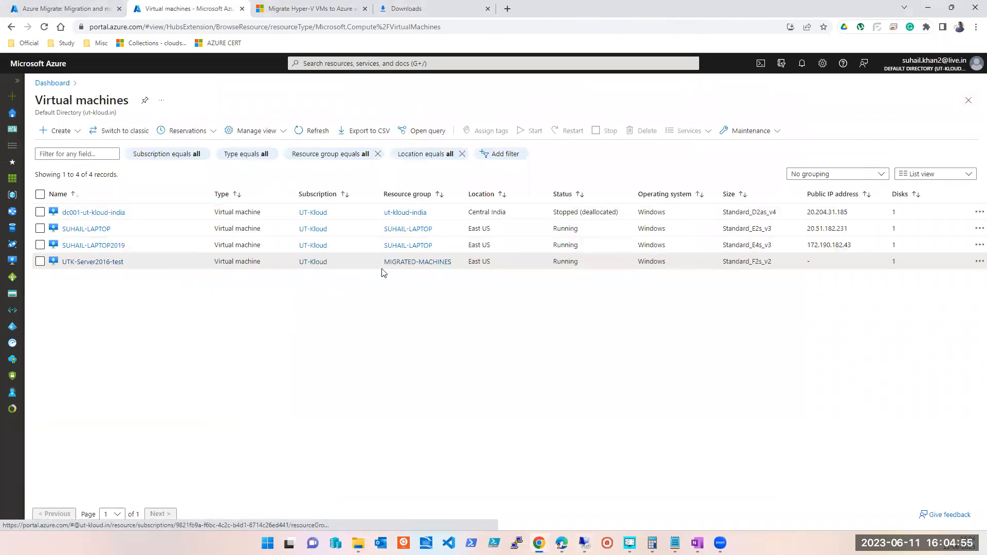
{"action": "left_click", "coordinate": [409, 265]}
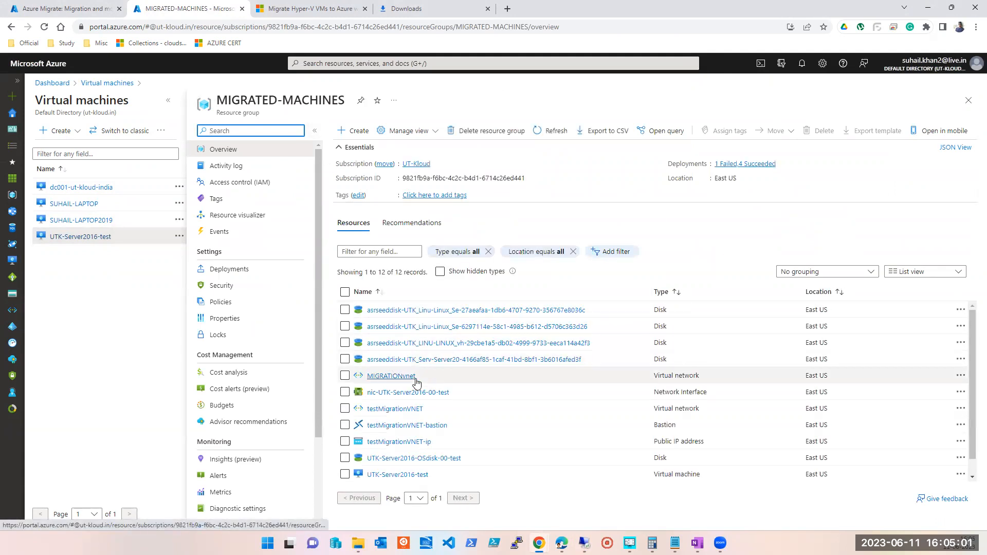
{"action": "scroll", "coordinate": [414, 383], "scroll_direction": "down", "scroll_amount": 1}
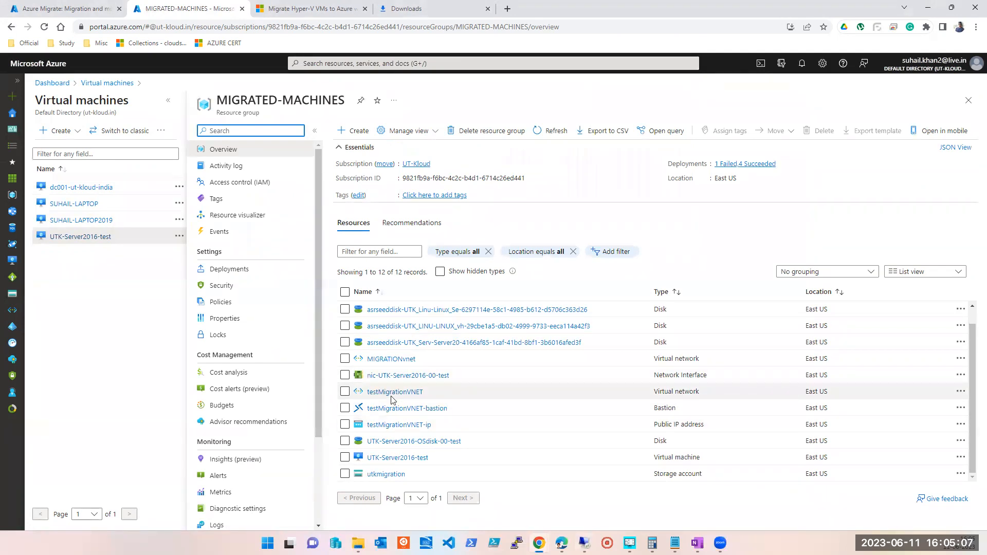
{"action": "scroll", "coordinate": [392, 400], "scroll_direction": "up", "scroll_amount": 1}
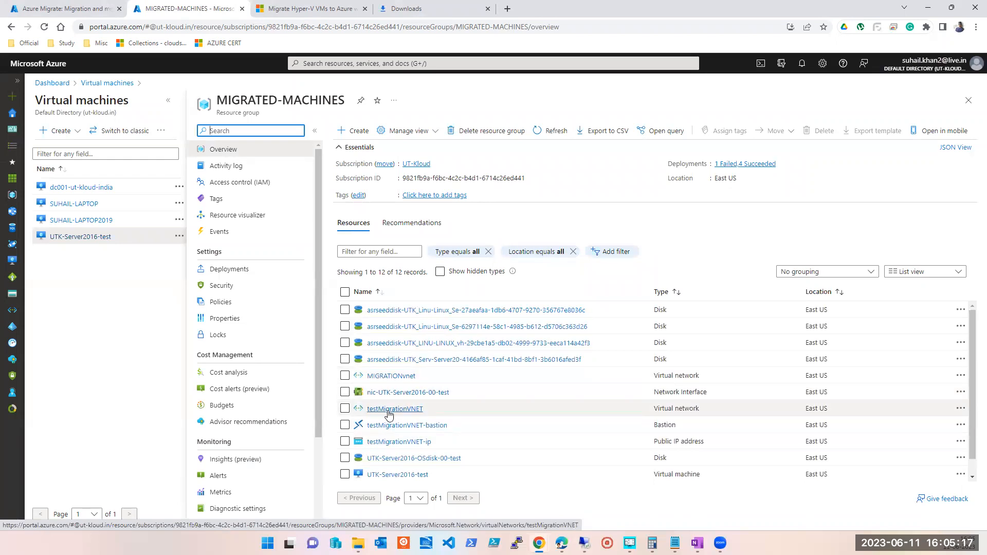
{"action": "scroll", "coordinate": [389, 414], "scroll_direction": "down", "scroll_amount": 1}
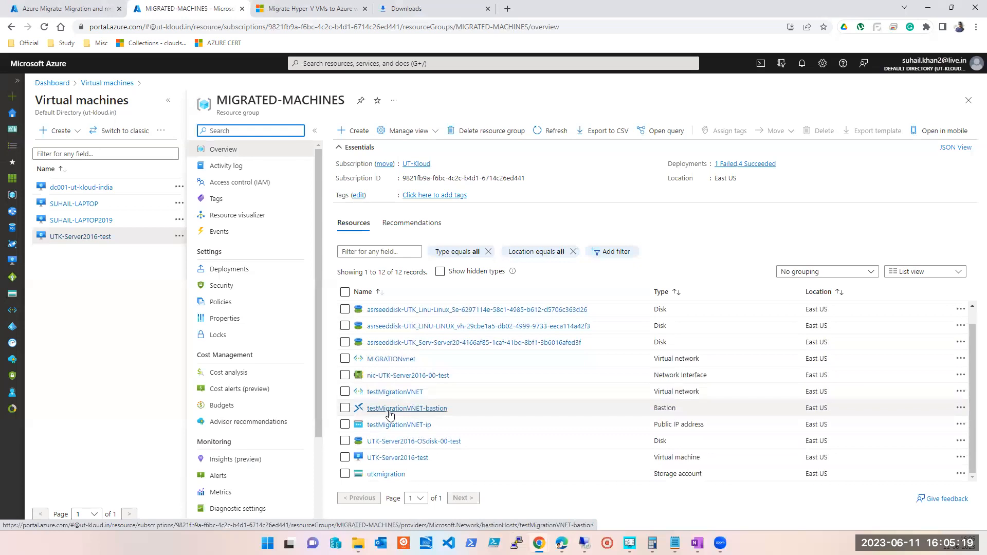
Start a new Azure virtual machine in the MIGRATED-MACHINES resource group and name it jumpserver.
{"action": "left_click", "coordinate": [352, 132]}
{"action": "left_click", "coordinate": [357, 66]}
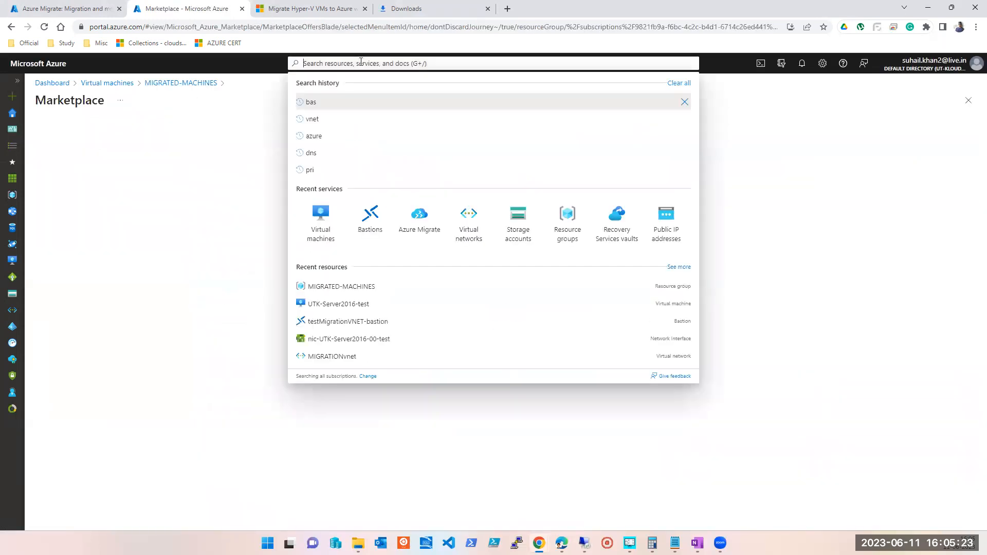
{"action": "left_click", "coordinate": [325, 216]}
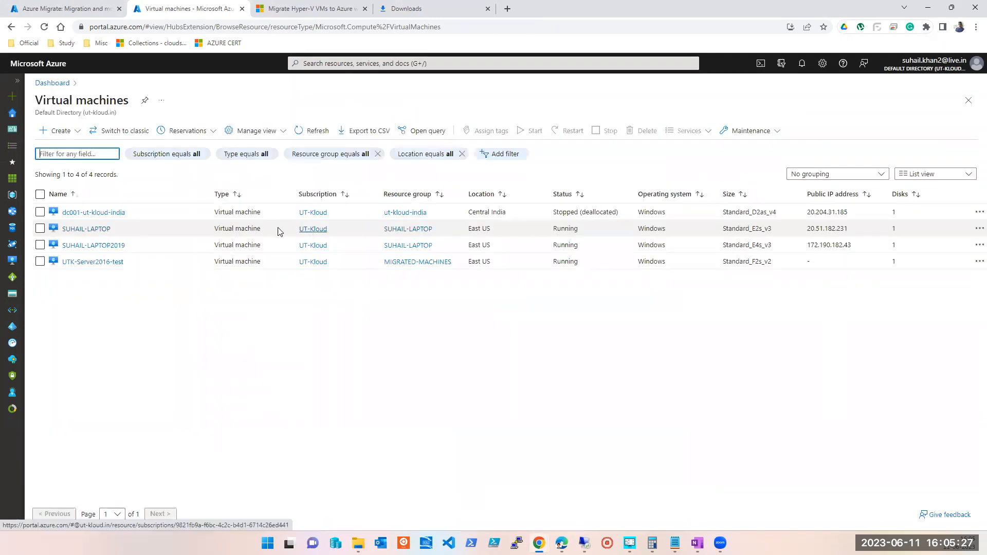
{"action": "left_click", "coordinate": [61, 132]}
{"action": "left_click", "coordinate": [73, 150]}
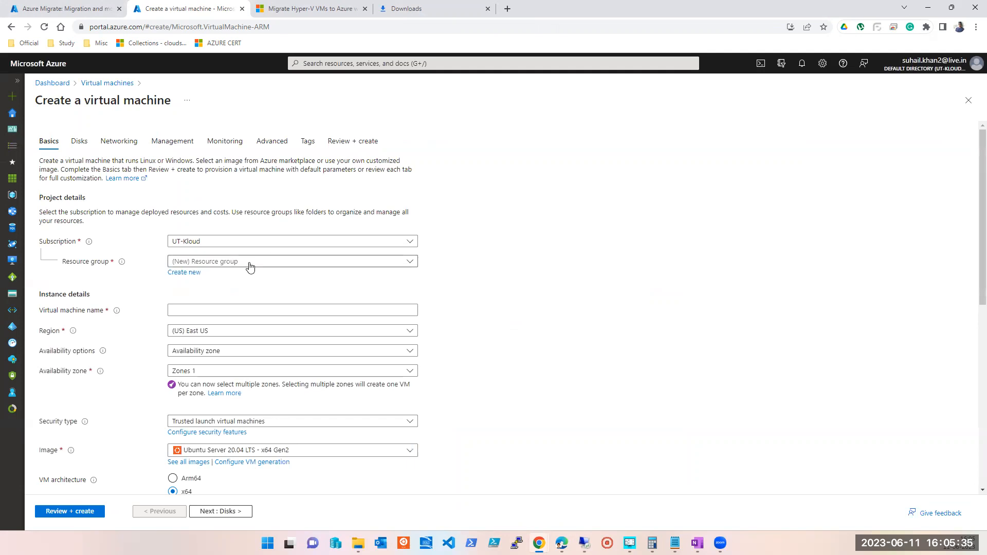
{"action": "left_click", "coordinate": [250, 264]}
{"action": "left_click", "coordinate": [249, 333]}
{"action": "left_click", "coordinate": [249, 313]}
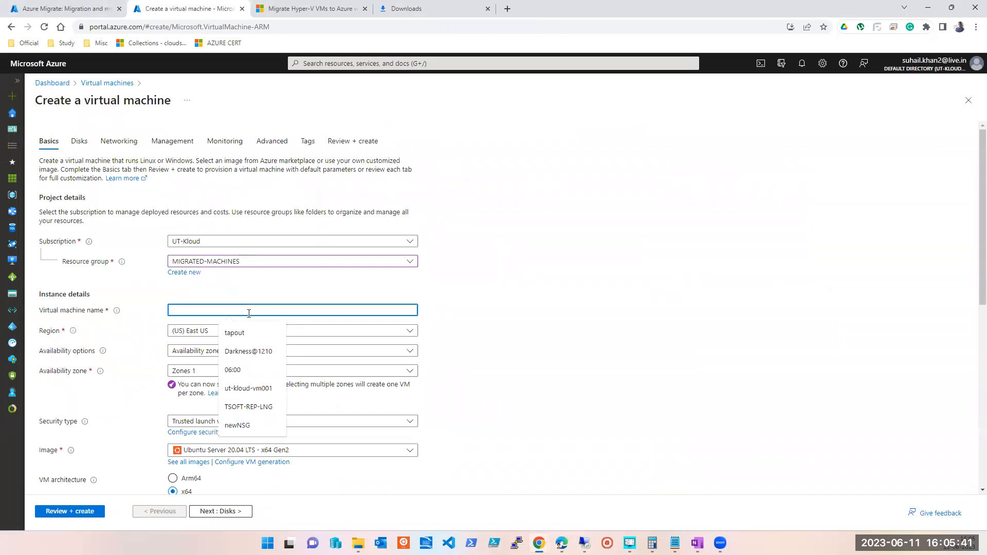
{"action": "type", "text": "jumpserver"}
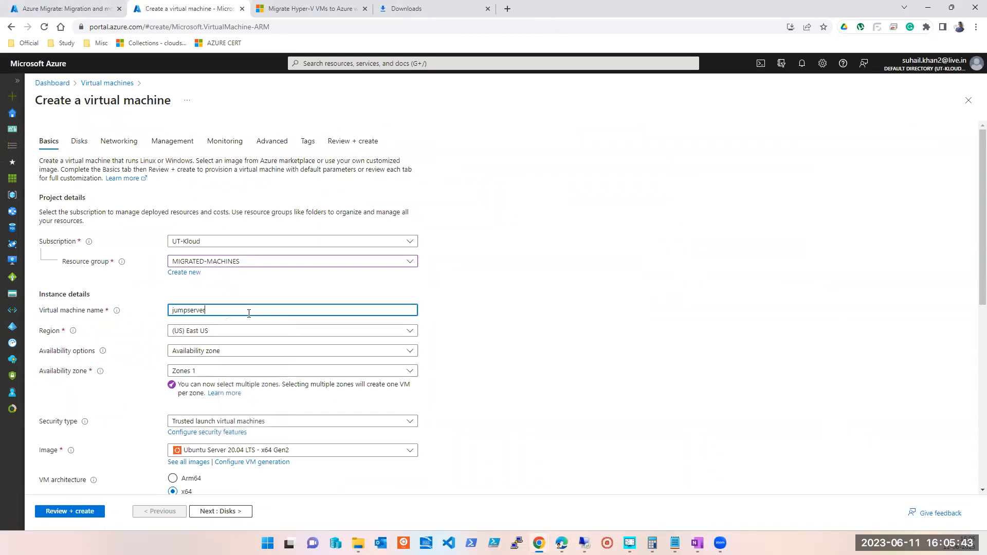
Configure jumpserver with no infrastructure redundancy required, Standard security type and the Windows Server 2022 Datacenter: Azure Edition - x64 Gen2 image.
{"action": "left_click", "coordinate": [215, 351]}
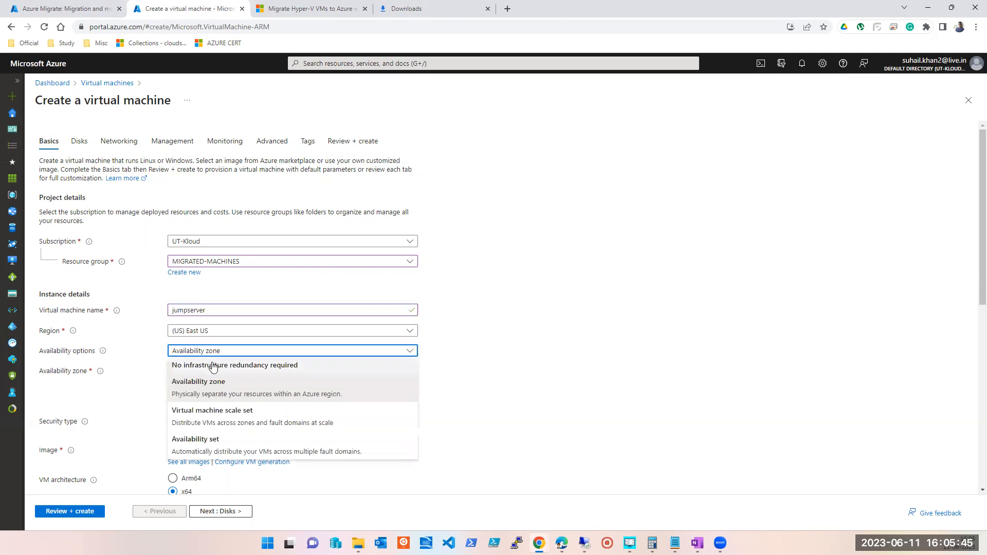
{"action": "left_click", "coordinate": [218, 366]}
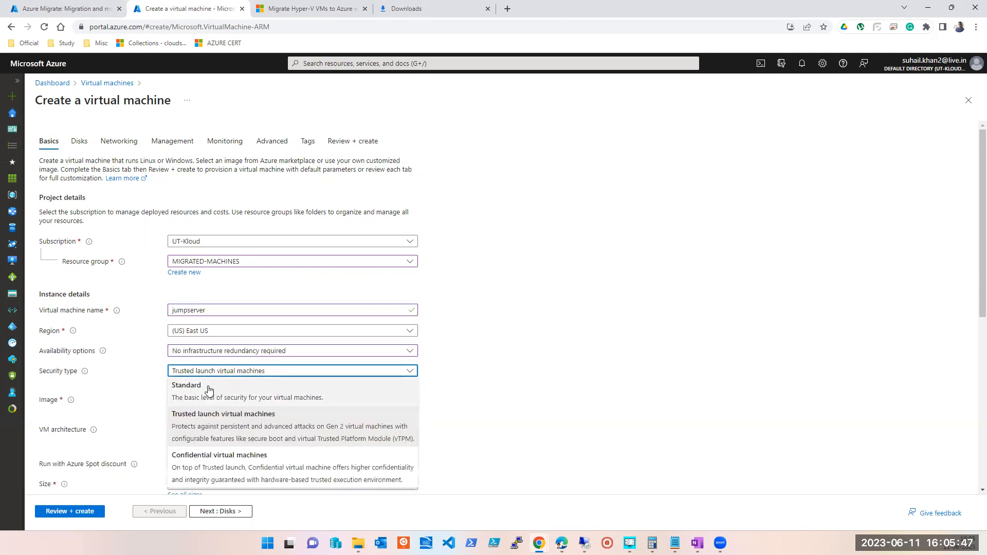
{"action": "left_click", "coordinate": [223, 390]}
{"action": "left_click", "coordinate": [281, 342]}
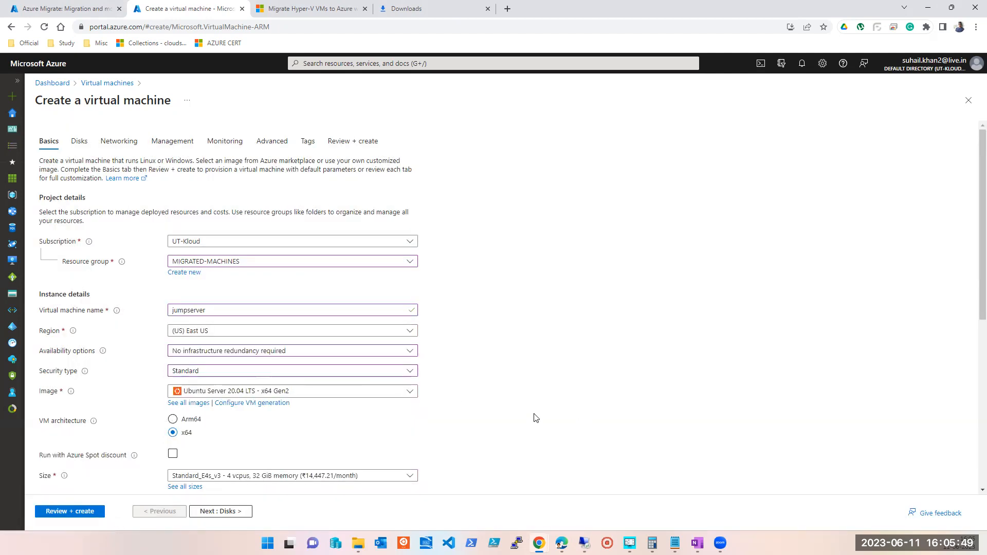
{"action": "left_click", "coordinate": [245, 391]}
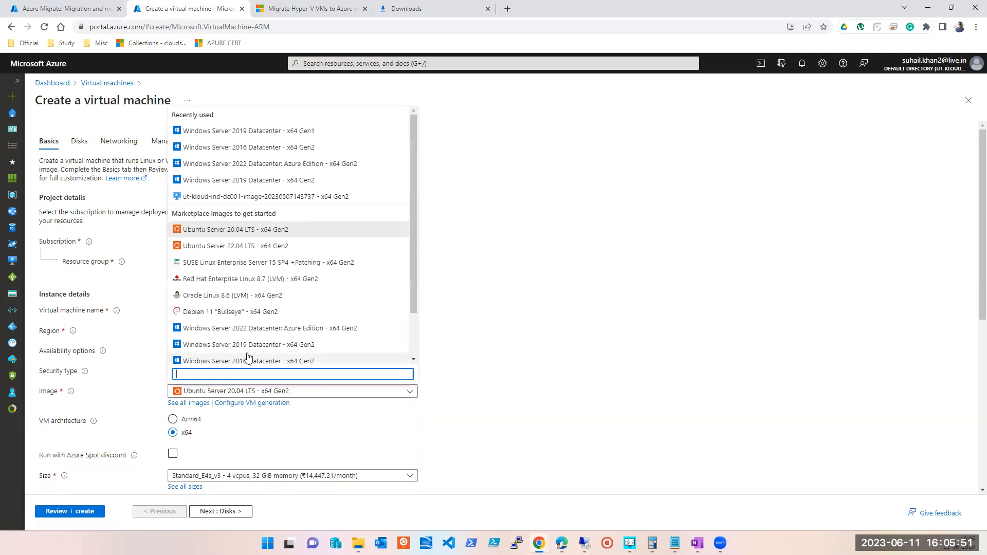
{"action": "left_click", "coordinate": [248, 330]}
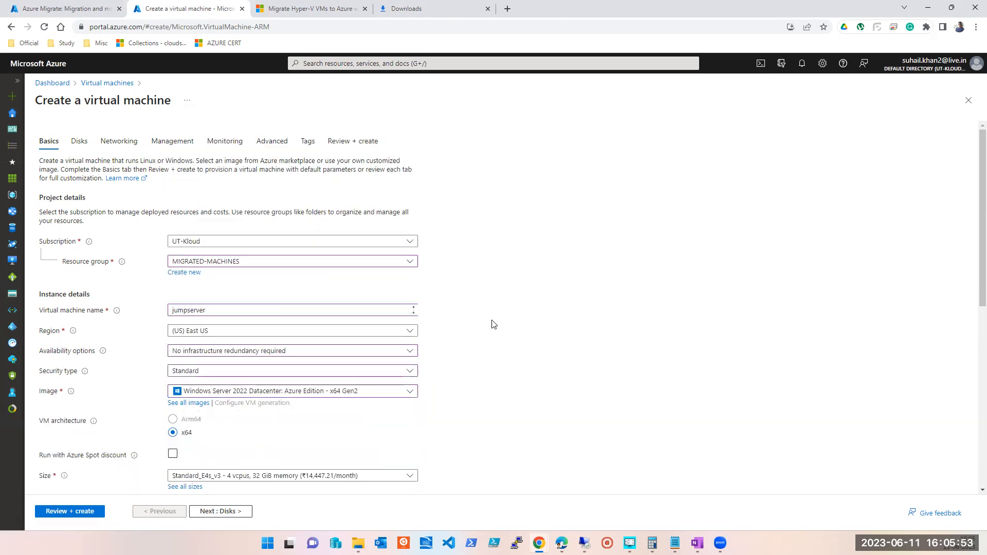
Set the administrator username to tapout, and enter and confirm the administrator account password.
{"action": "scroll", "coordinate": [483, 329], "scroll_direction": "down", "scroll_amount": 6}
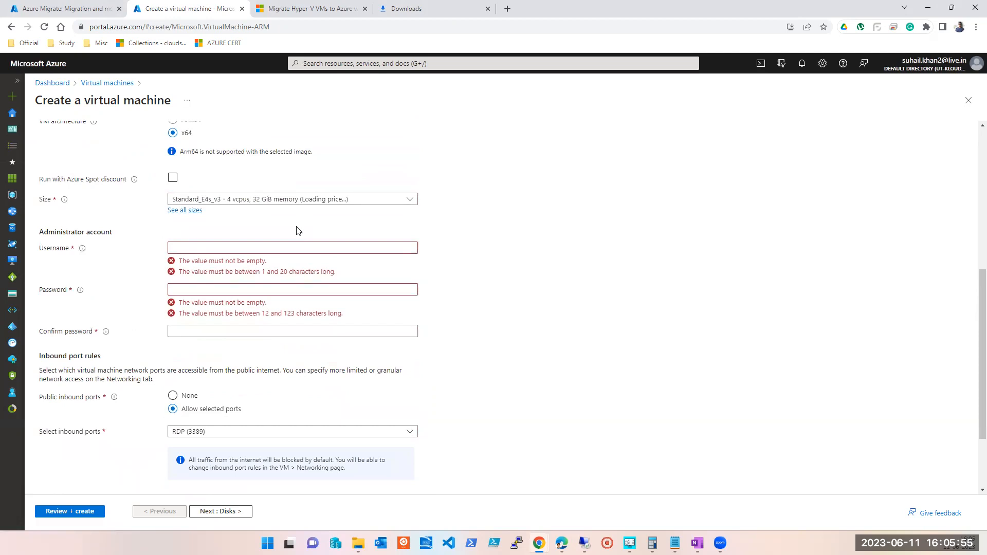
{"action": "left_click", "coordinate": [191, 249]}
{"action": "type", "text": "tapout"}
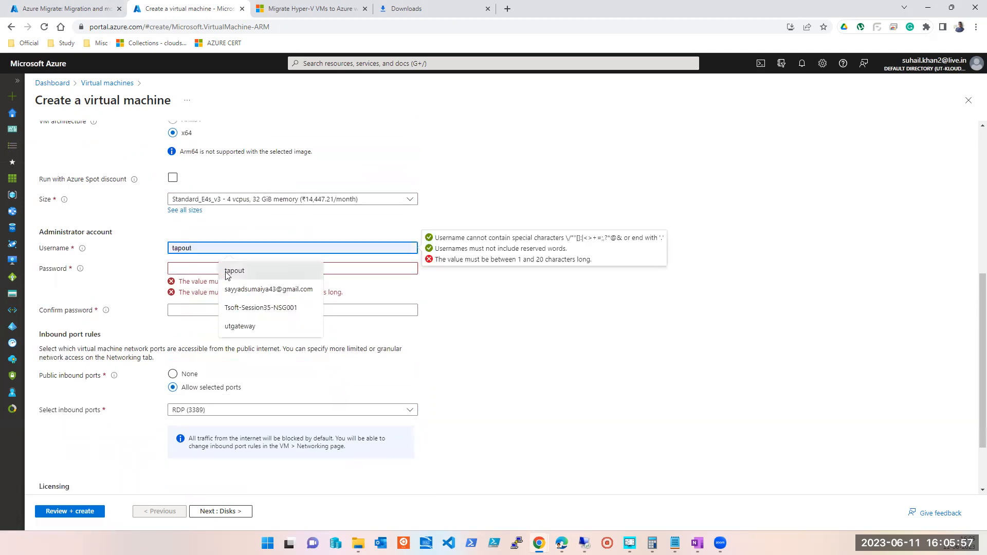
{"action": "left_click", "coordinate": [224, 270]}
{"action": "type", "text": "•••"}
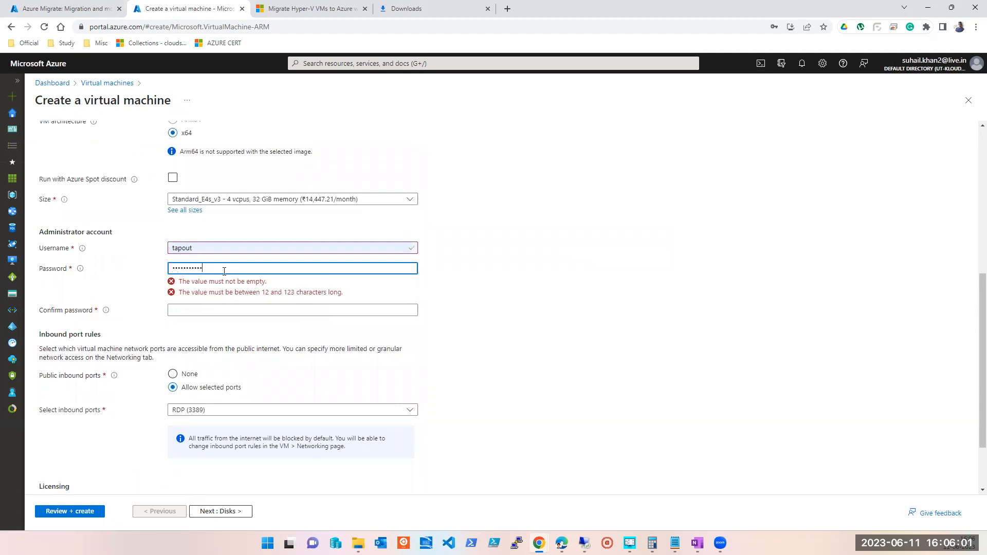
{"action": "key", "text": "Tab"}
{"action": "type", "text": "••••••"}
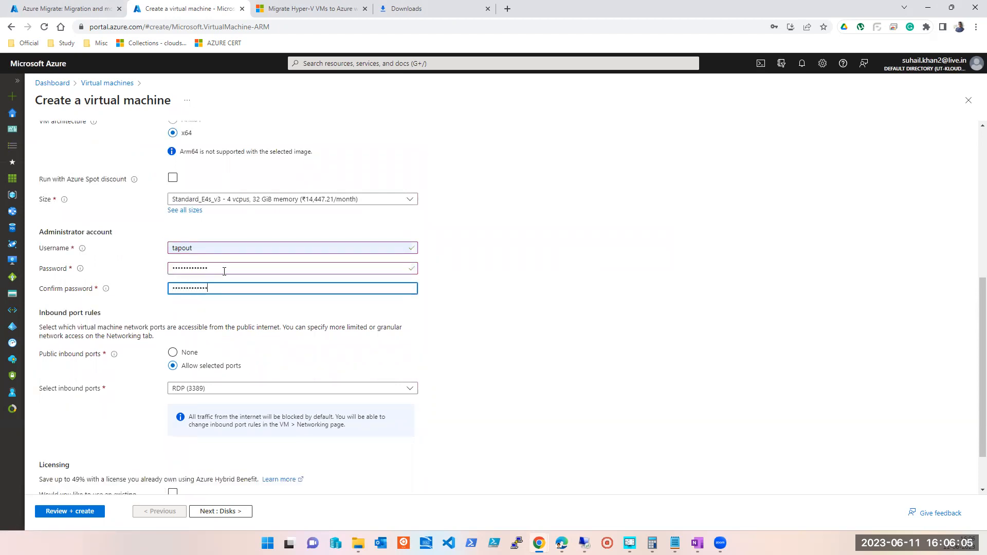
Add HTTP (80), HTTPS (443) and SSH (22) to the allowed public inbound ports alongside RDP (3389).
{"action": "scroll", "coordinate": [223, 269], "scroll_direction": "down", "scroll_amount": 1}
{"action": "left_click", "coordinate": [212, 330]}
{"action": "left_click", "coordinate": [193, 360]}
{"action": "left_click", "coordinate": [177, 343]}
{"action": "left_click", "coordinate": [177, 376]}
{"action": "left_click", "coordinate": [100, 358]}
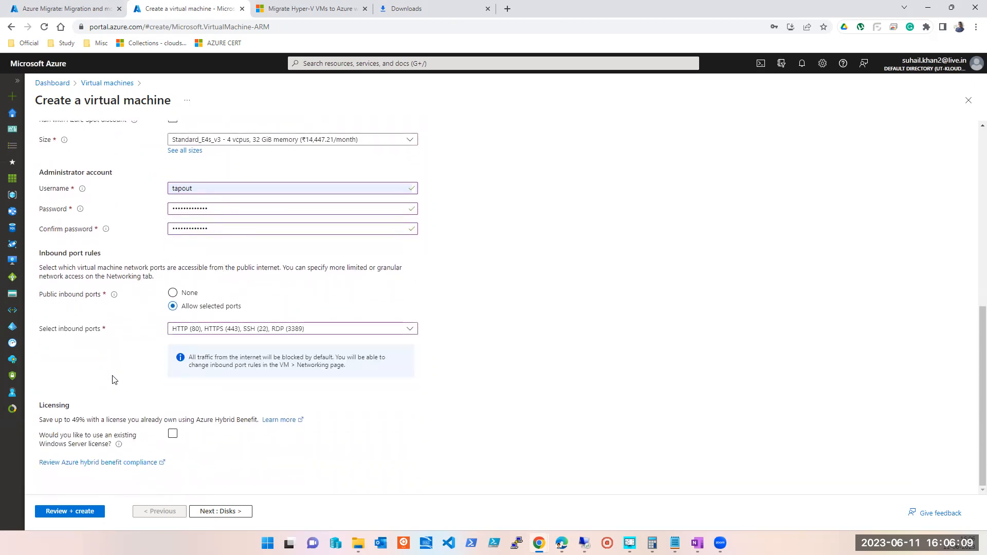
Set the OS disk of jumpserver for deletion together with the VM.
{"action": "left_click", "coordinate": [242, 511]}
{"action": "left_click", "coordinate": [172, 312]}
{"action": "scroll", "coordinate": [173, 355], "scroll_direction": "down", "scroll_amount": 1}
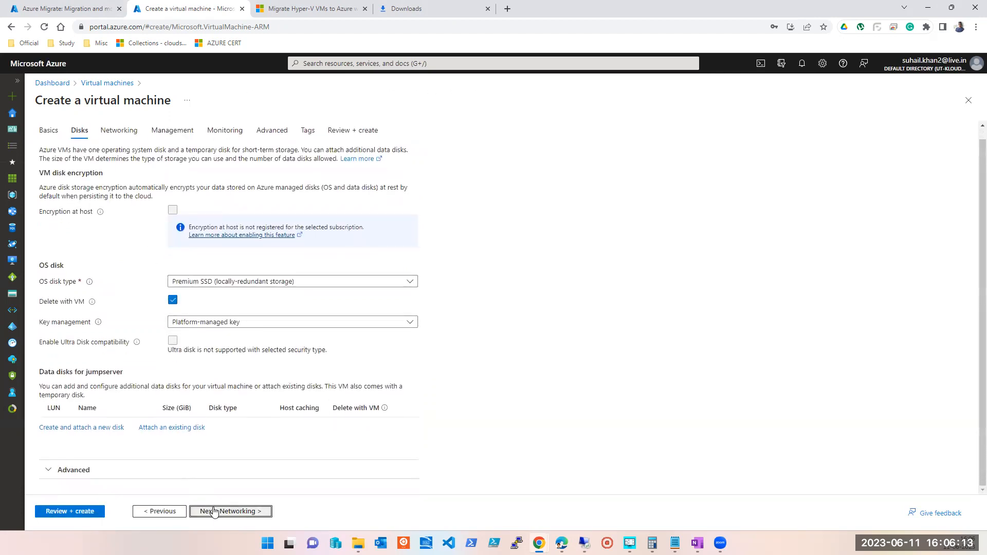
Place jumpserver's network interface in the testMigrationVNET virtual network and review the remaining networking options.
{"action": "left_click", "coordinate": [214, 511]}
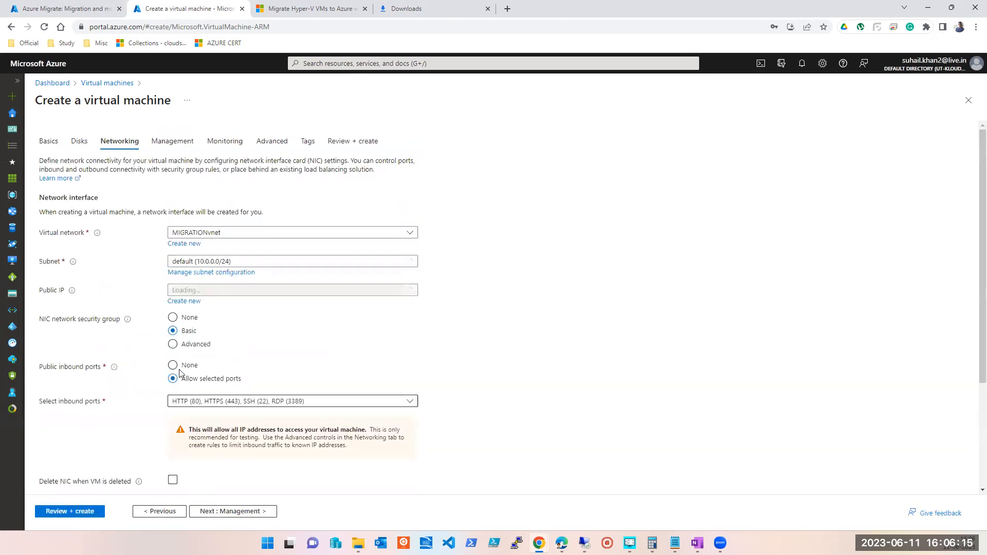
{"action": "left_click", "coordinate": [220, 234]}
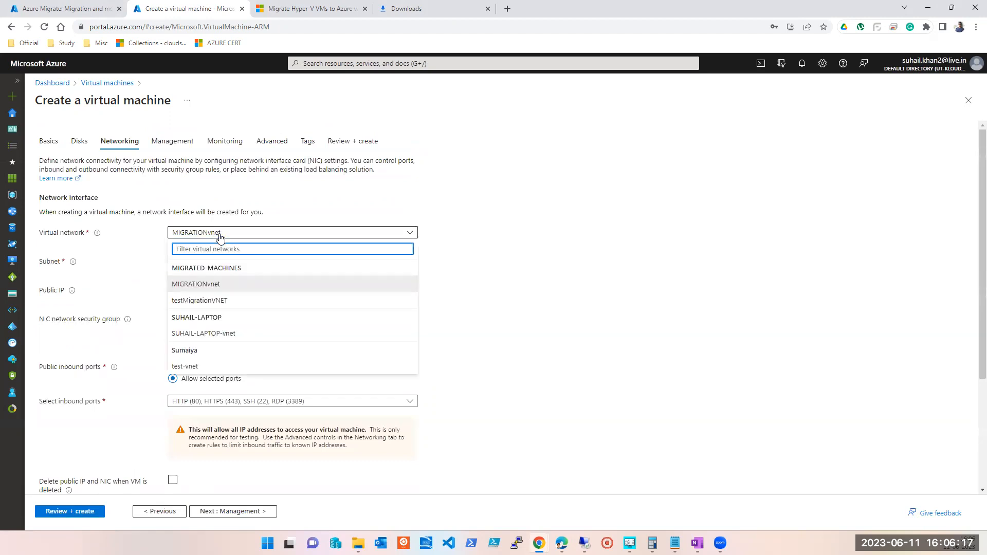
{"action": "left_click", "coordinate": [195, 302]}
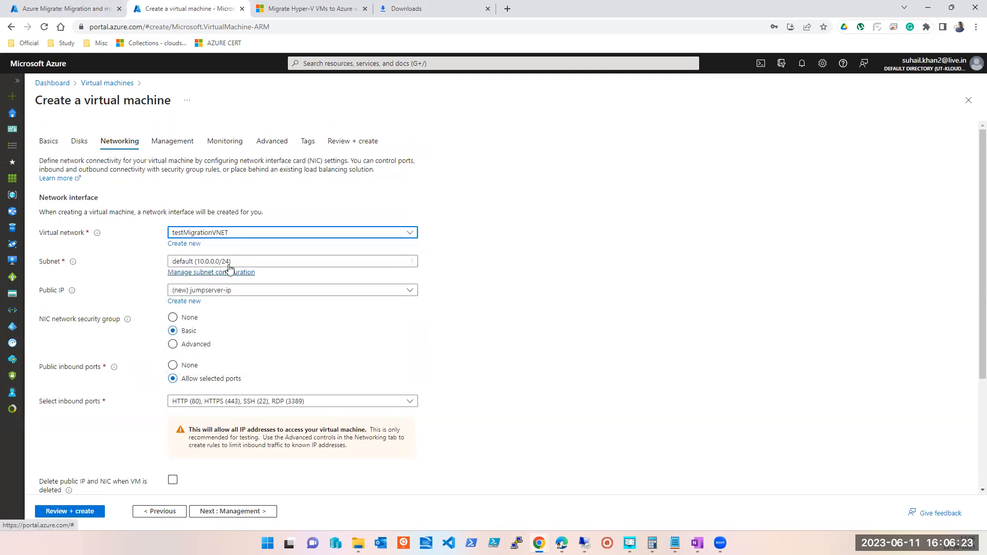
{"action": "scroll", "coordinate": [516, 295], "scroll_direction": "down", "scroll_amount": 3}
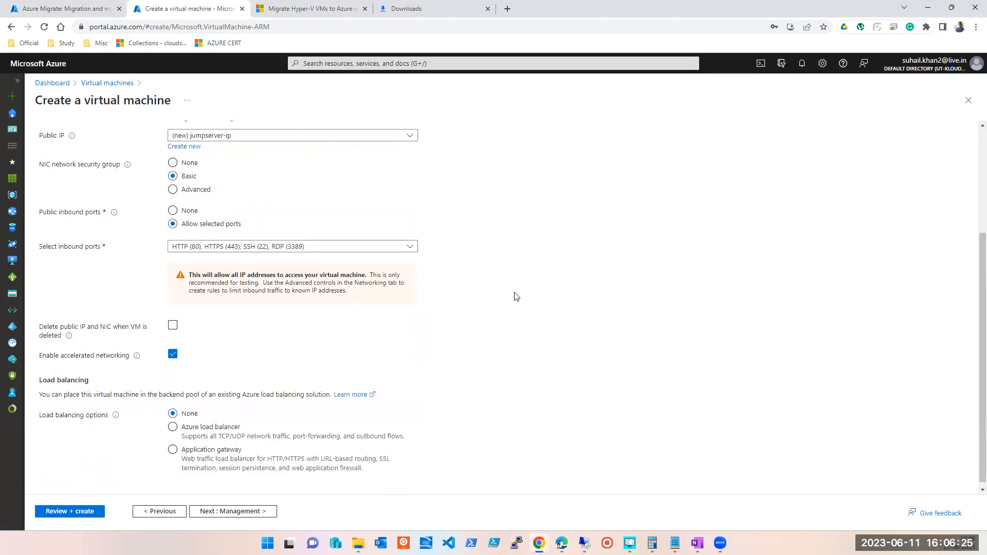
Leave the management and monitoring options at their defaults, validate the jumpserver configuration and start its deployment.
{"action": "left_click", "coordinate": [255, 512]}
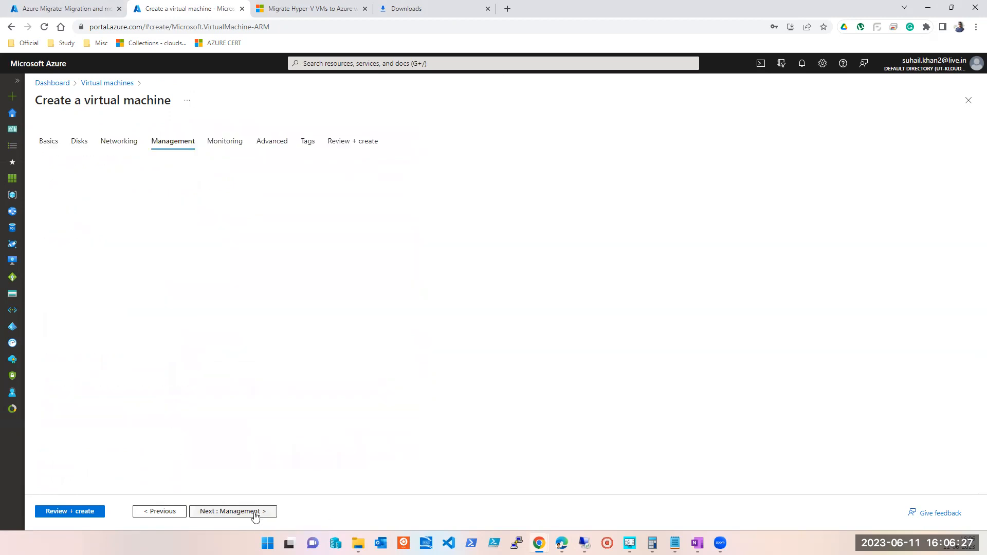
{"action": "scroll", "coordinate": [215, 513], "scroll_direction": "down", "scroll_amount": 3}
{"action": "left_click", "coordinate": [215, 512]}
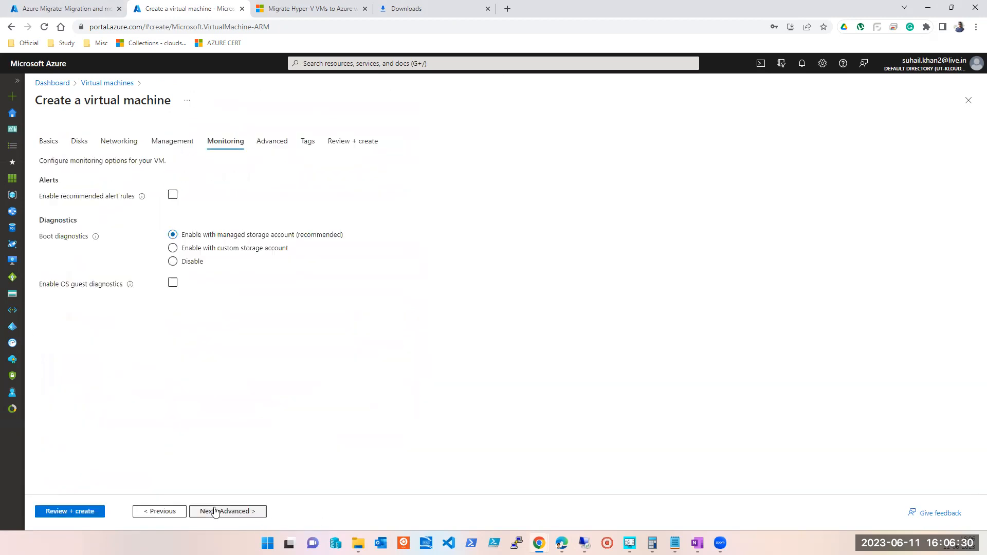
{"action": "left_click", "coordinate": [77, 516]}
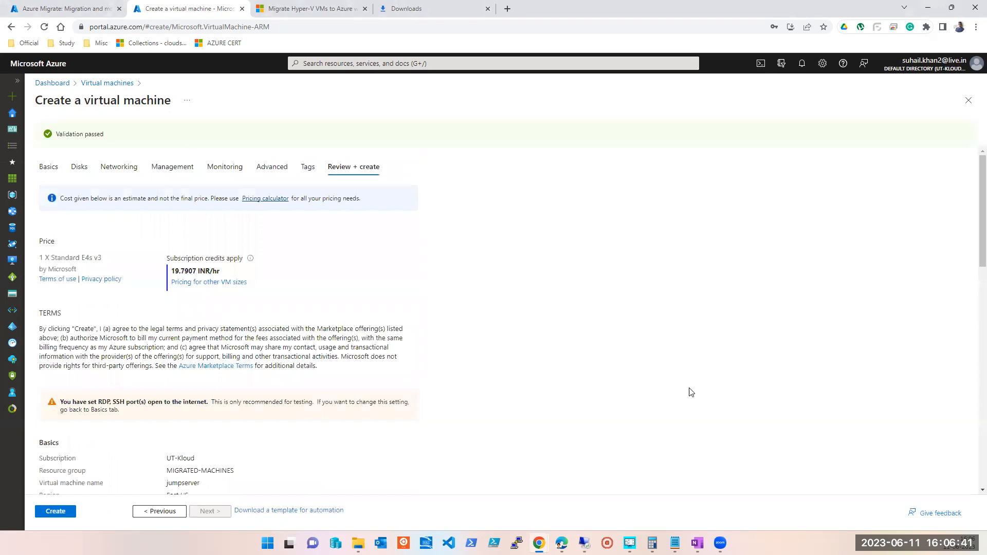
{"action": "left_click", "coordinate": [58, 510]}
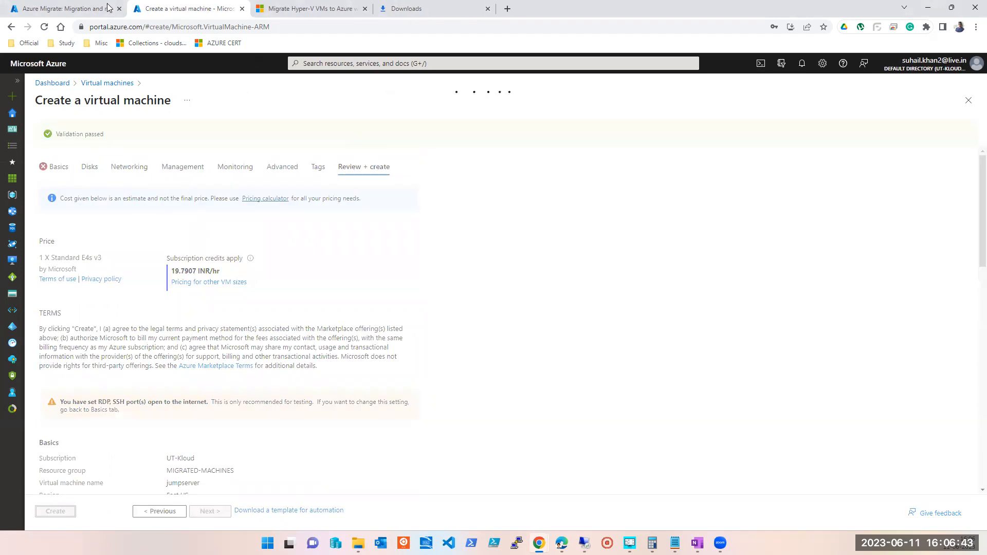
Refresh the replicating machines list in Azure Migrate and duplicate its browser tab.
{"action": "left_click", "coordinate": [86, 10]}
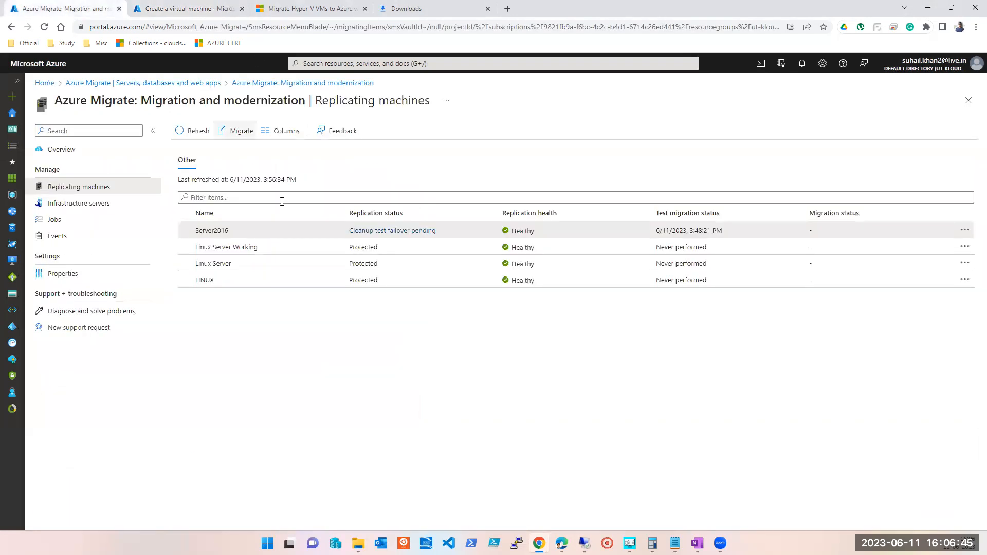
{"action": "left_click", "coordinate": [195, 135]}
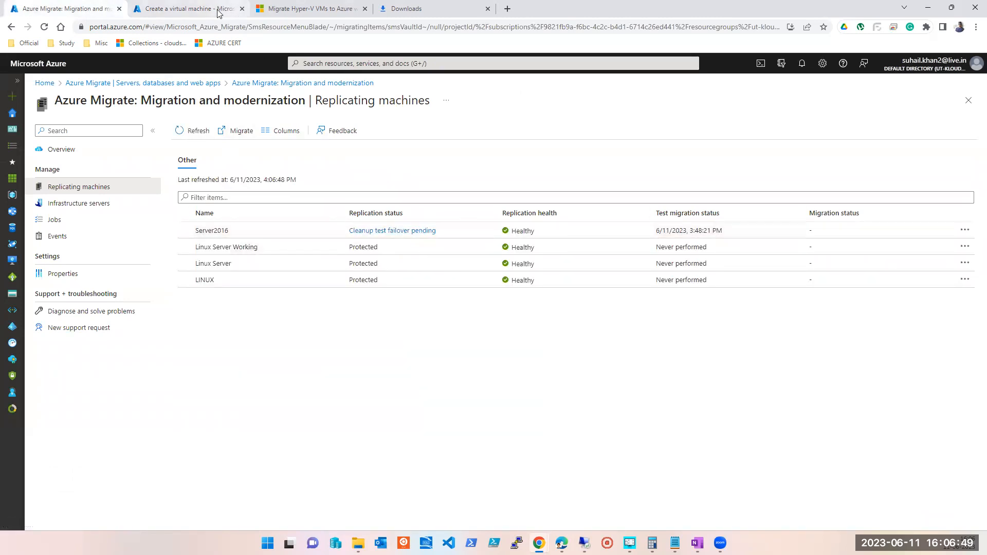
{"action": "right_click", "coordinate": [76, 10]}
{"action": "left_click", "coordinate": [110, 84]}
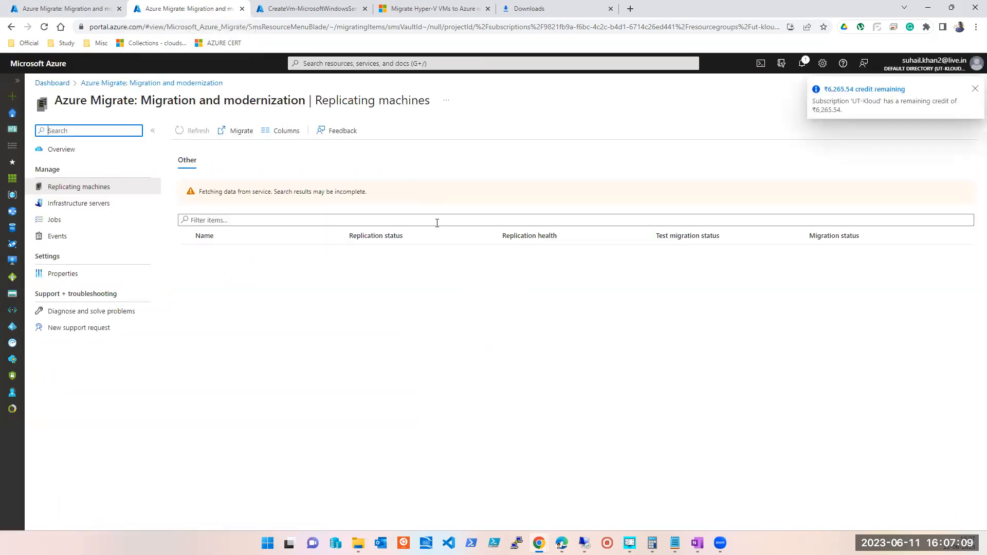
Open the overview of UTK-Server2016-test from the virtual machines list, using the full page width.
{"action": "left_click", "coordinate": [355, 65]}
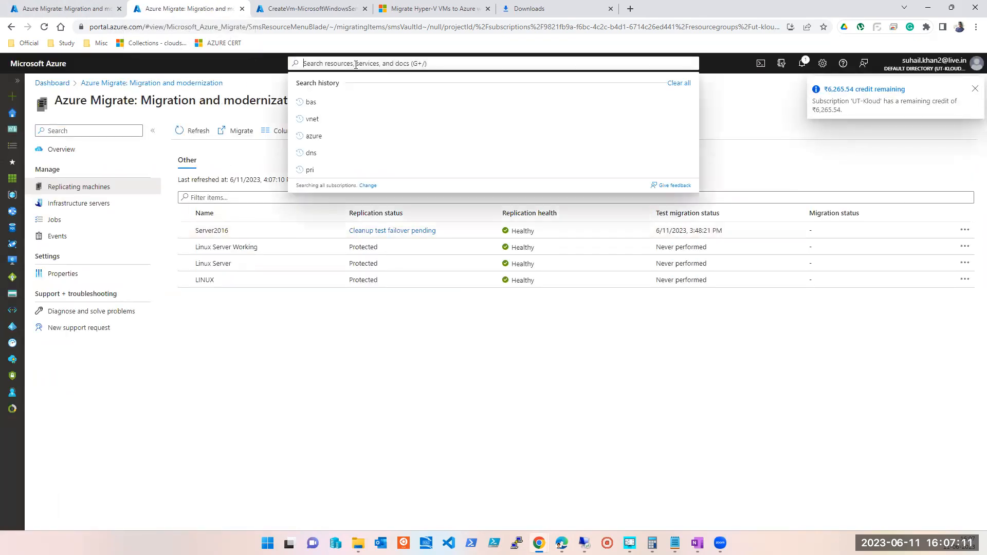
{"action": "left_click", "coordinate": [324, 228]}
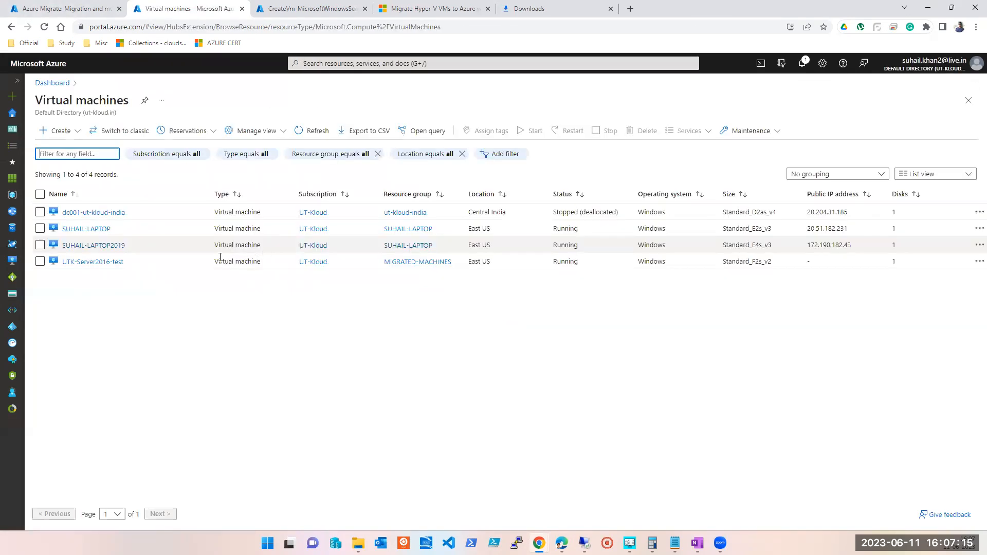
{"action": "left_click", "coordinate": [97, 262]}
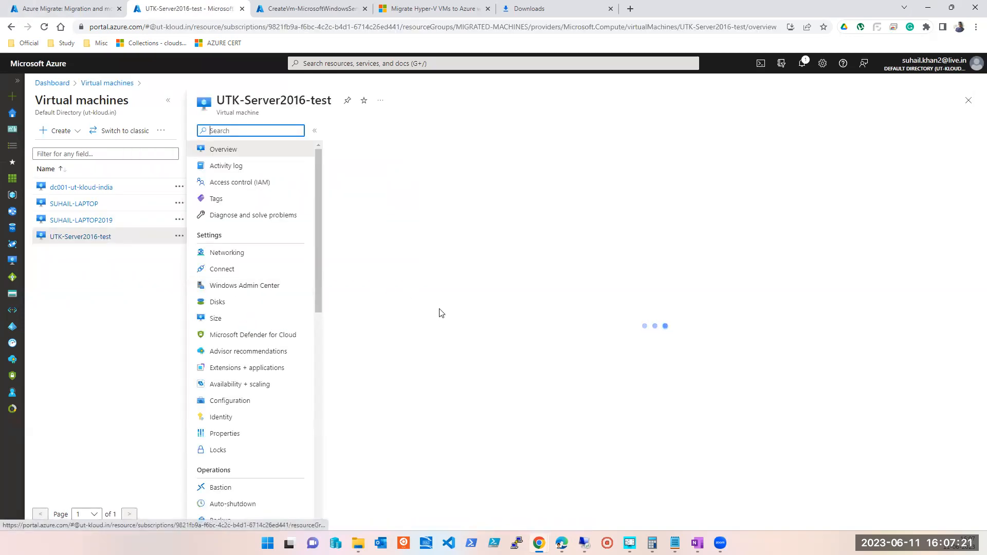
{"action": "left_click", "coordinate": [168, 101]}
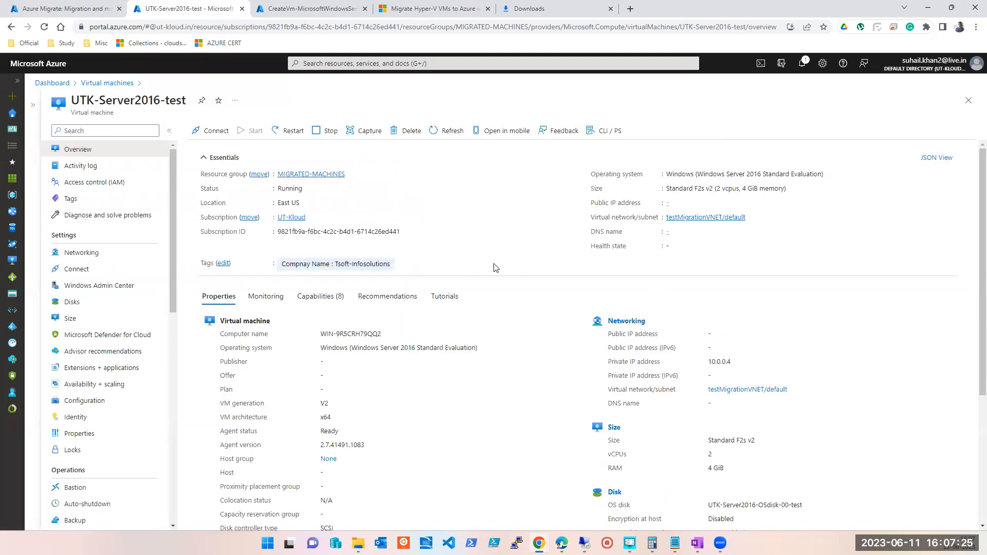
Open the Bastion connection form for UTK-Server2016-test.
{"action": "left_click", "coordinate": [72, 271]}
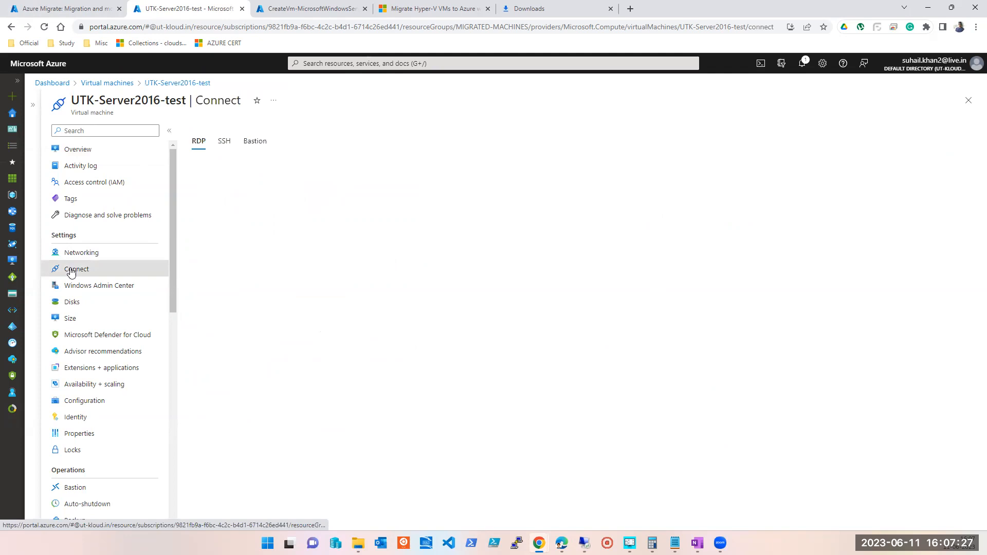
{"action": "left_click", "coordinate": [251, 146]}
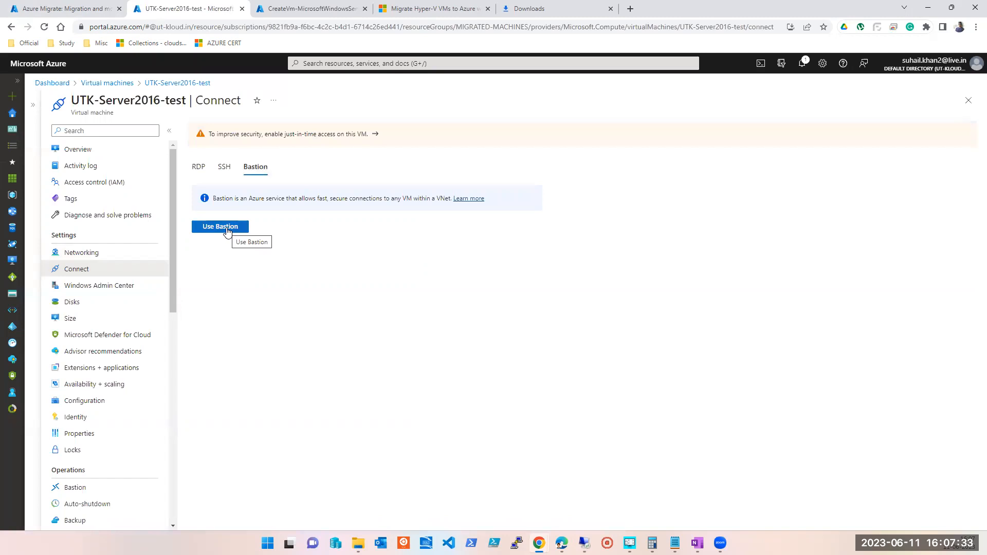
{"action": "left_click", "coordinate": [227, 229]}
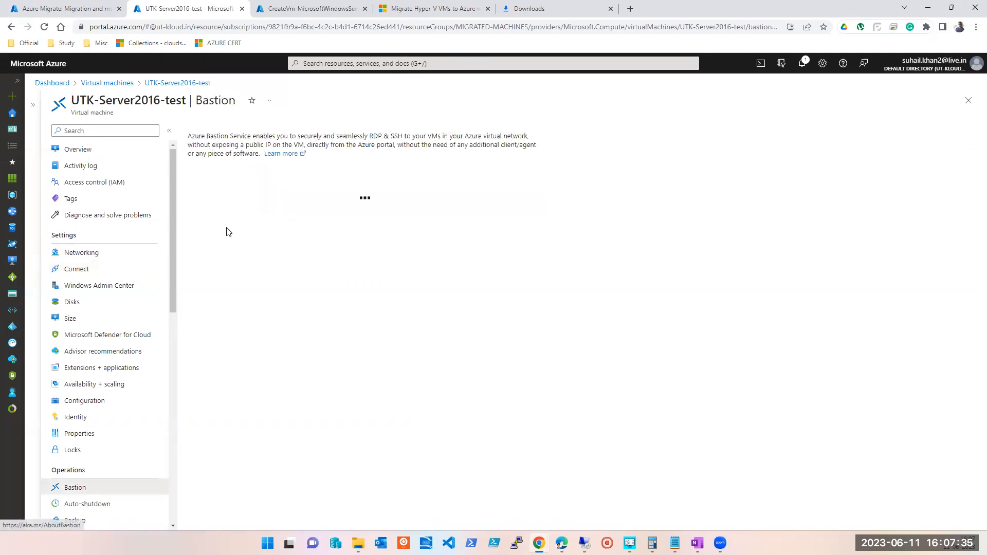
Try to connect through Bastion in a new browser tab as tapout with the account password, allow clipboard access, and close the session.
{"action": "left_click", "coordinate": [387, 241]}
{"action": "left_click", "coordinate": [432, 265]}
{"action": "left_click", "coordinate": [403, 282]}
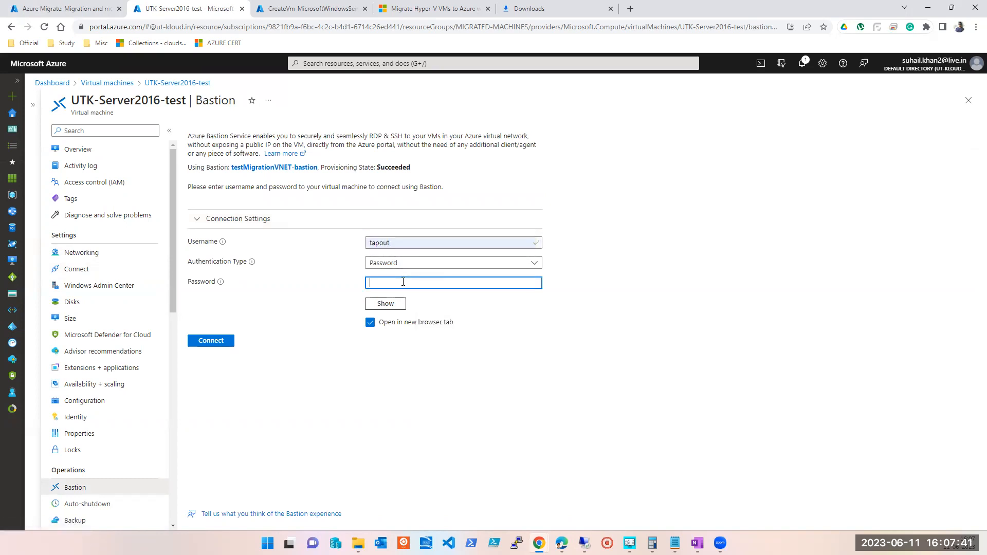
{"action": "type", "text": "•••"}
{"action": "left_click", "coordinate": [211, 341]}
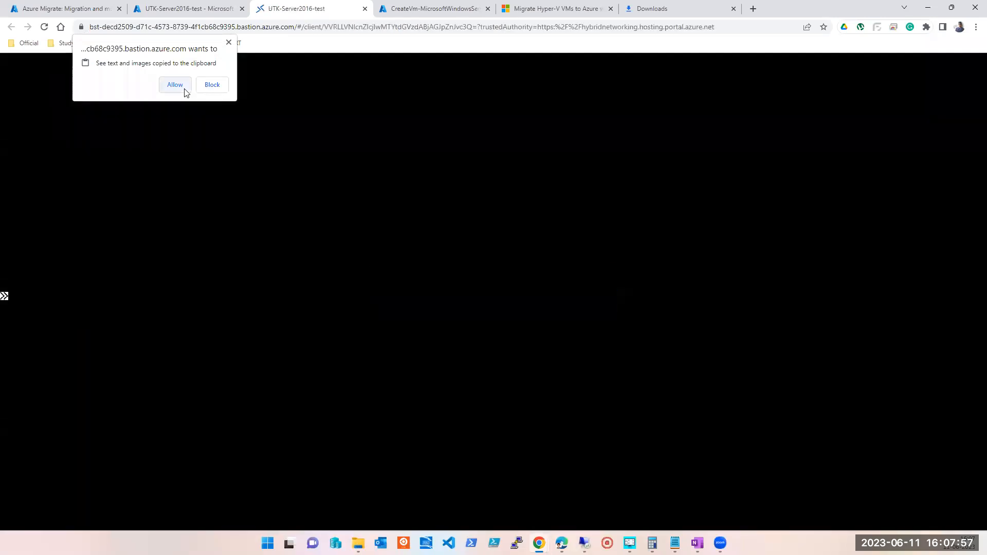
{"action": "left_click", "coordinate": [187, 88]}
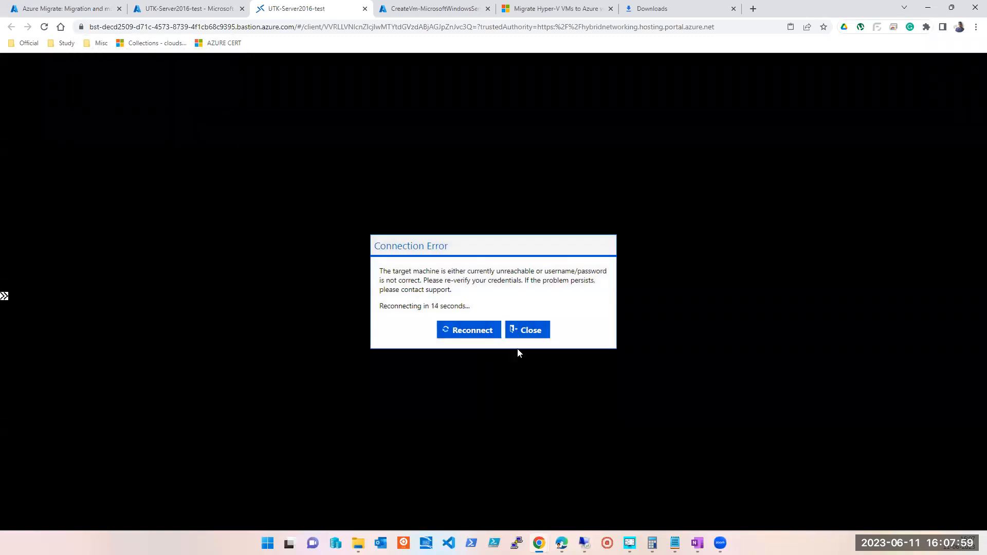
{"action": "left_click", "coordinate": [488, 333]}
{"action": "left_click", "coordinate": [532, 334]}
Examine the Bastion form's authentication types and the keyboard language under the connection settings.
{"action": "left_click", "coordinate": [430, 283]}
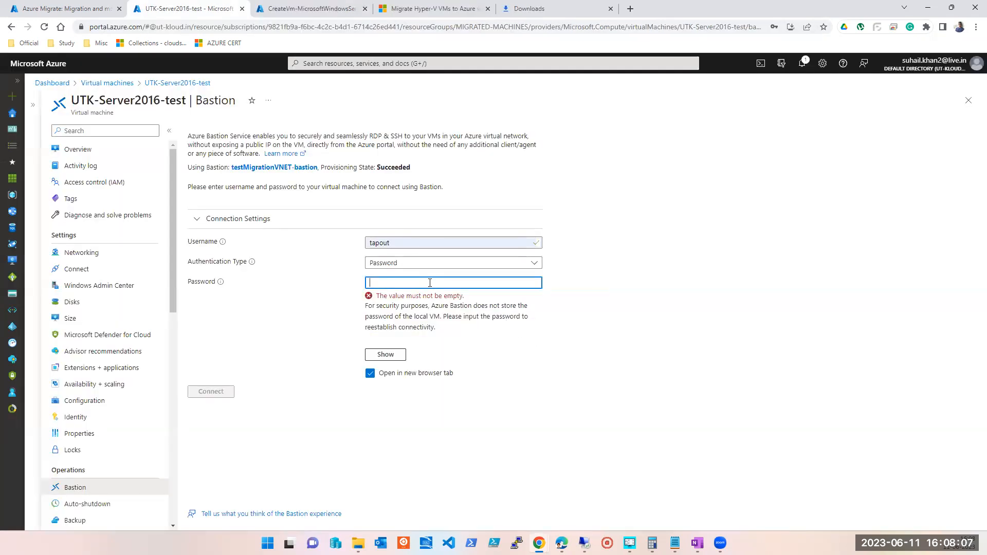
{"action": "left_click", "coordinate": [420, 263]}
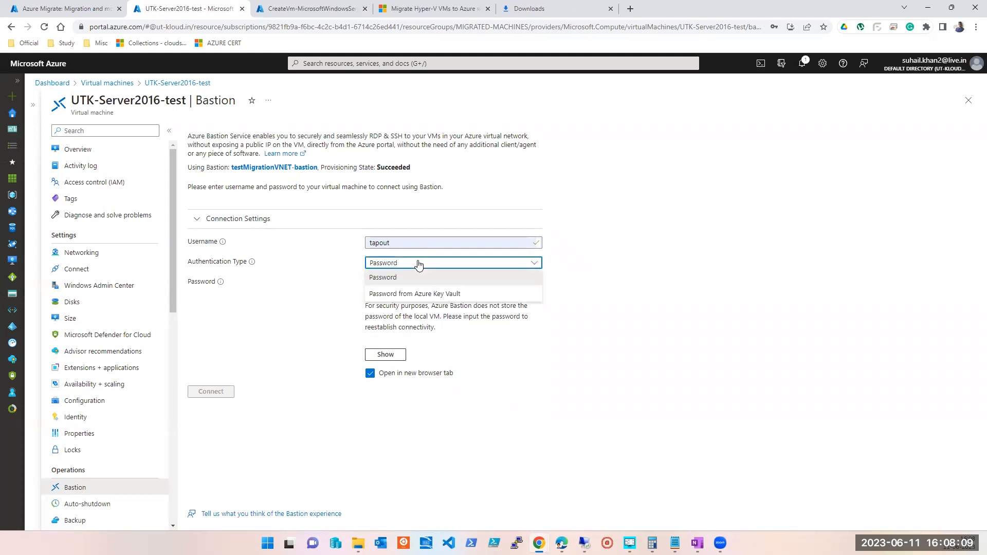
{"action": "left_click", "coordinate": [420, 263]}
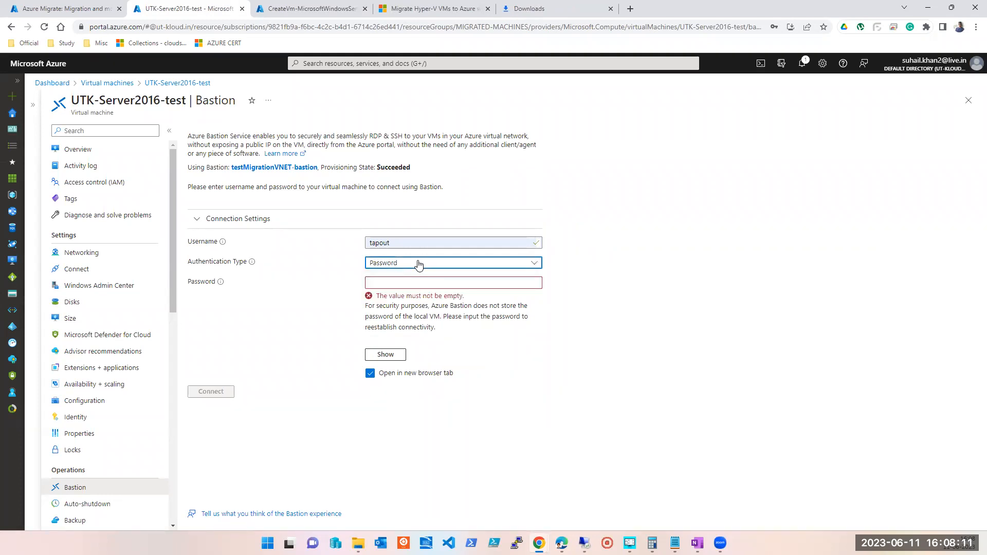
{"action": "left_click", "coordinate": [191, 223]}
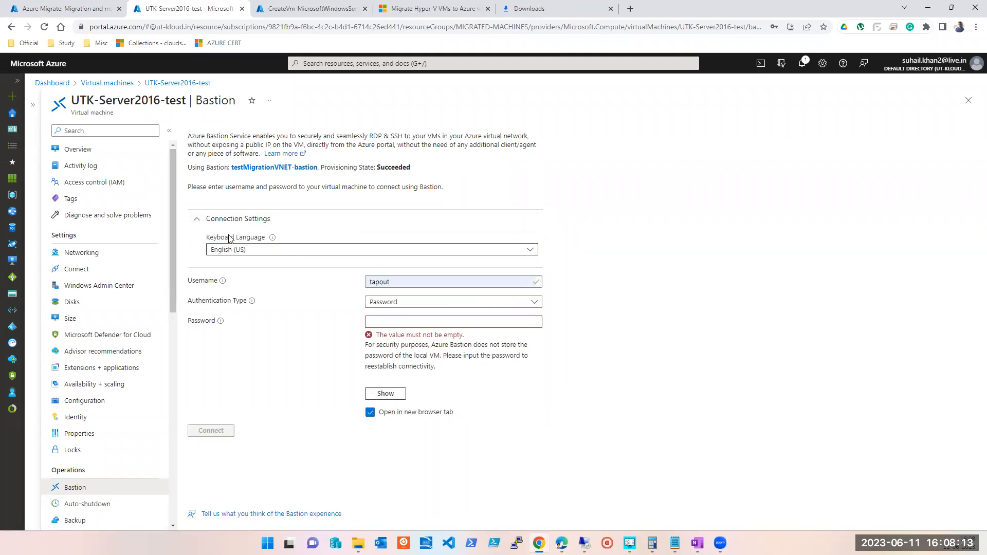
{"action": "left_click", "coordinate": [198, 220]}
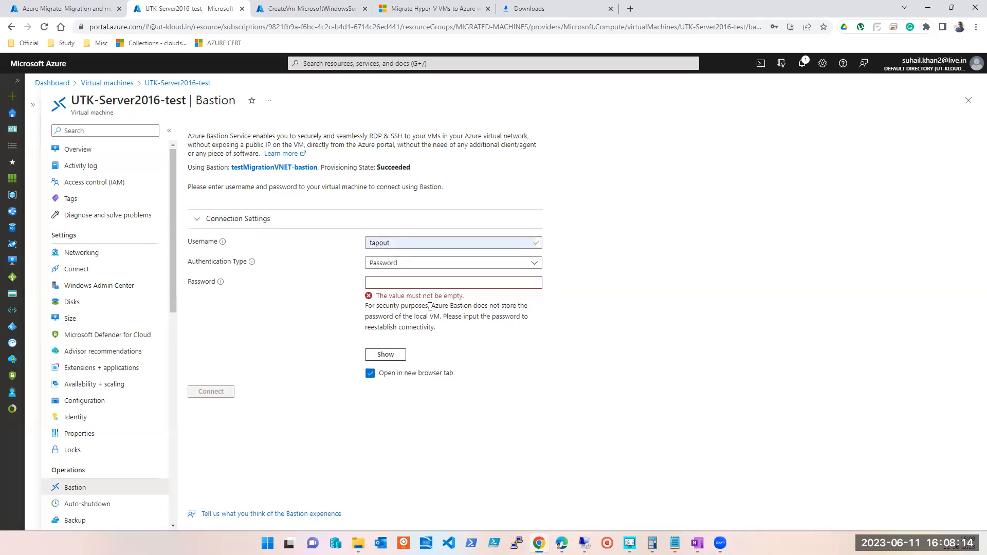
Set the Bastion username to administrator, enter the account password, try to connect and reconnect, and close the session.
{"action": "double_click", "coordinate": [412, 246]}
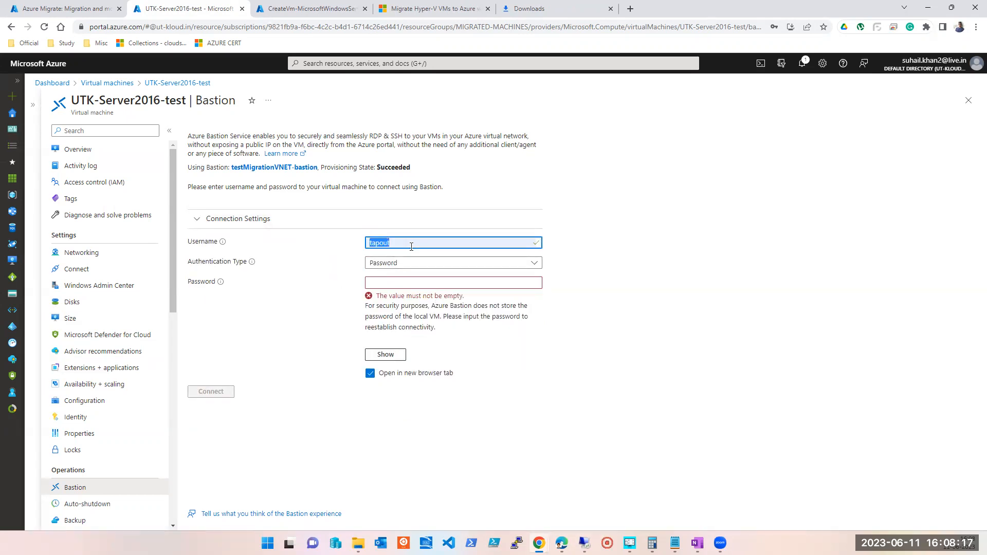
{"action": "type", "text": "administrator"}
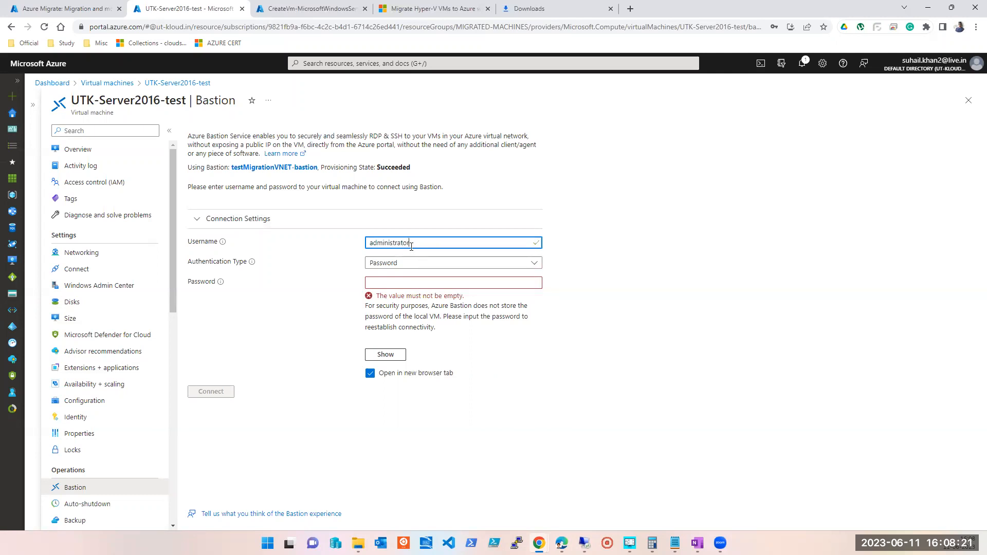
{"action": "key", "text": "Tab"}
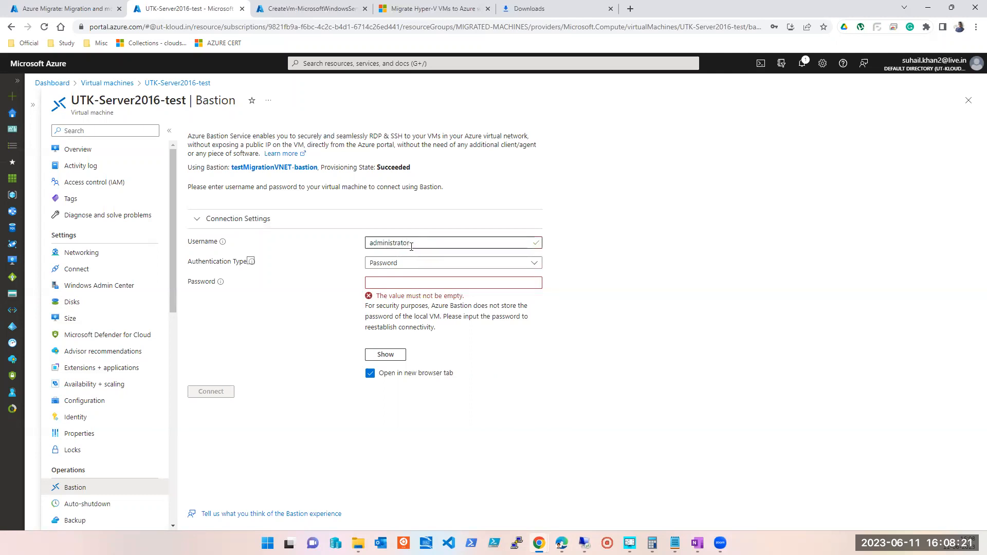
{"action": "key", "text": "Tab"}
{"action": "key", "text": "Tab"}
{"action": "key", "text": "Tab"}
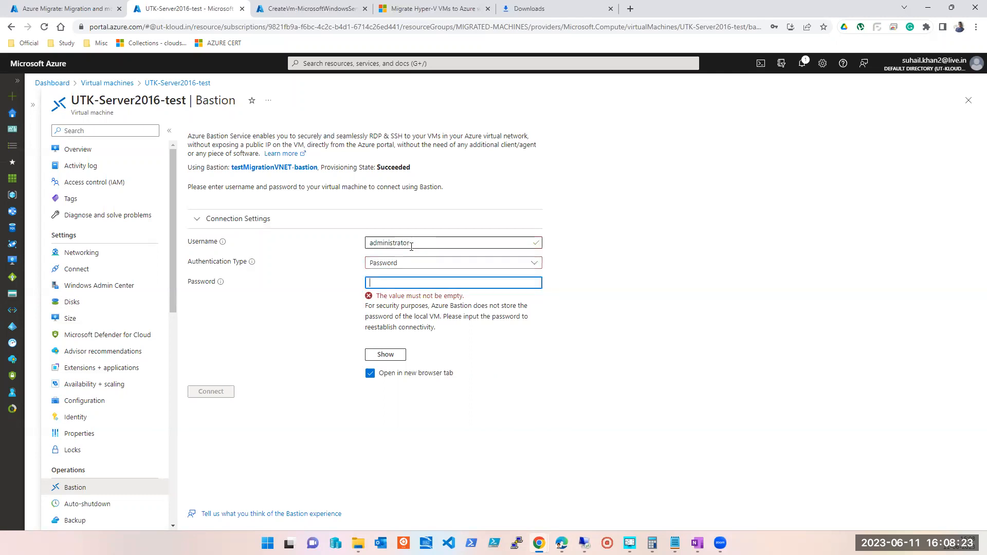
{"action": "type", "text": "•••"}
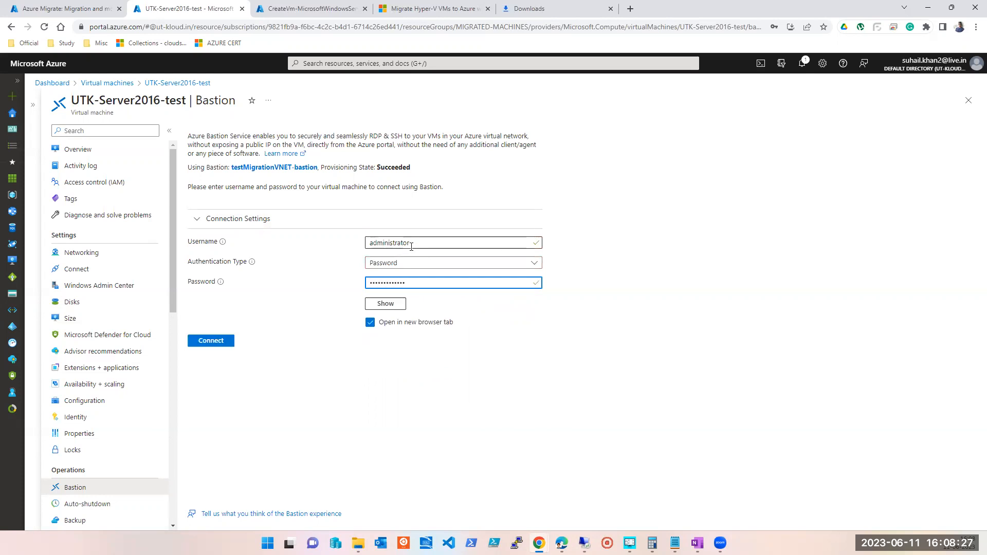
{"action": "left_click", "coordinate": [221, 345]}
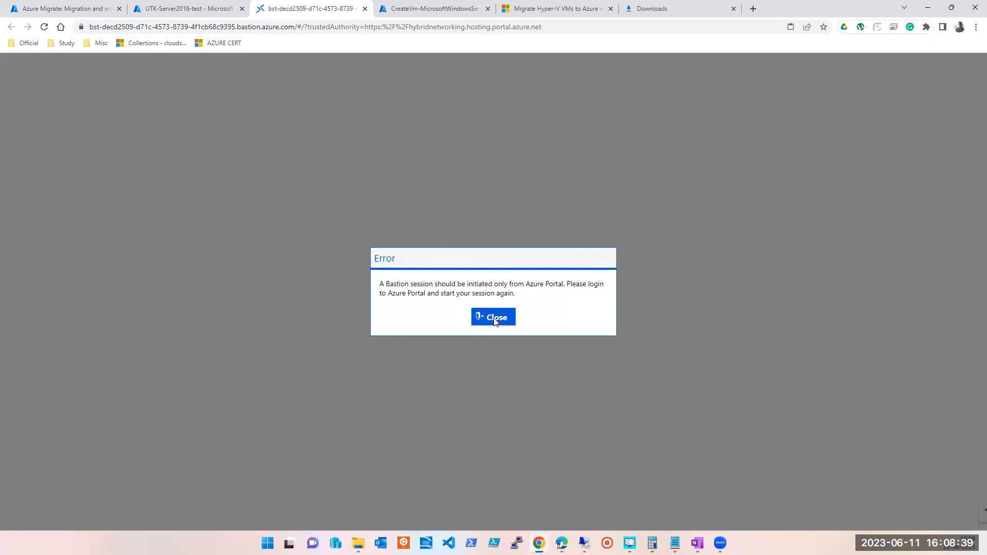
{"action": "left_click", "coordinate": [494, 320]}
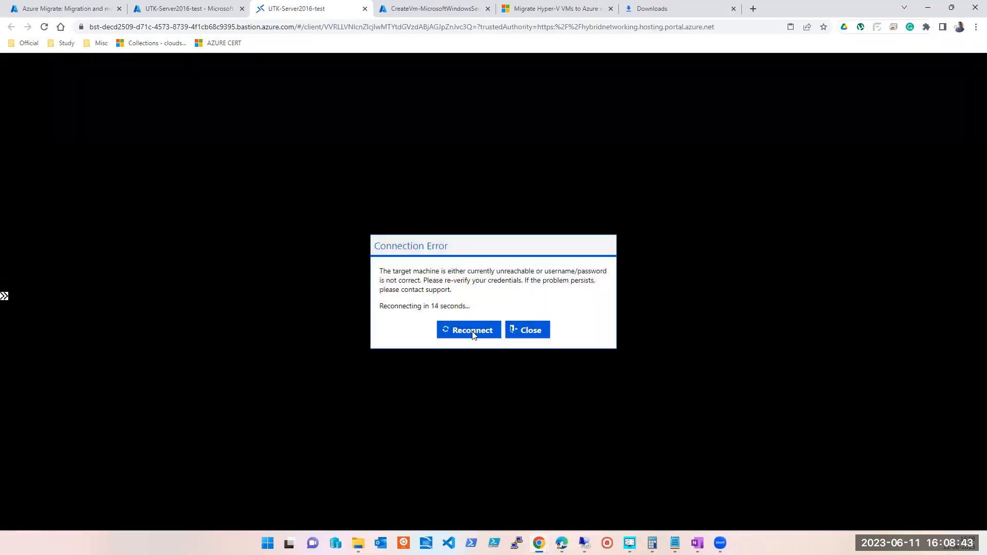
{"action": "left_click", "coordinate": [472, 332]}
{"action": "left_click", "coordinate": [533, 330]}
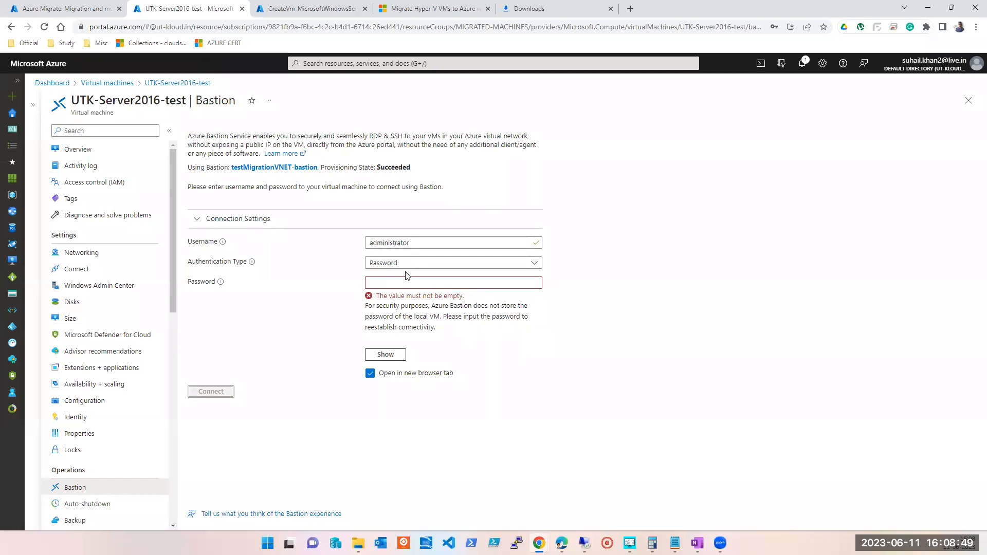
Re-enter the administrator account password, try the Bastion connection to UTK-Server2016-test again, and close the session.
{"action": "left_click", "coordinate": [395, 283]}
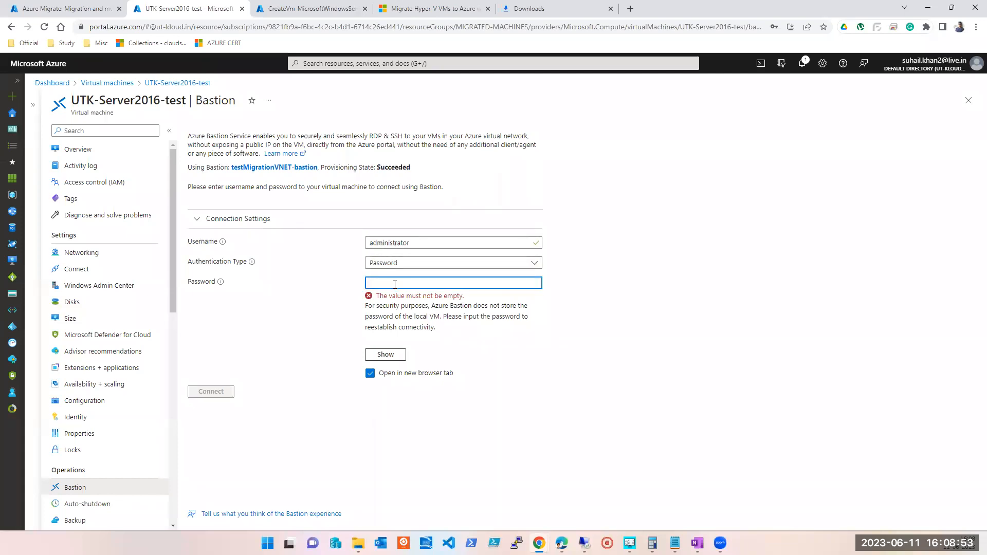
{"action": "type", "text": "••"}
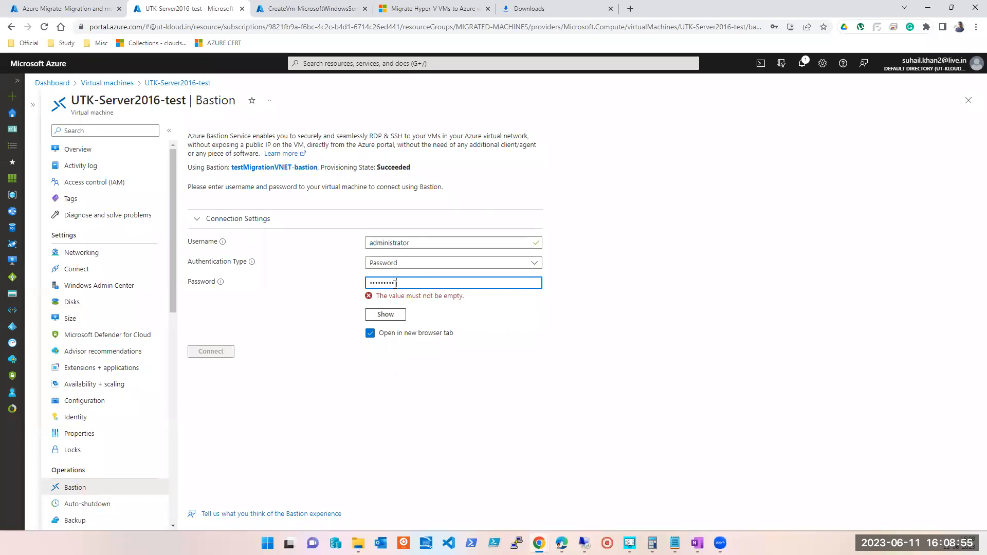
{"action": "left_click", "coordinate": [214, 342]}
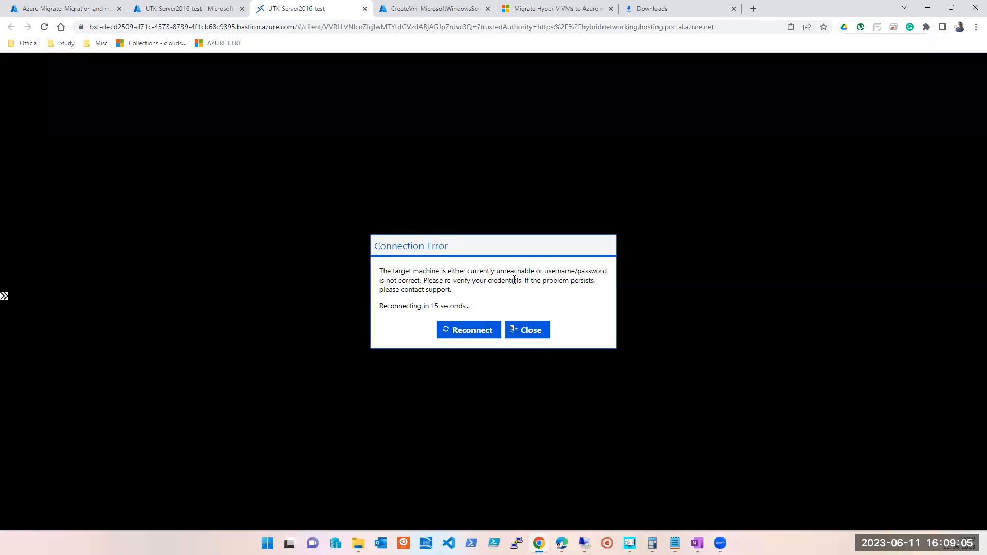
{"action": "left_click", "coordinate": [540, 335]}
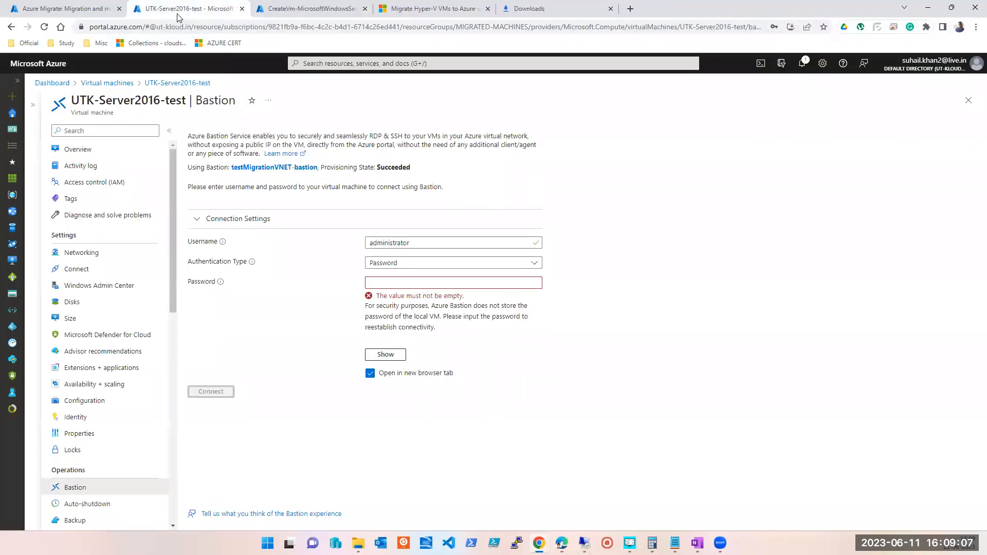
Copy the jumpserver VM's public IP address and start a new Remote Desktop connection to it.
{"action": "left_click", "coordinate": [276, 9]}
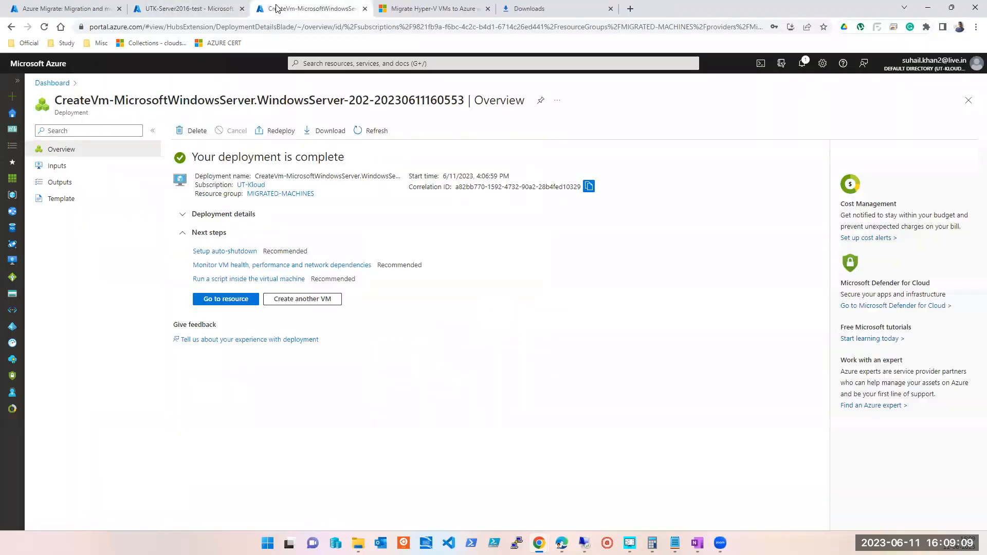
{"action": "left_click", "coordinate": [238, 301]}
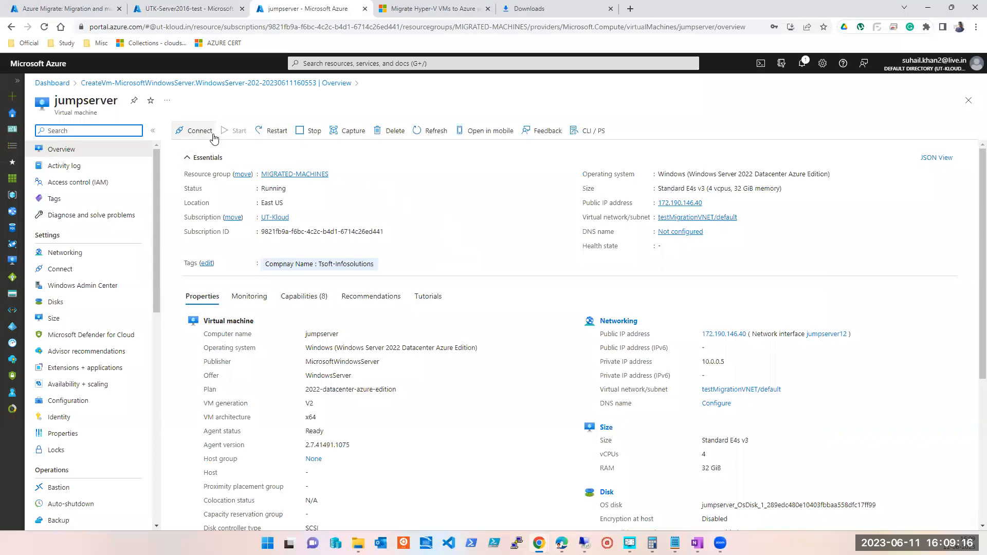
{"action": "left_click", "coordinate": [709, 204]}
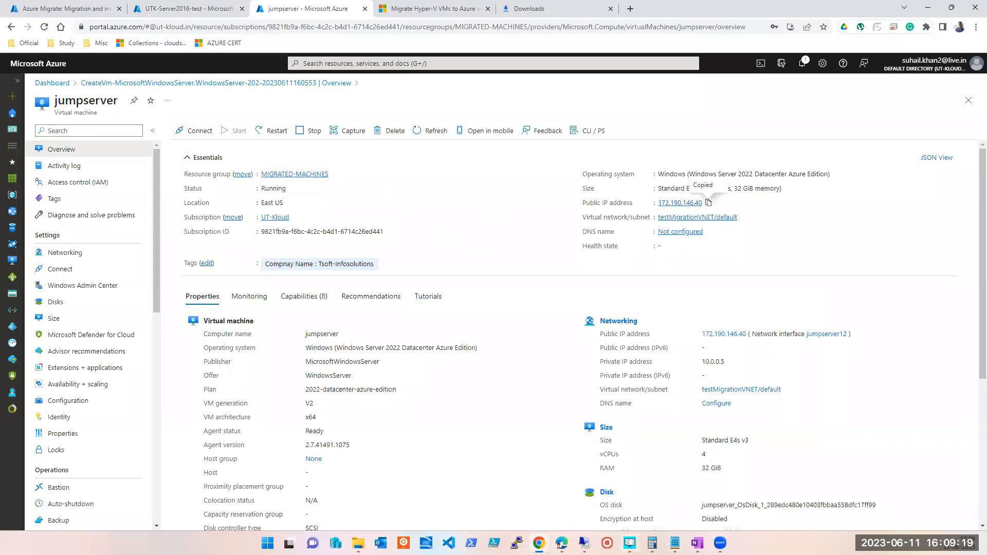
{"action": "left_click", "coordinate": [585, 543]}
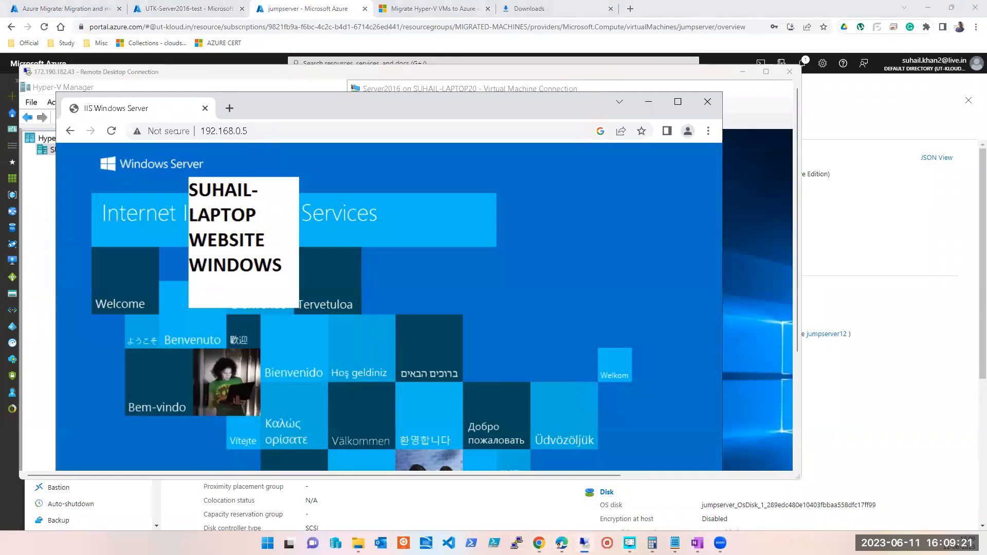
{"action": "left_click", "coordinate": [585, 543]}
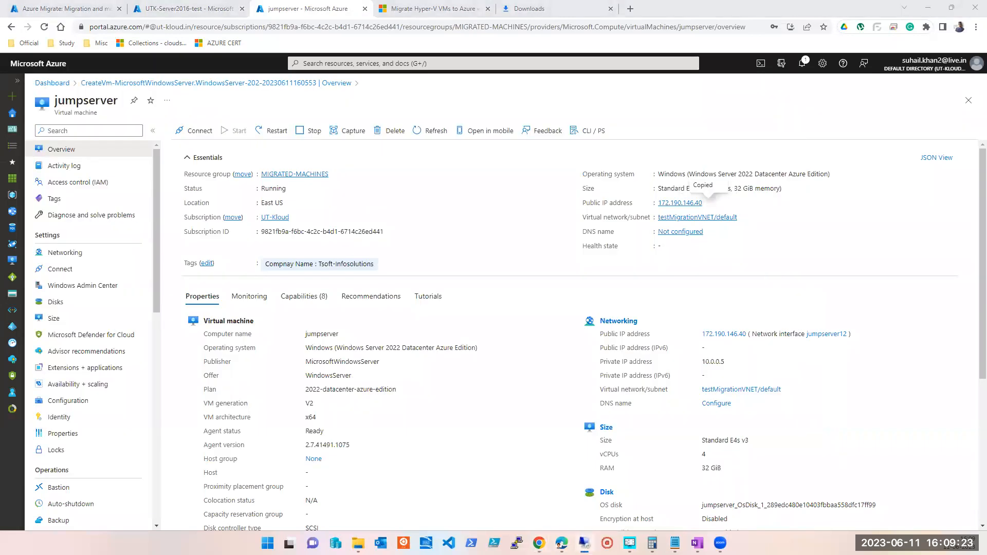
{"action": "right_click", "coordinate": [585, 543]}
{"action": "left_click", "coordinate": [566, 482]}
{"action": "key", "text": "ctrl+v"}
{"action": "left_click", "coordinate": [574, 331]}
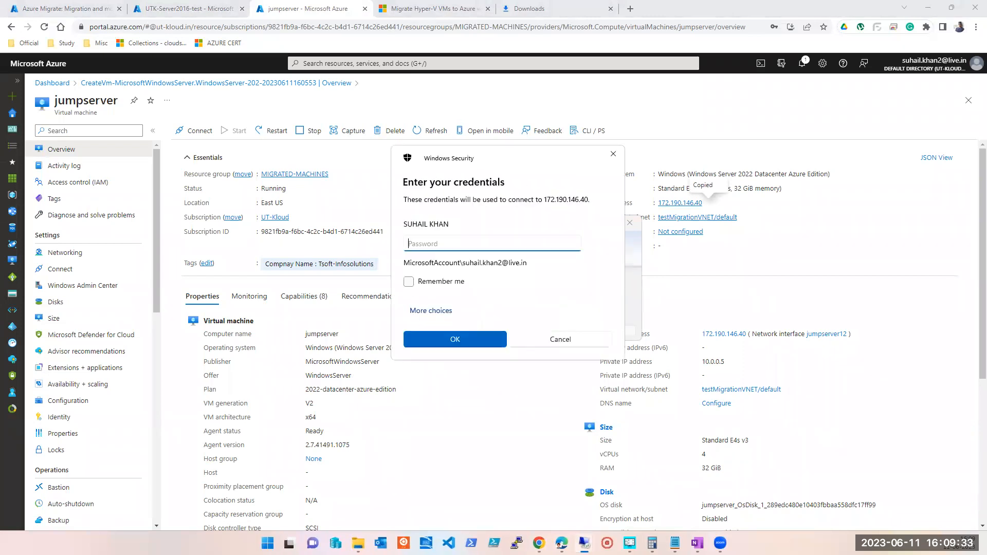
Sign in to the jumpserver with a different account, tapout, enter the account password, remember the credentials, and accept the certificate prompt.
{"action": "left_click", "coordinate": [438, 312]}
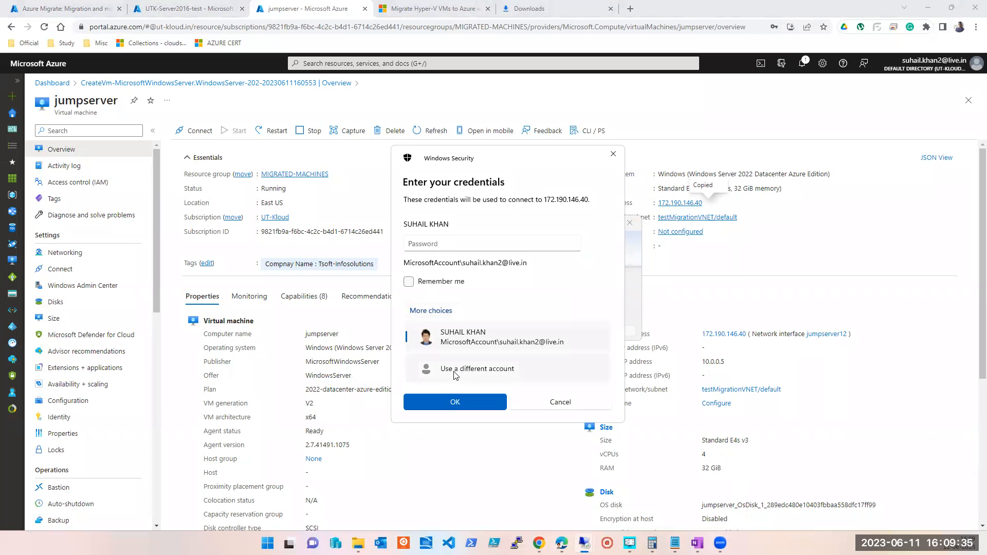
{"action": "left_click", "coordinate": [453, 372]}
{"action": "type", "text": "tapout"}
{"action": "key", "text": "Tab"}
{"action": "type", "text": "•••••••••••••"}
{"action": "key", "text": "Tab"}
{"action": "key", "text": "space"}
{"action": "key", "text": "Return"}
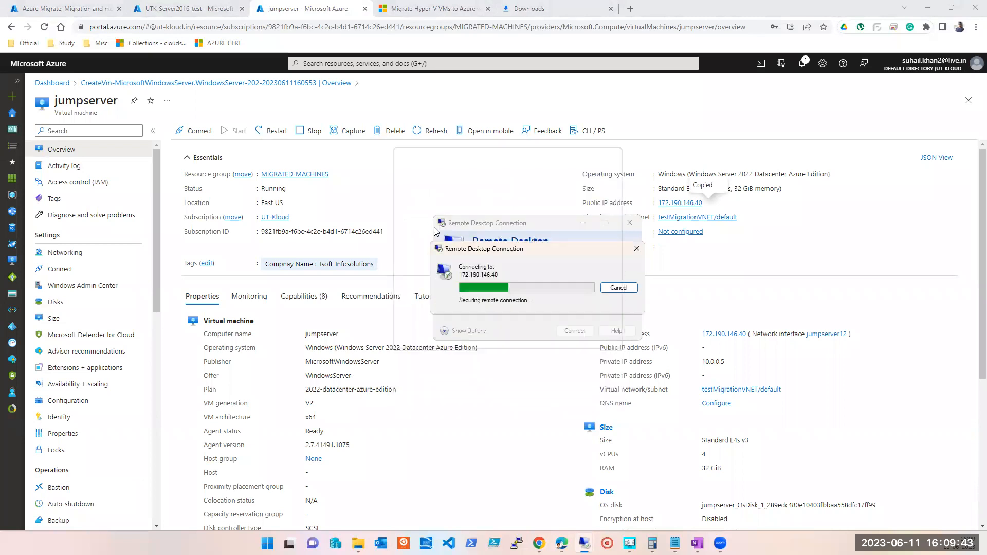
{"action": "left_click", "coordinate": [574, 368]}
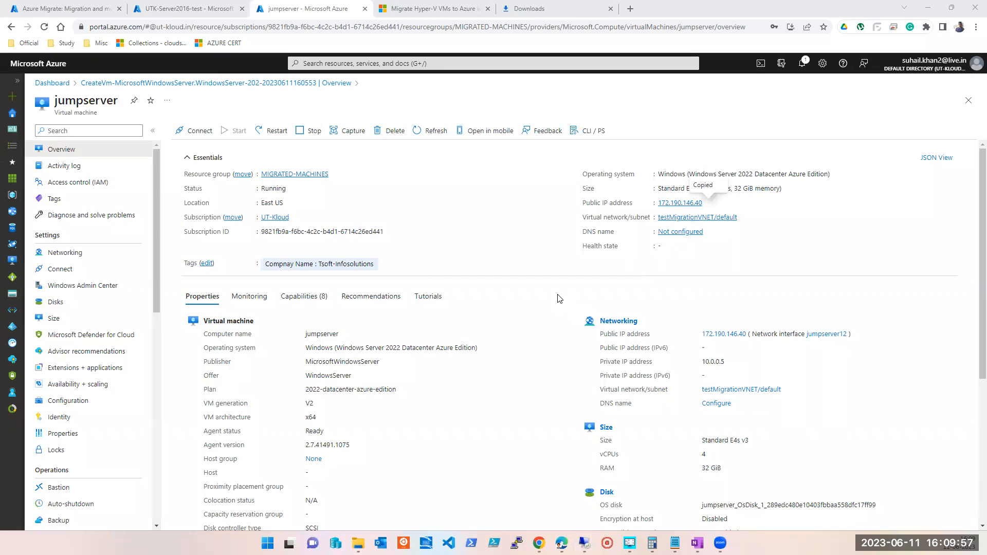
Open the overview of UTK-Server2016-test from the virtual machines list.
{"action": "left_click", "coordinate": [548, 63]}
{"action": "left_click", "coordinate": [321, 226]}
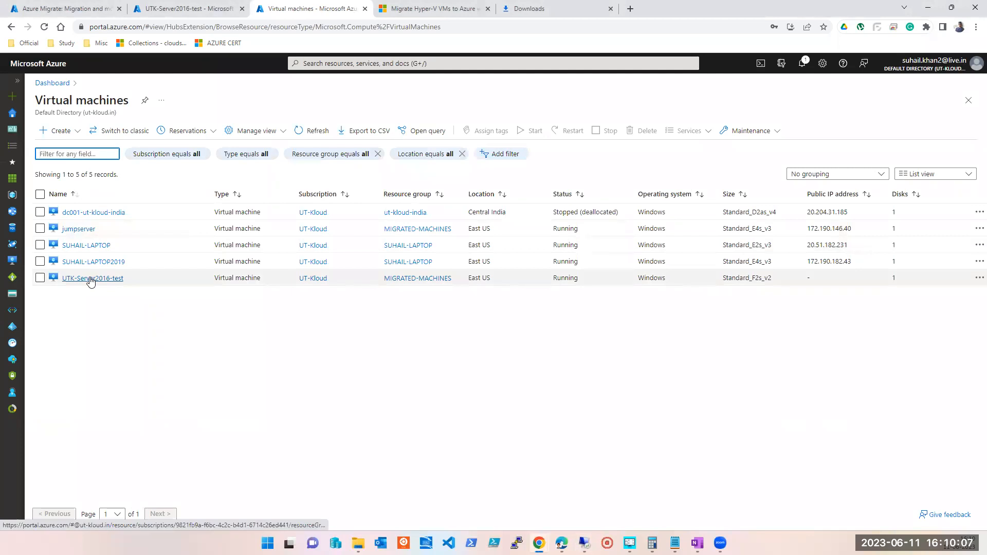
{"action": "left_click", "coordinate": [90, 279]}
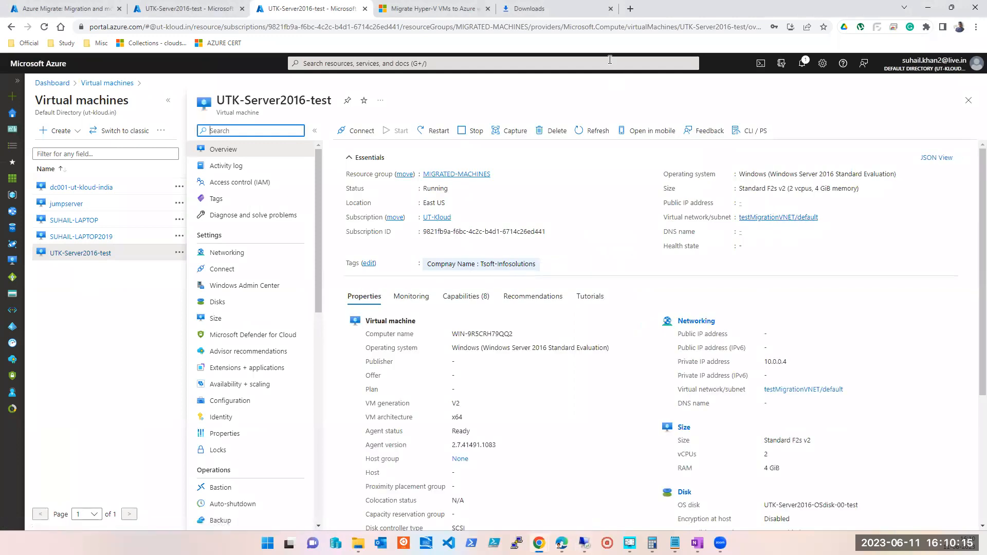
{"action": "left_click", "coordinate": [376, 31]}
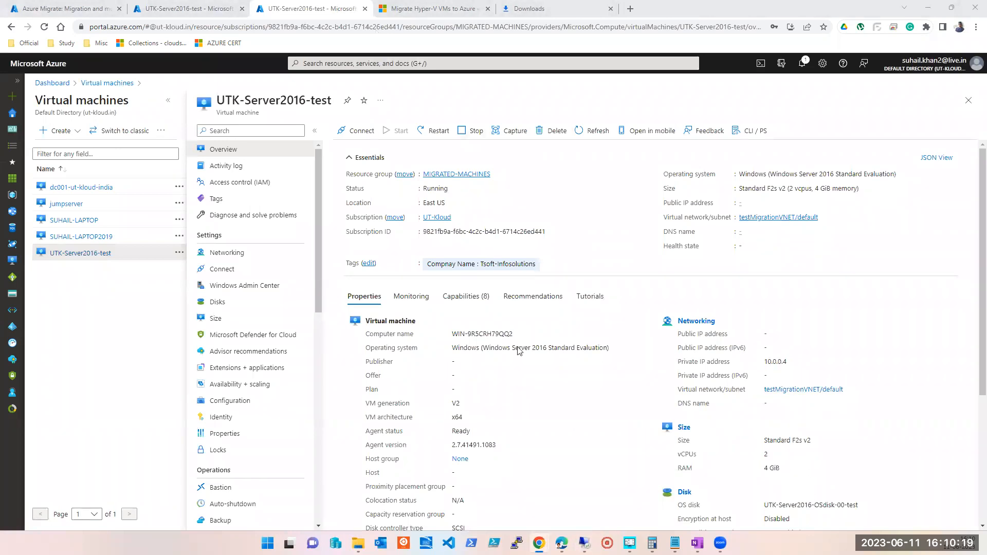
Assign the network security group jumpserver-nsg to the VM's network interface nic-UTK-Server2016-00-test and save it.
{"action": "left_click", "coordinate": [214, 254]}
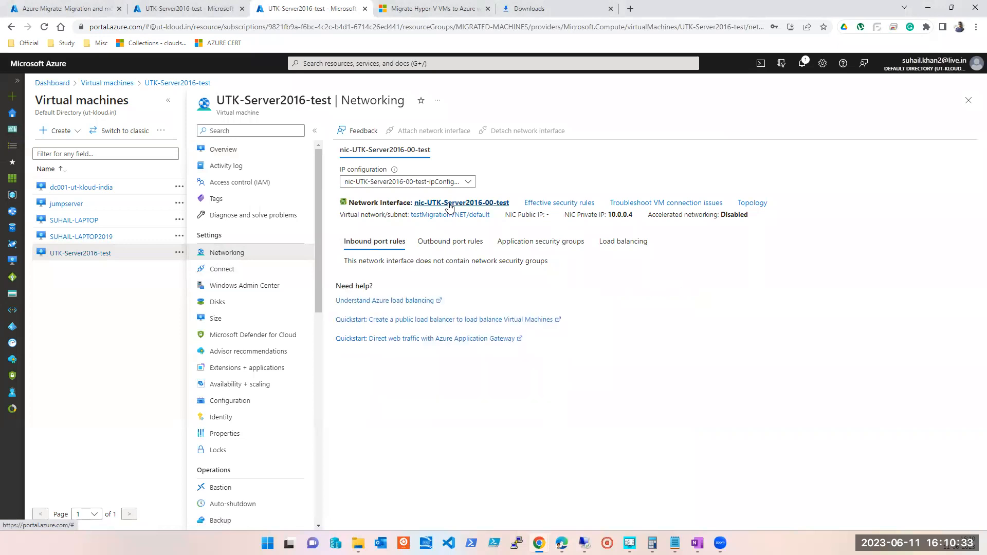
{"action": "left_click", "coordinate": [449, 203]}
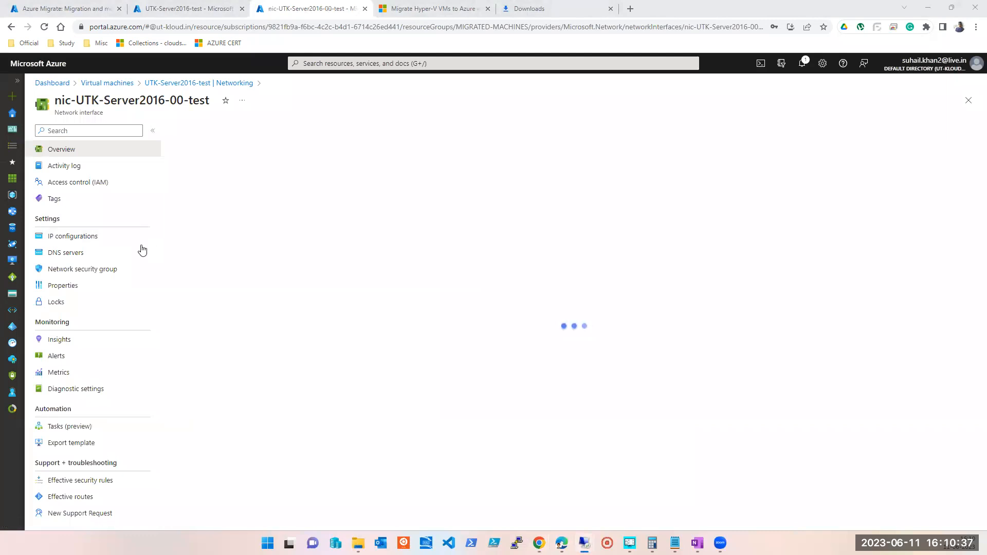
{"action": "left_click", "coordinate": [81, 269]}
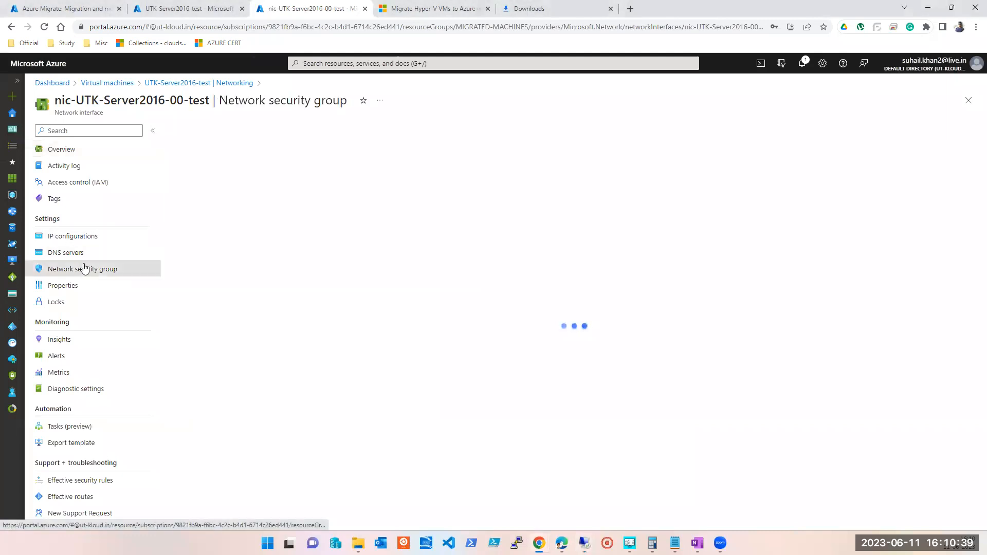
{"action": "left_click", "coordinate": [466, 163]}
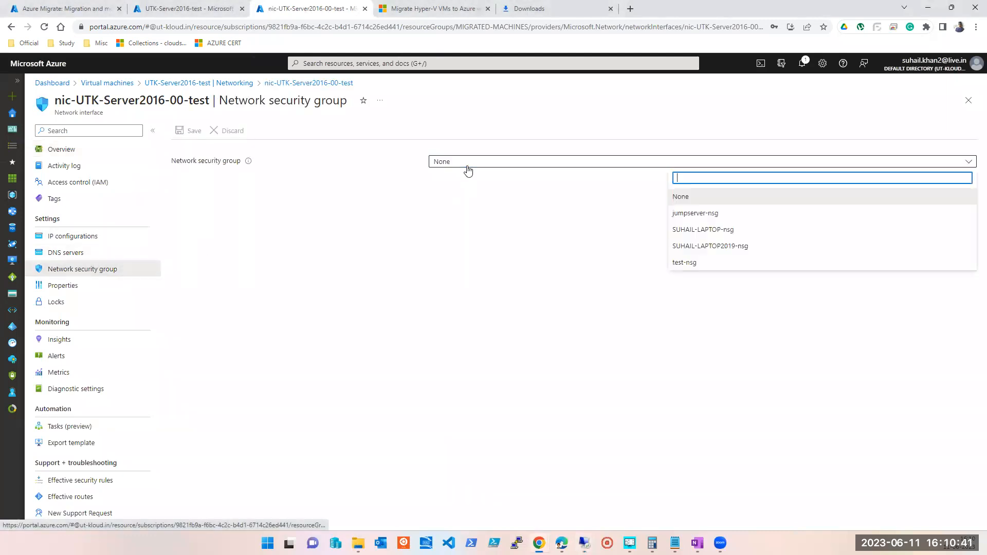
{"action": "left_click", "coordinate": [695, 213]}
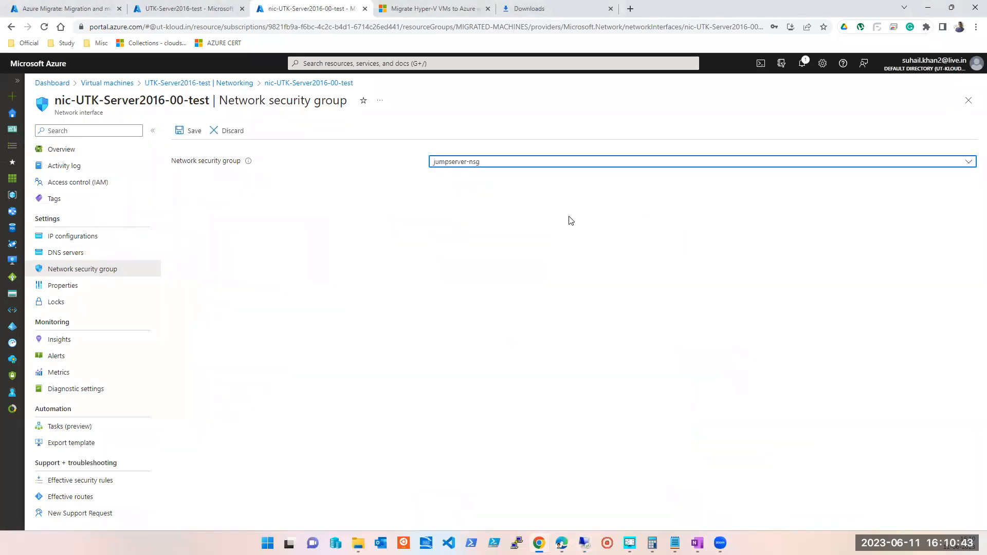
{"action": "left_click", "coordinate": [191, 135]}
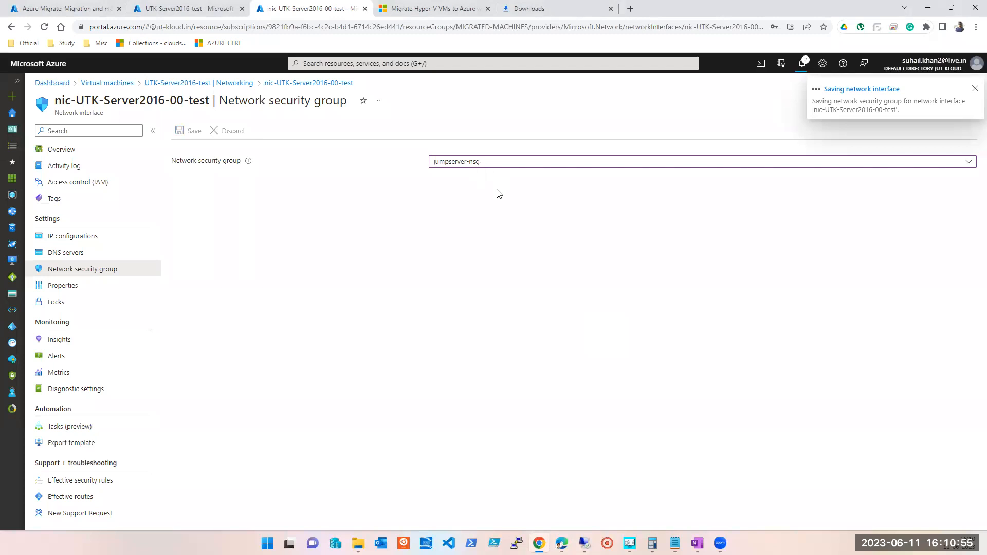
{"action": "key", "text": "alt+Tab"}
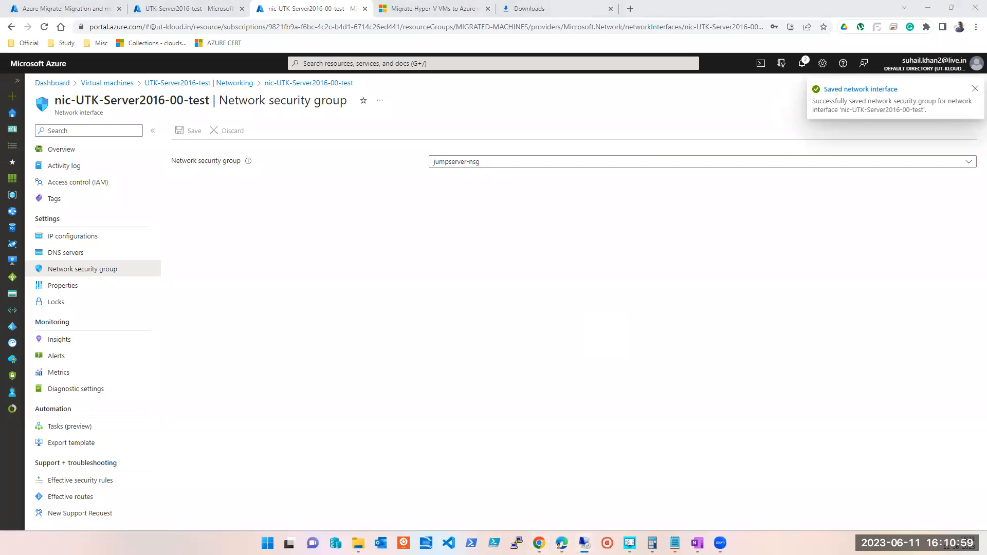
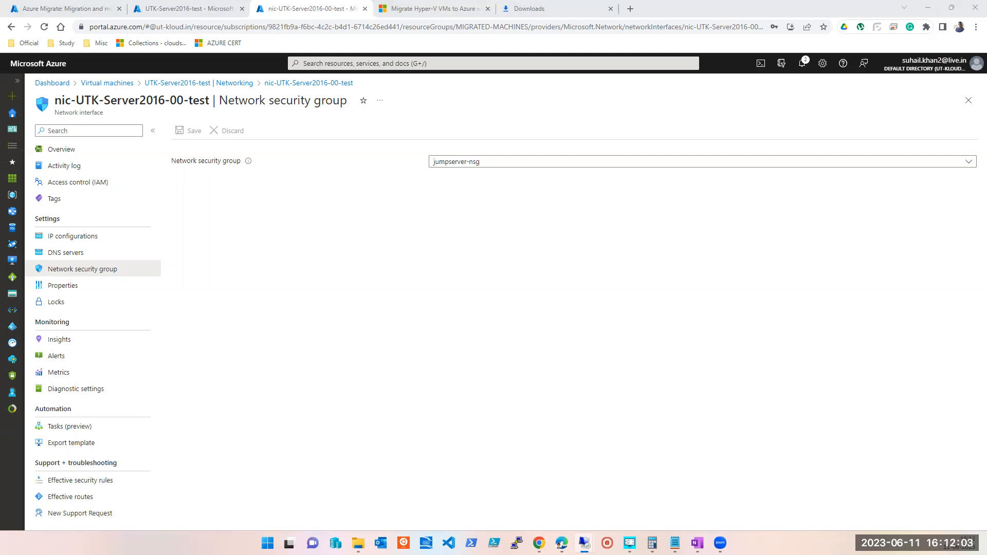
Check the IP configurations and network security group of nic-UTK-Server2016-00-test, and return to the VM's overview.
{"action": "left_click", "coordinate": [970, 106]}
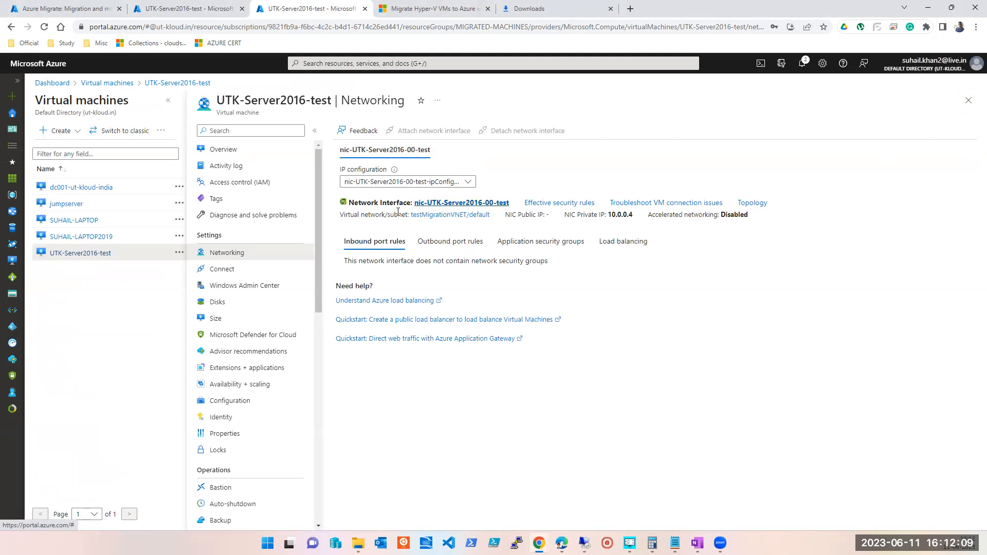
{"action": "left_click", "coordinate": [459, 204]}
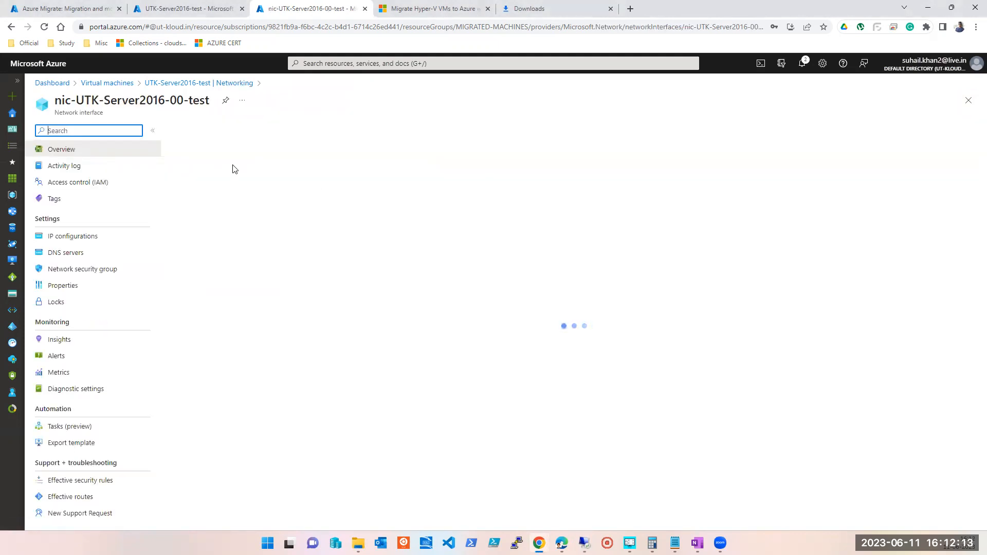
{"action": "left_click", "coordinate": [74, 239]}
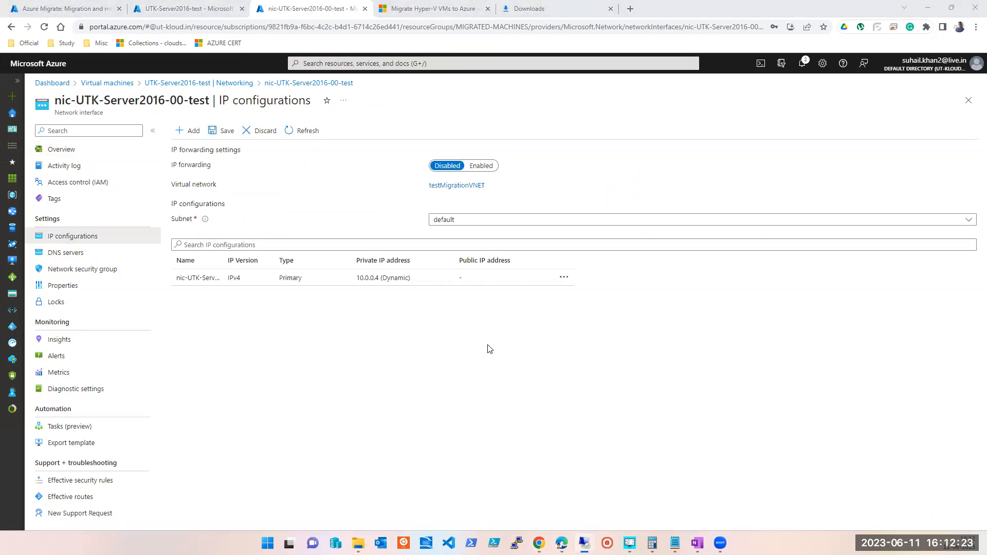
{"action": "left_click", "coordinate": [88, 273]}
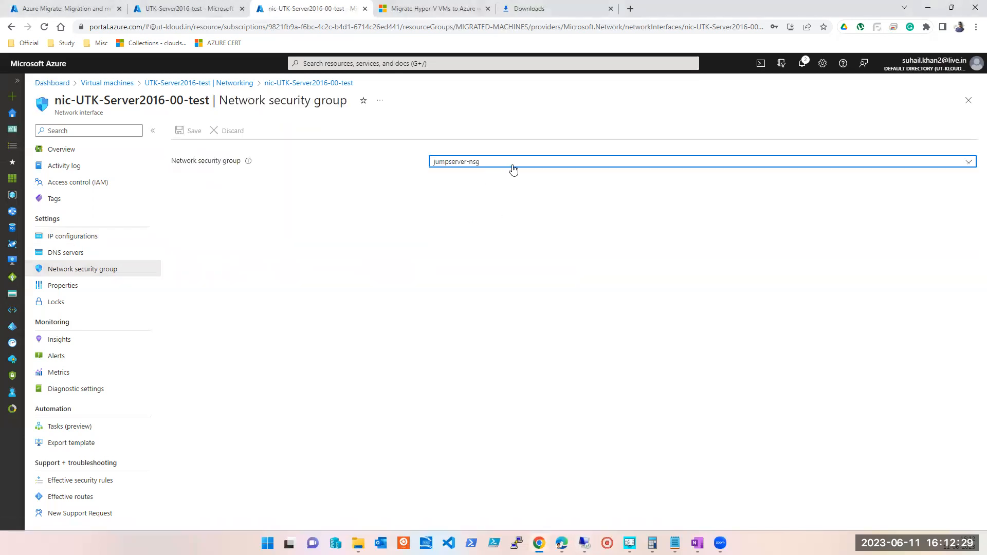
{"action": "left_click", "coordinate": [968, 100]}
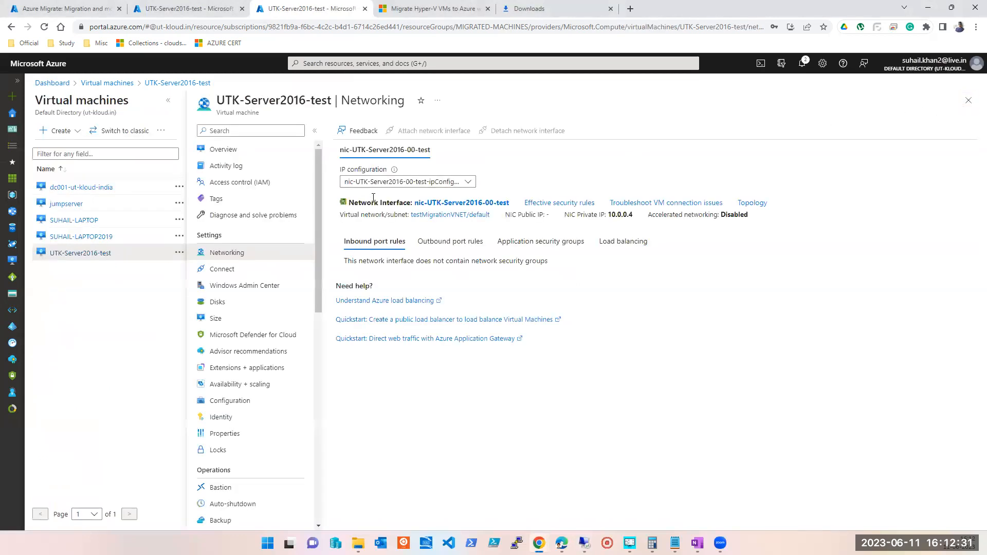
{"action": "left_click", "coordinate": [243, 149]}
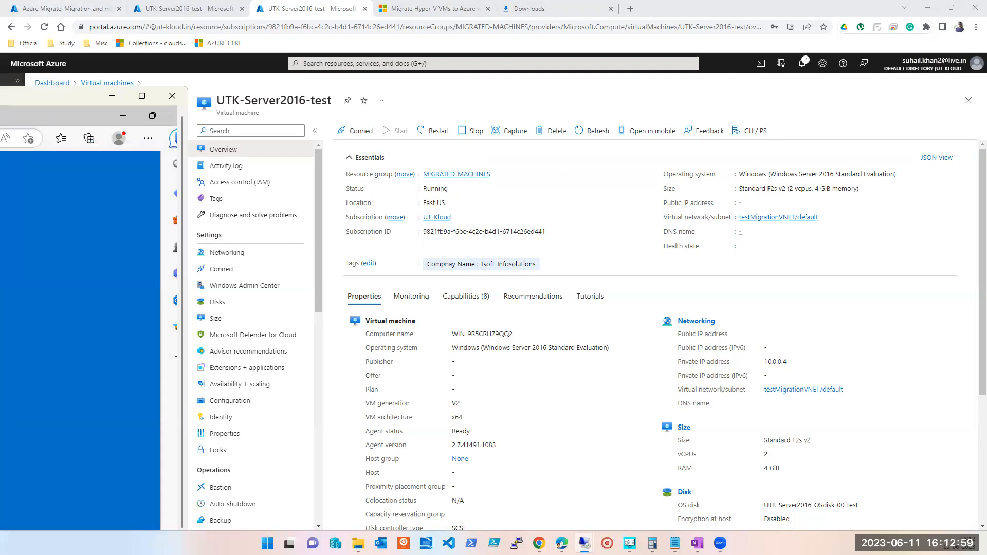
Arrange the jumpserver Remote Desktop session and the 172.190.182.43 session side by side to compare their IIS websites.
{"action": "left_click_drag", "start_coordinate": [57, 95], "coordinate": [612, 100]}
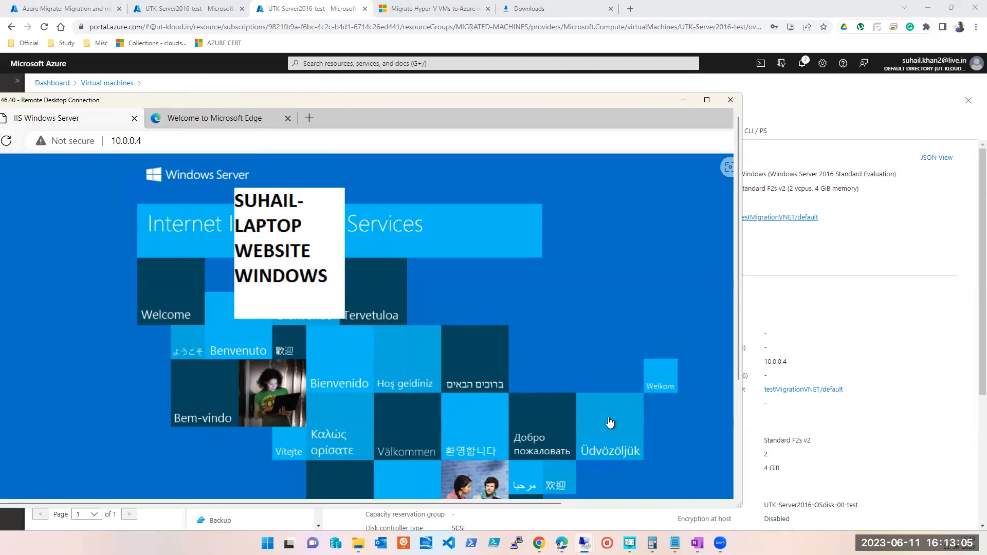
{"action": "mouse_move", "coordinate": [584, 543]}
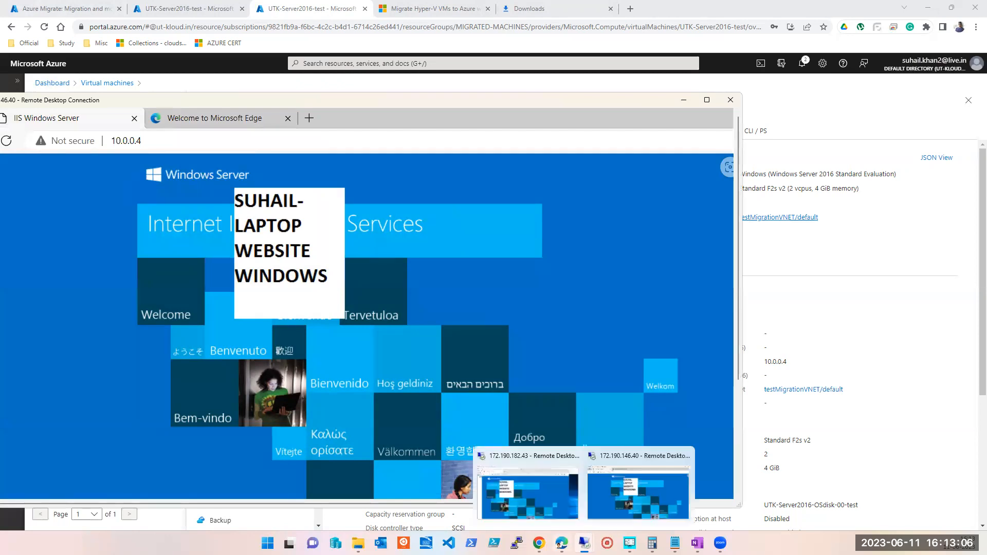
{"action": "left_click", "coordinate": [613, 498]}
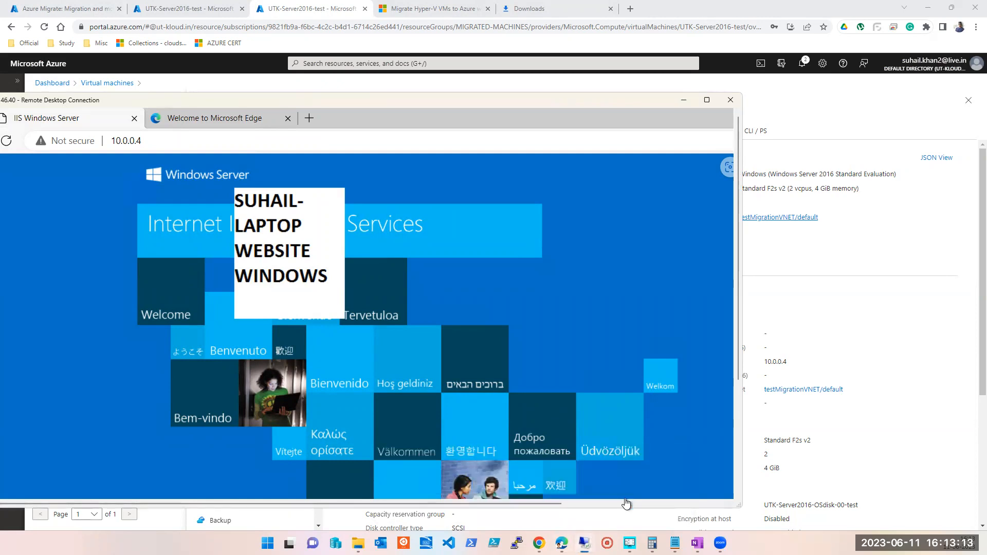
{"action": "key", "text": "super+Left"}
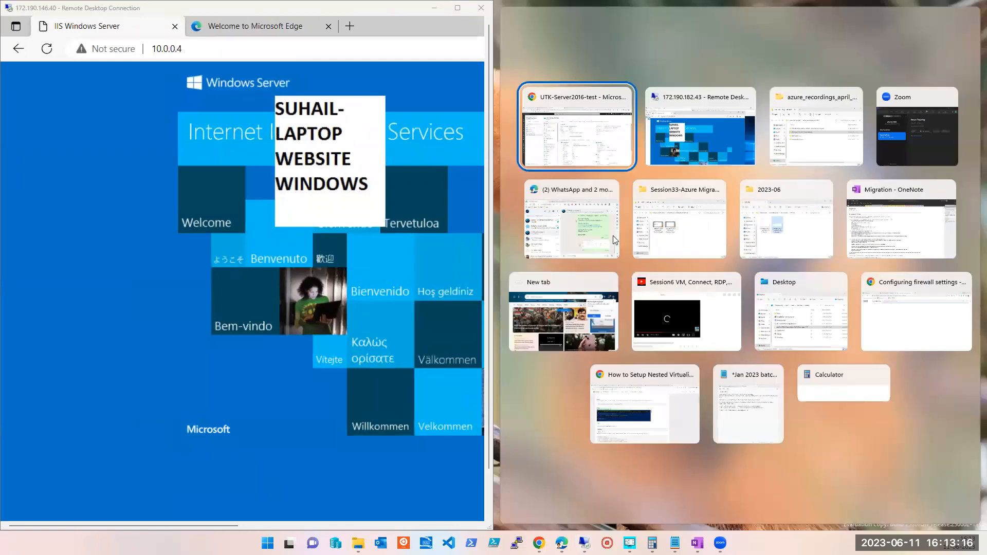
{"action": "left_click", "coordinate": [706, 136]}
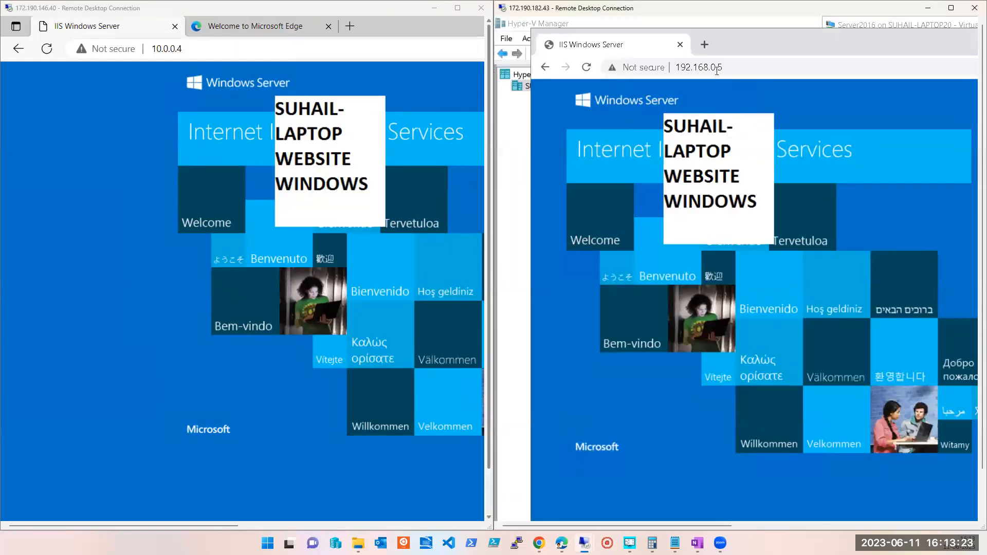
Compare the website addresses in the two sessions and copy the address 10.0.0.4 from the jumpserver's browser.
{"action": "left_click", "coordinate": [694, 68]}
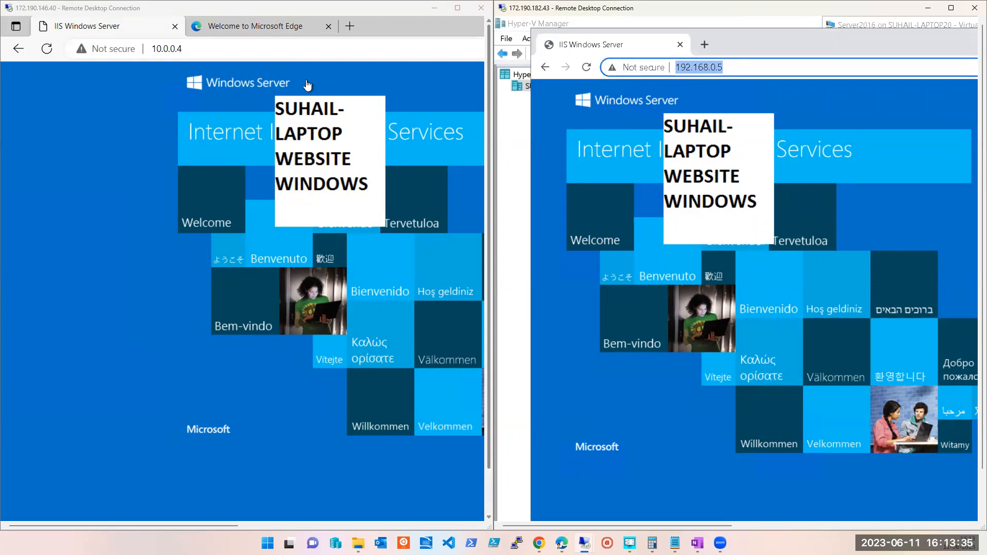
{"action": "left_click", "coordinate": [180, 51]}
{"action": "key", "text": "ctrl+c"}
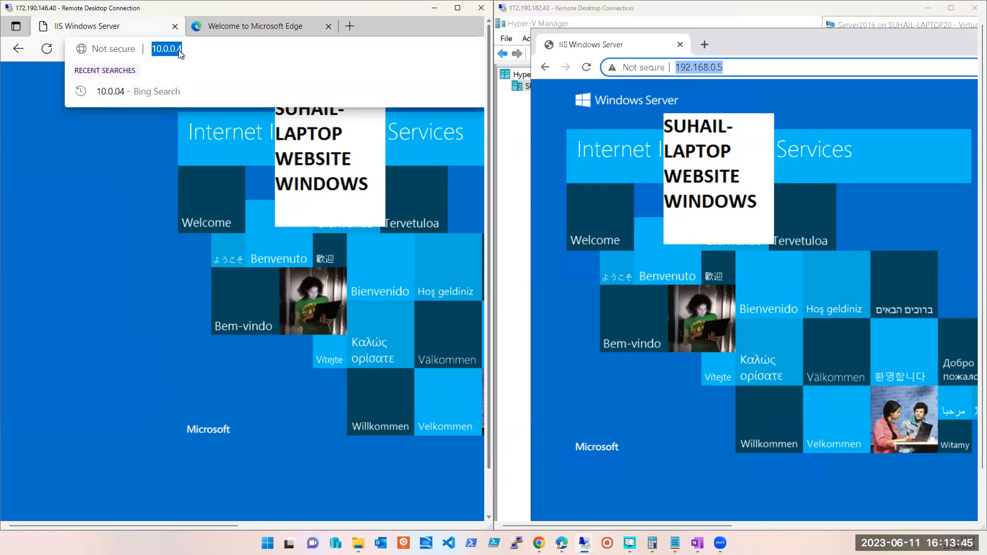
Minimize the browser in the jumpserver session to reach its desktop.
{"action": "double_click", "coordinate": [400, 29]}
{"action": "left_click_drag", "start_coordinate": [338, 44], "coordinate": [336, 45]}
{"action": "left_click_drag", "start_coordinate": [466, 45], "coordinate": [345, 58]}
{"action": "left_click", "coordinate": [420, 55]}
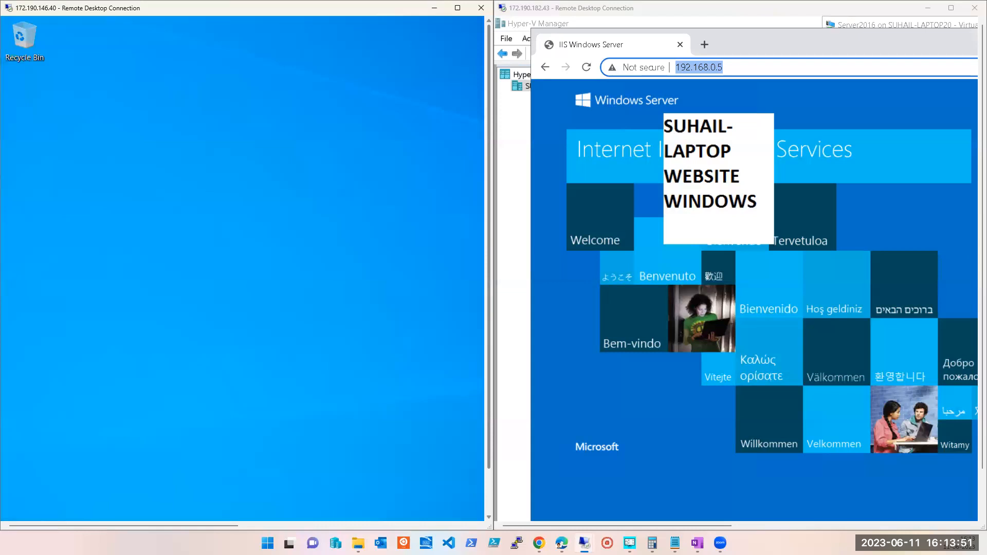
Launch Remote Desktop Connection on the jumpserver through the Run dialog.
{"action": "left_click_drag", "start_coordinate": [488, 396], "coordinate": [489, 476]}
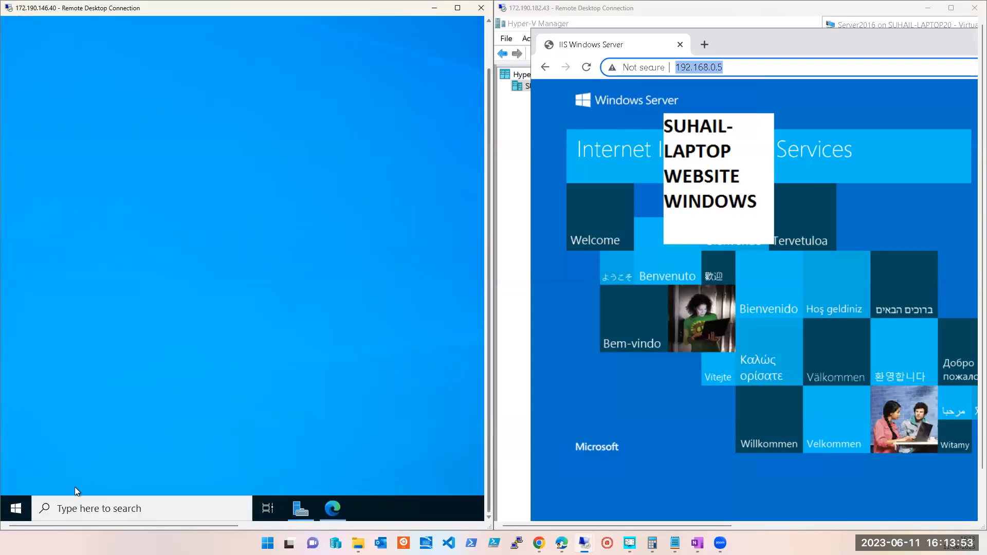
{"action": "right_click", "coordinate": [16, 508]}
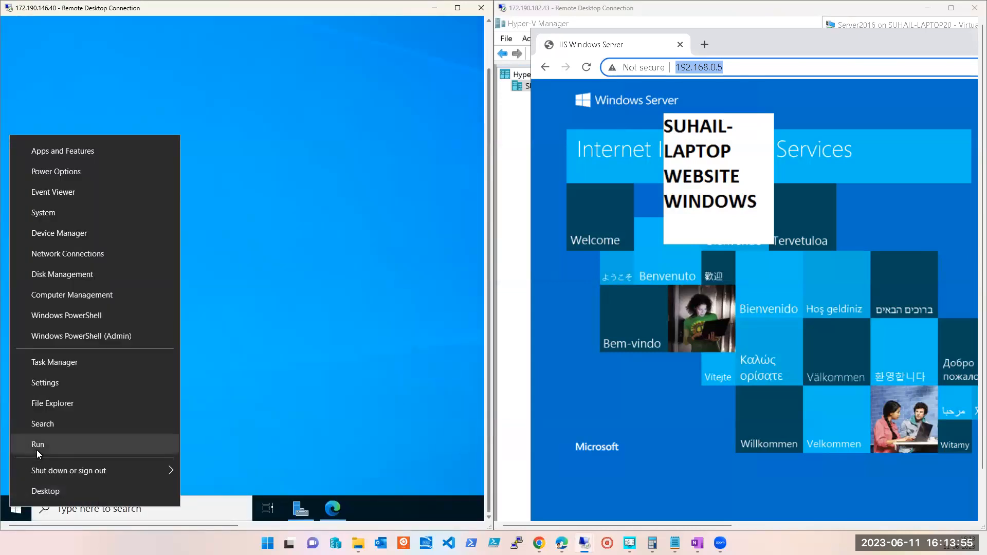
{"action": "left_click", "coordinate": [36, 449]}
{"action": "type", "text": "m"}
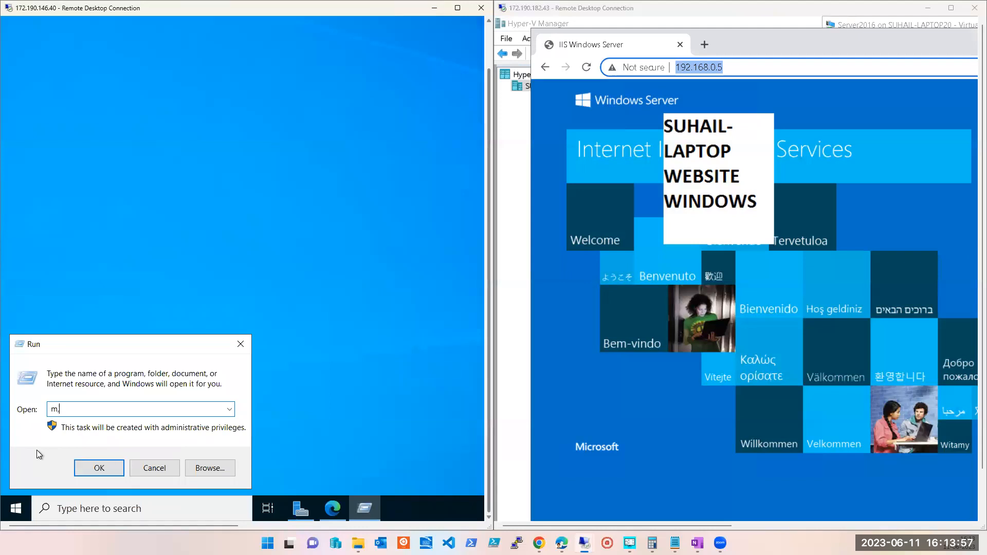
{"action": "type", "text": "s"}
{"action": "key", "text": "Return"}
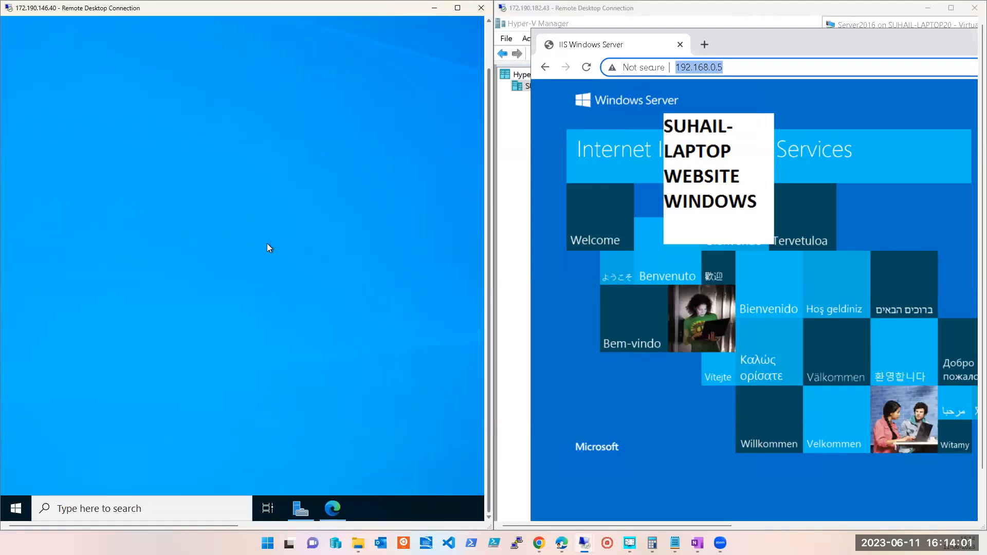
Try to connect from the jumpserver to the test VM at 10.0.0.4 over Remote Desktop, and close the connection window.
{"action": "left_click_drag", "start_coordinate": [412, 69], "coordinate": [184, 71]}
{"action": "left_click", "coordinate": [268, 138]}
{"action": "key", "text": "ctrl+v"}
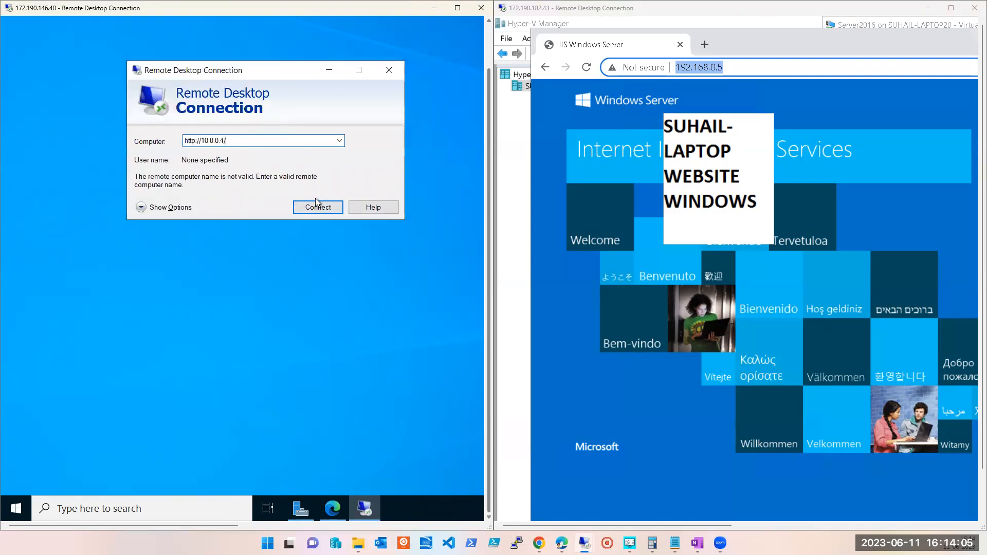
{"action": "key", "text": "Delete"}
{"action": "key", "text": "Delete"}
{"action": "key", "text": "Delete"}
{"action": "key", "text": "Delete"}
{"action": "key", "text": "Delete"}
{"action": "key", "text": "Delete"}
{"action": "key", "text": "Delete"}
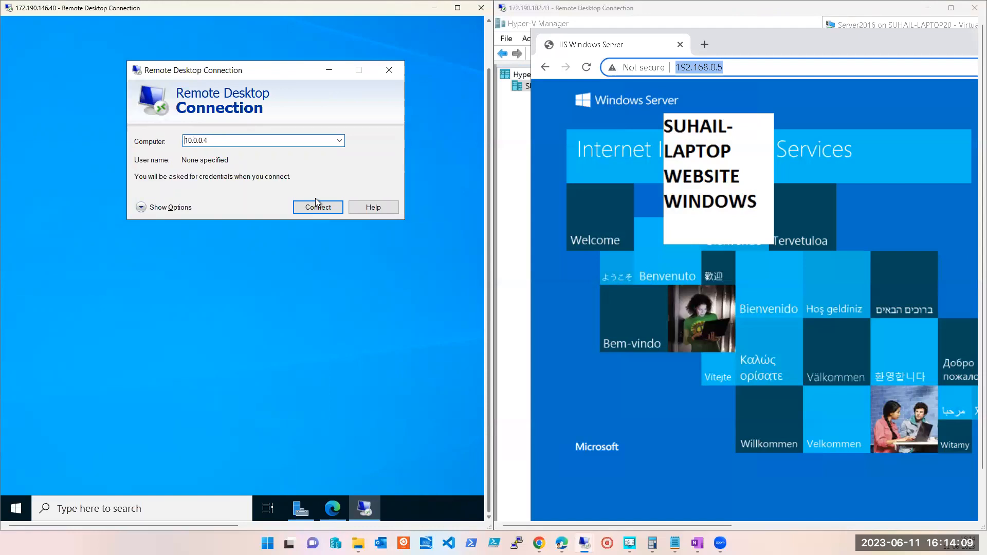
{"action": "left_click", "coordinate": [316, 204]}
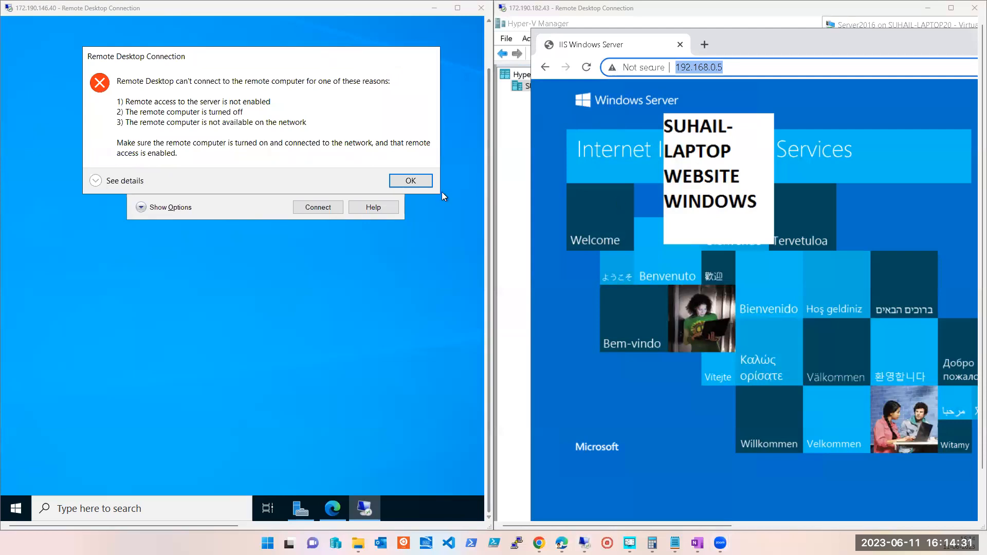
{"action": "left_click", "coordinate": [427, 183]}
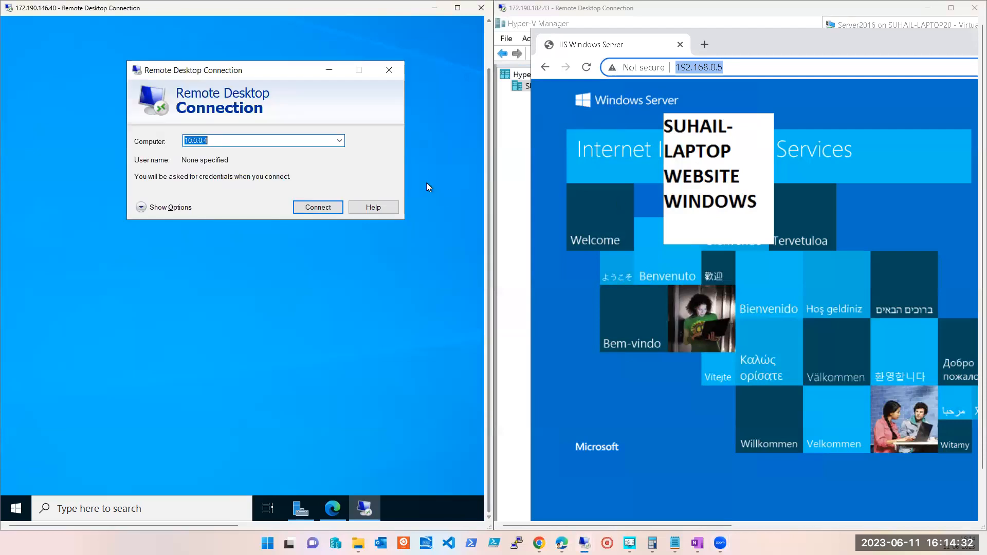
{"action": "left_click", "coordinate": [390, 69]}
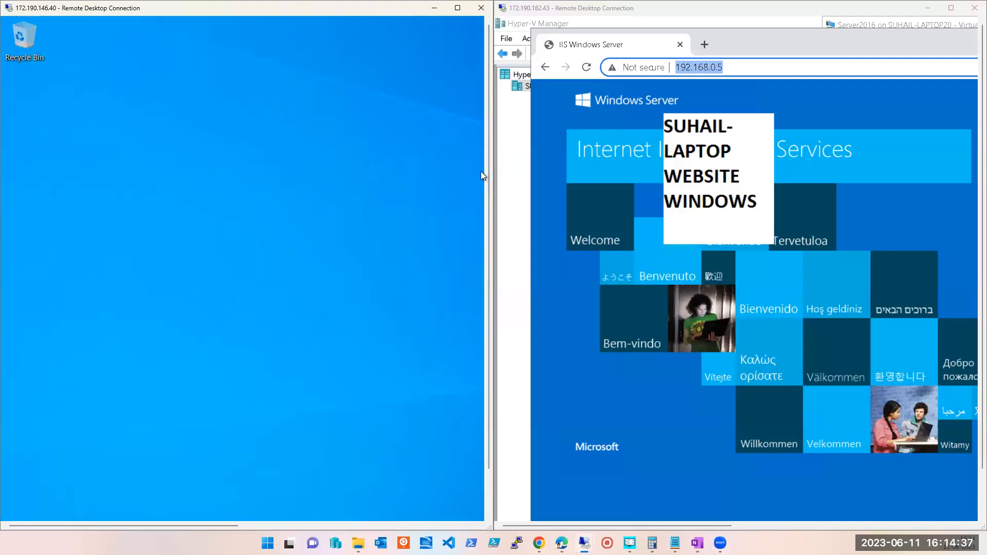
View the on-premises IIS website full screen in the 172.190.182.43 session, and return to the Azure portal overview of UTK-Server2016-test.
{"action": "left_click", "coordinate": [781, 10]}
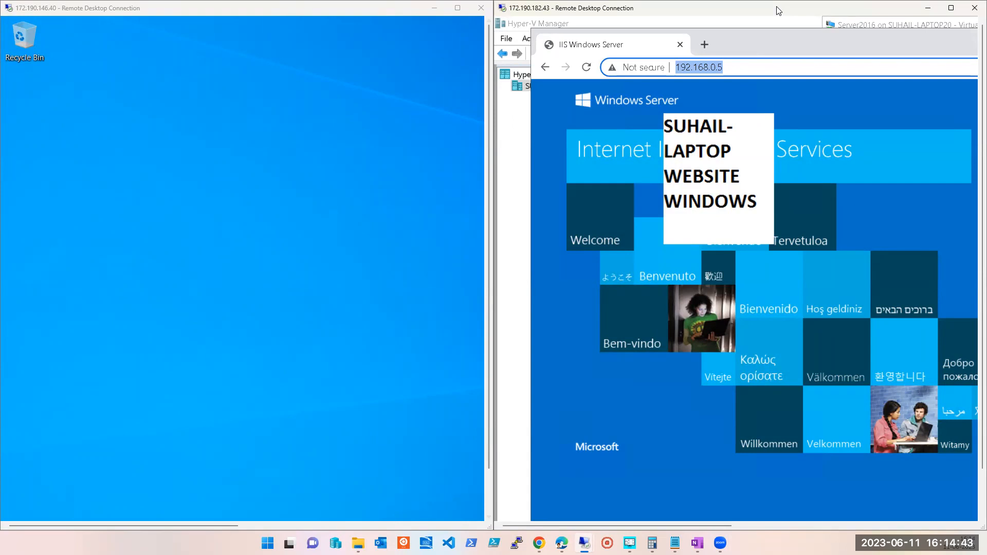
{"action": "double_click", "coordinate": [779, 11]}
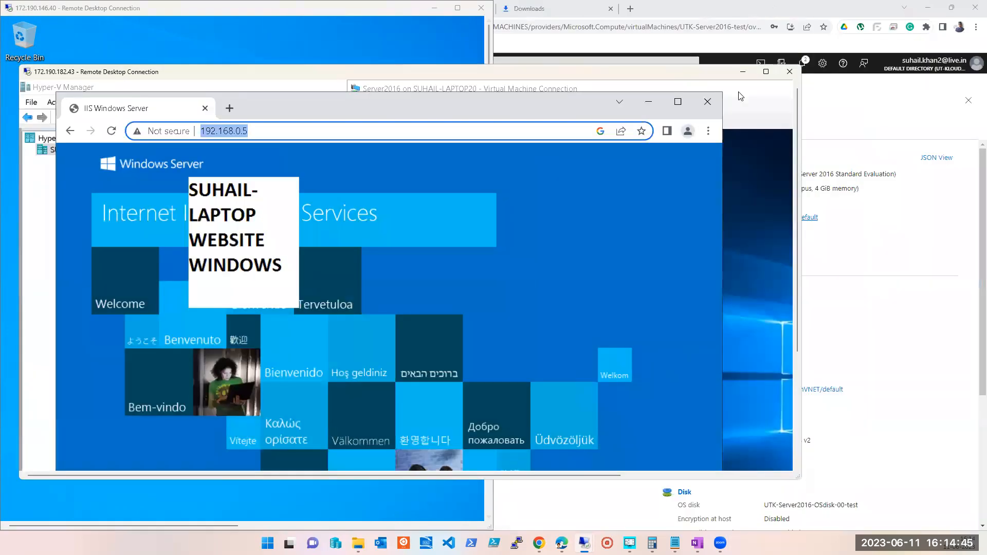
{"action": "left_click", "coordinate": [766, 72]}
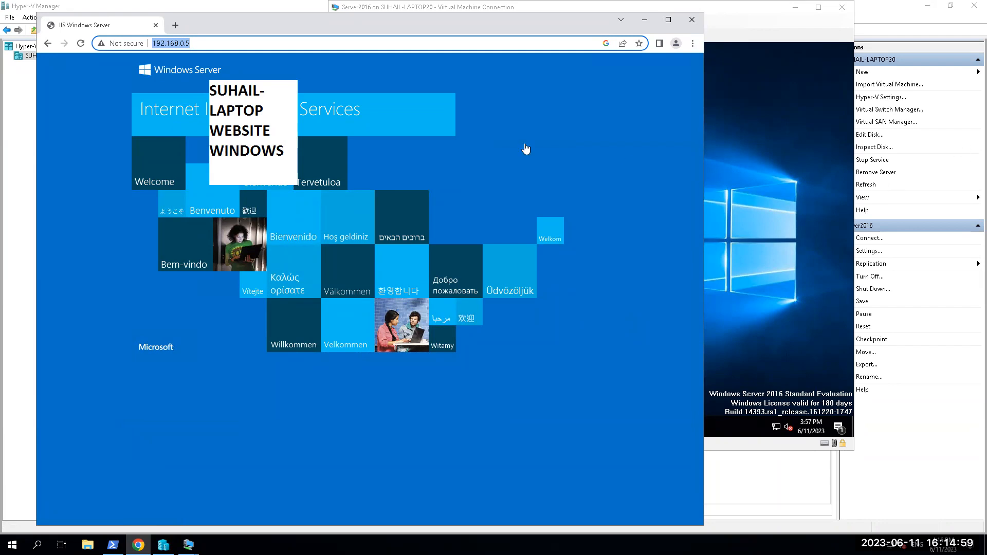
{"action": "left_click", "coordinate": [619, 11]}
{"action": "left_click_drag", "start_coordinate": [97, 72], "coordinate": [0, 102]}
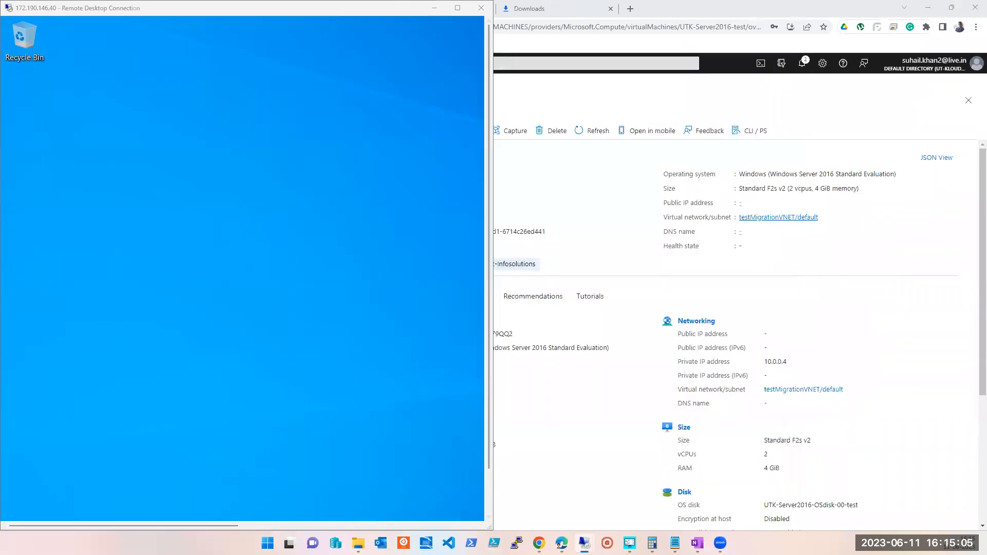
{"action": "left_click", "coordinate": [213, 105]}
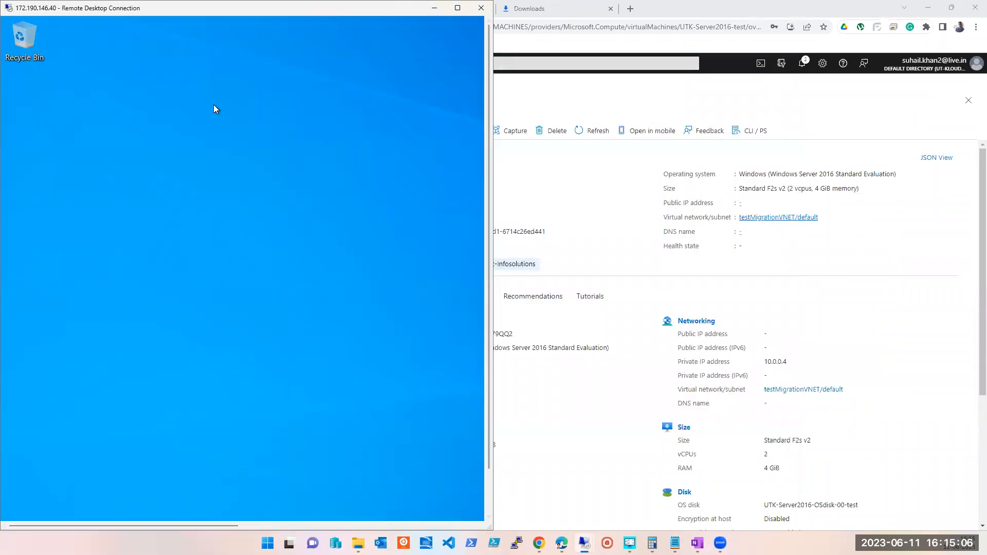
{"action": "left_click", "coordinate": [592, 219]}
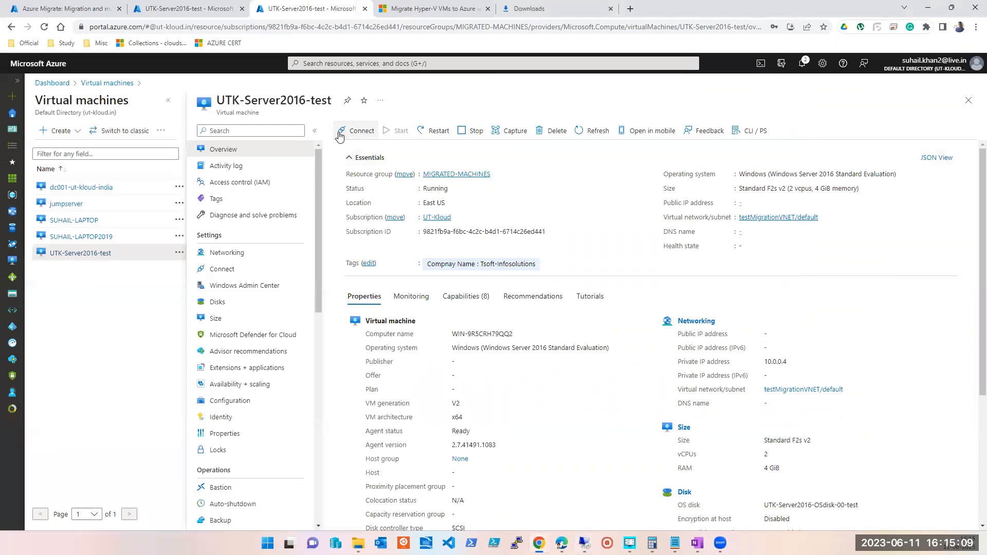
Examine the private IP address and virtual network in the networking properties of UTK-Server2016-test.
{"action": "double_click", "coordinate": [784, 363]}
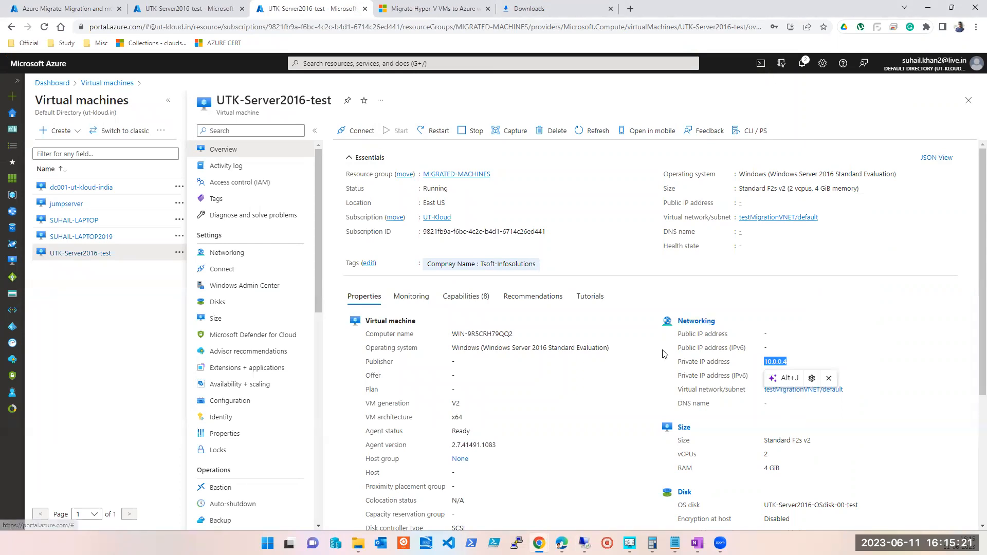
{"action": "left_click", "coordinate": [627, 394]}
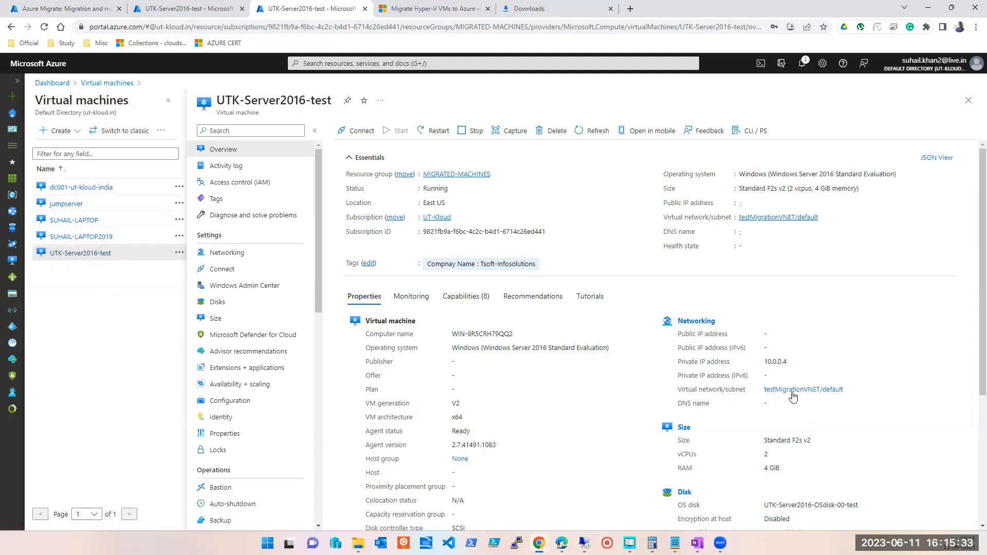
{"action": "double_click", "coordinate": [766, 363]}
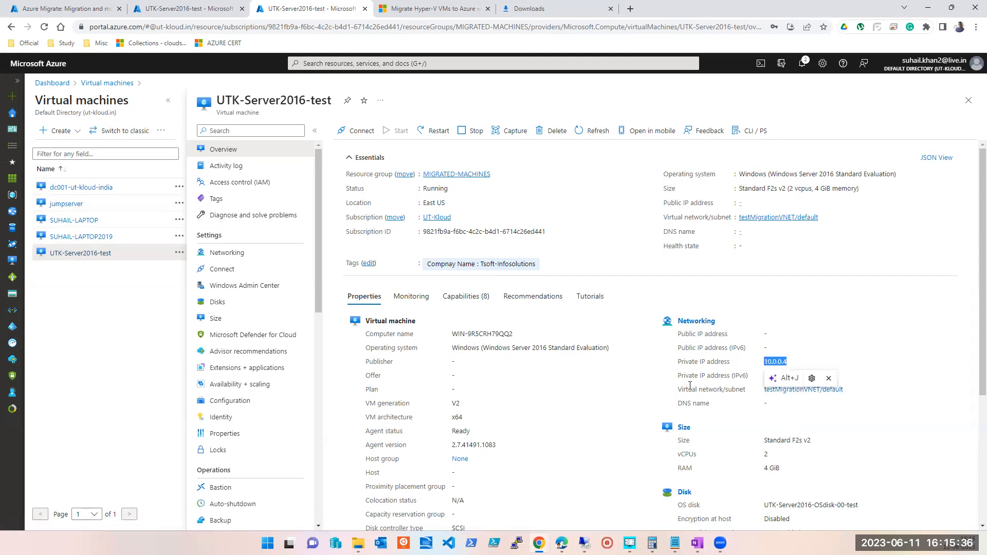
{"action": "left_click", "coordinate": [620, 397]}
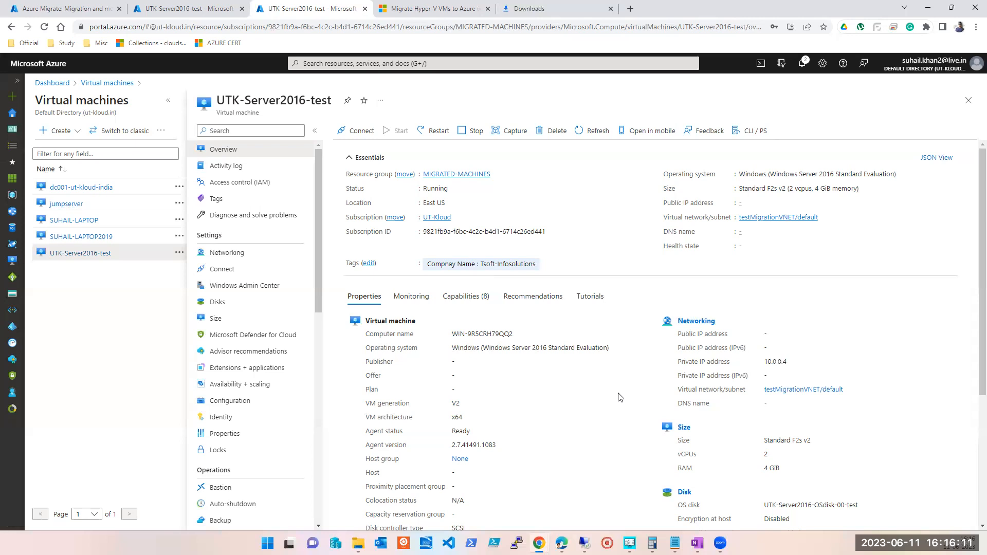
{"action": "double_click", "coordinate": [776, 361]}
{"action": "left_click", "coordinate": [781, 338]}
{"action": "double_click", "coordinate": [776, 361]}
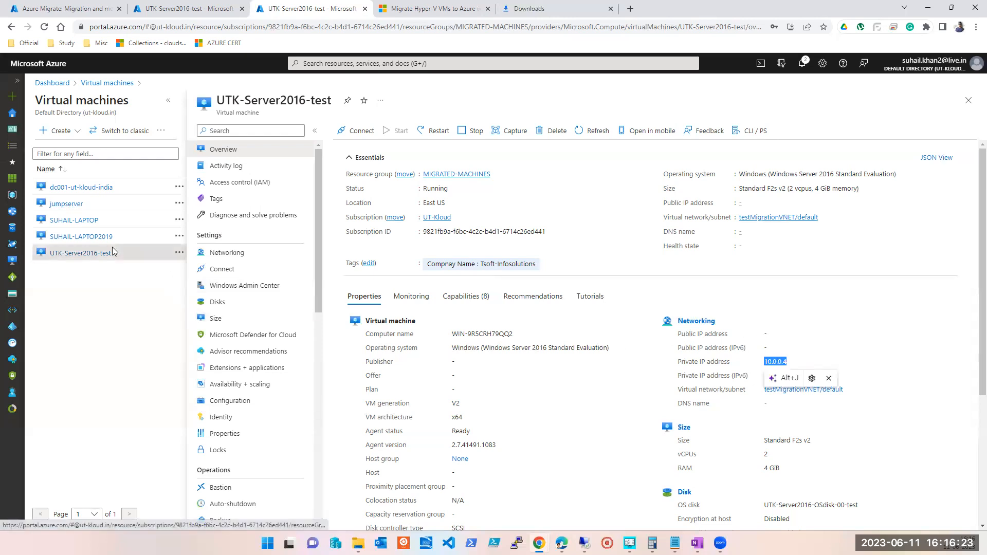
{"action": "left_click", "coordinate": [624, 387]}
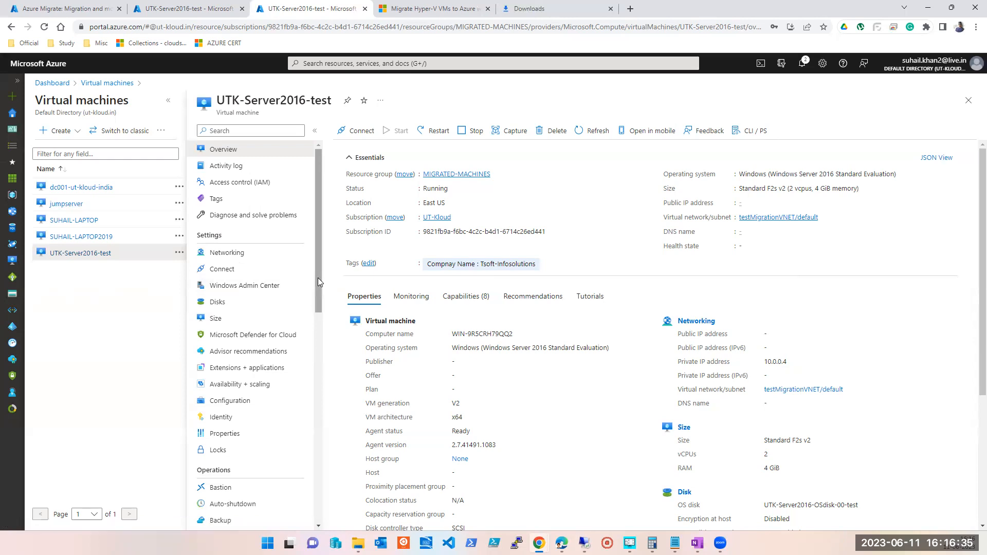
Open the IP configuration of the network interface nic-UTK-Server2016-00-test from the VM's networking settings.
{"action": "left_click", "coordinate": [229, 254]}
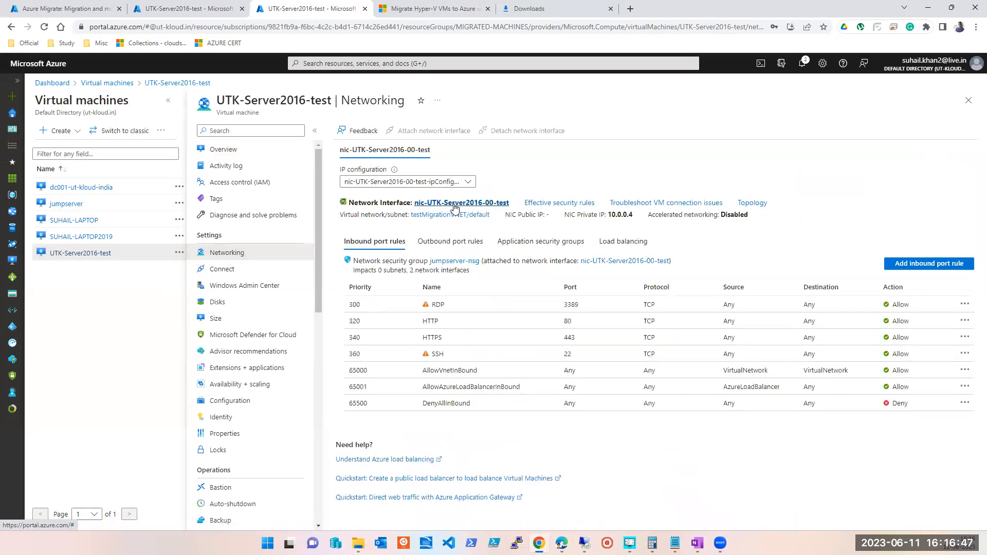
{"action": "left_click", "coordinate": [455, 203]}
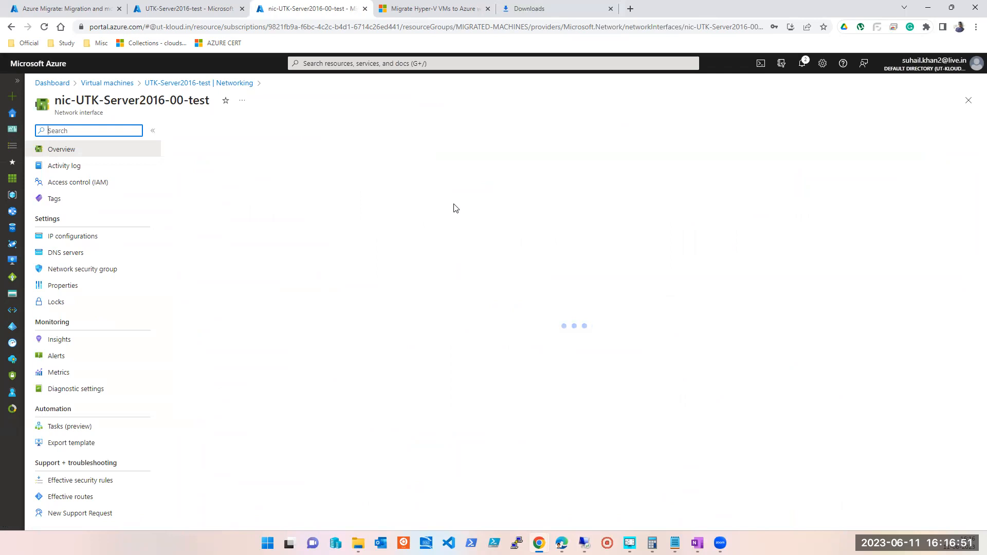
{"action": "left_click", "coordinate": [60, 240]}
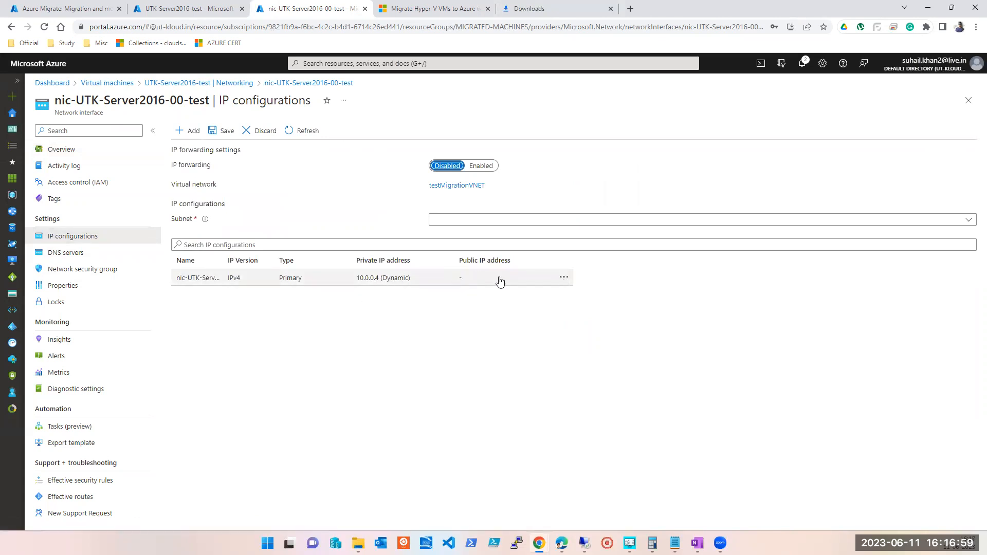
{"action": "left_click", "coordinate": [367, 284]}
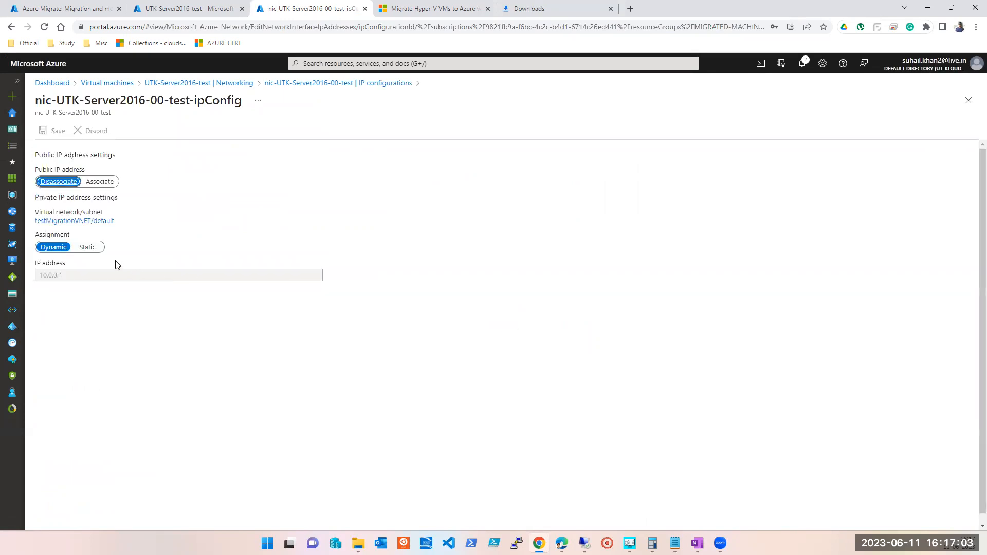
Associate a new public IP address named utkloud with the interface's IP configuration and save it.
{"action": "left_click", "coordinate": [105, 184]}
{"action": "left_click", "coordinate": [118, 211]}
{"action": "left_click", "coordinate": [119, 210]}
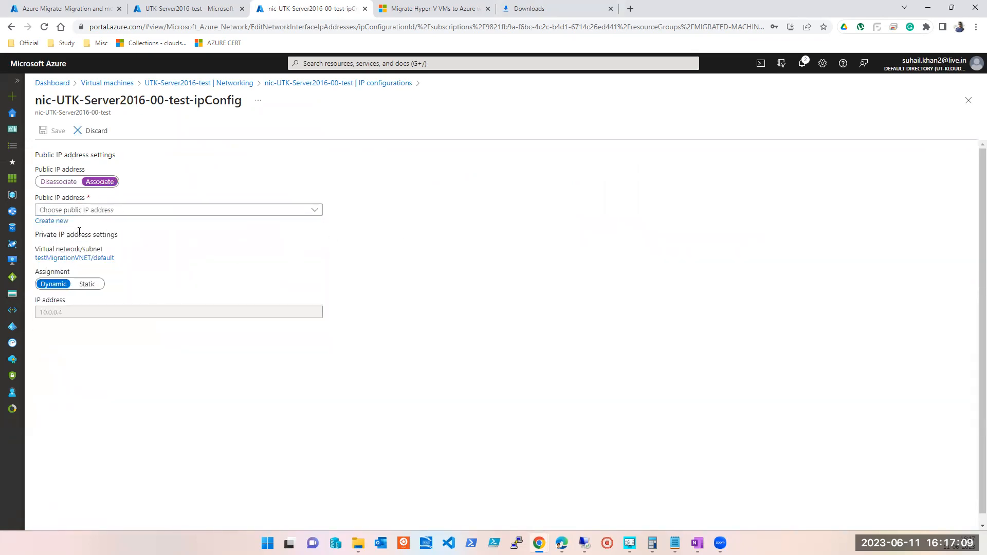
{"action": "left_click", "coordinate": [59, 223]}
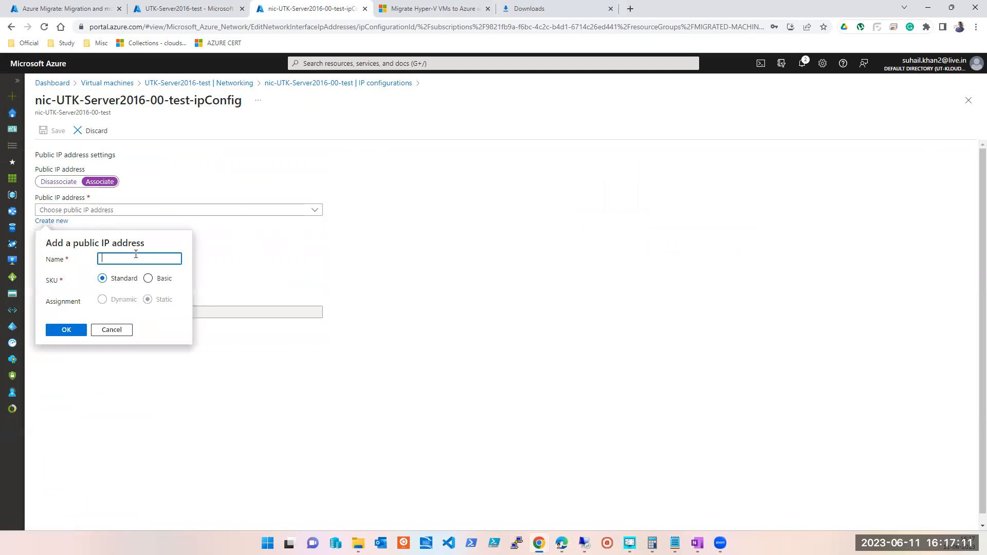
{"action": "type", "text": "utkloud"}
{"action": "left_click", "coordinate": [74, 335]}
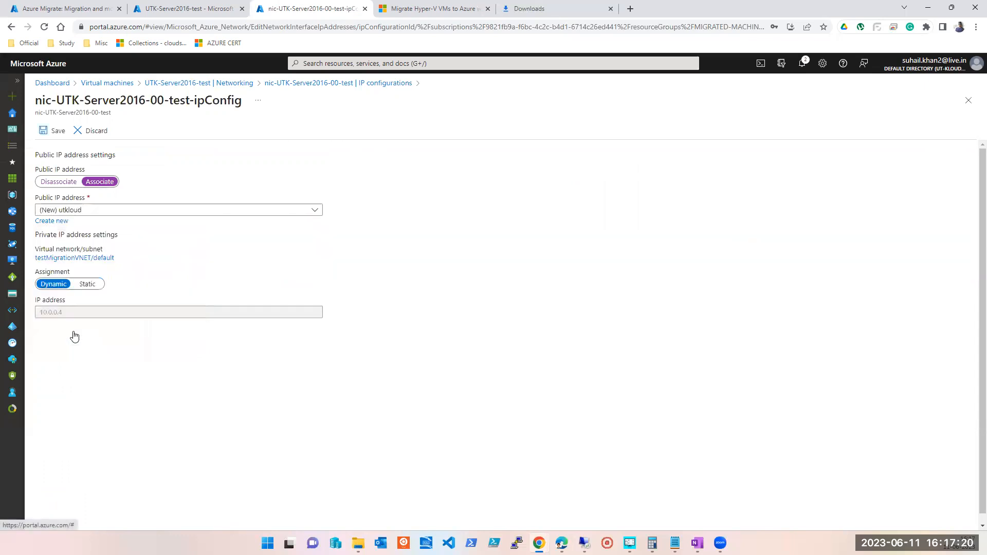
{"action": "left_click", "coordinate": [52, 137]}
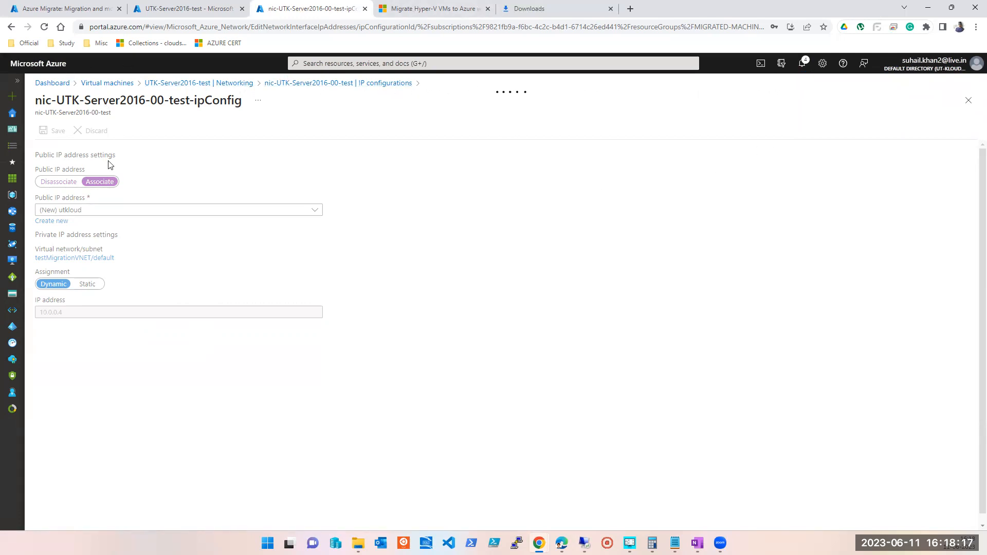
Check the save's progress in the notifications and the actions available for the replicating machine Server2016 in Azure Migrate.
{"action": "left_click", "coordinate": [802, 63]}
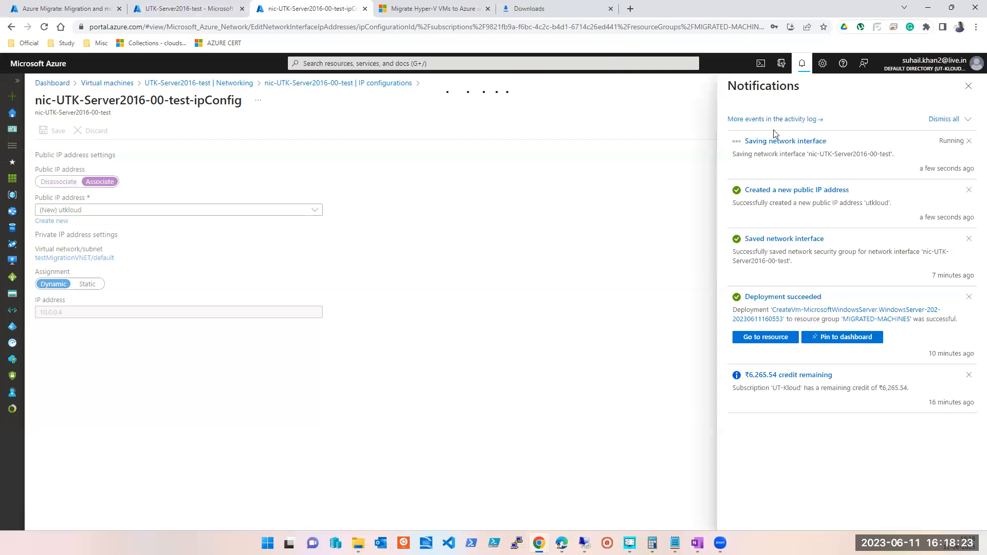
{"action": "left_click", "coordinate": [200, 15]}
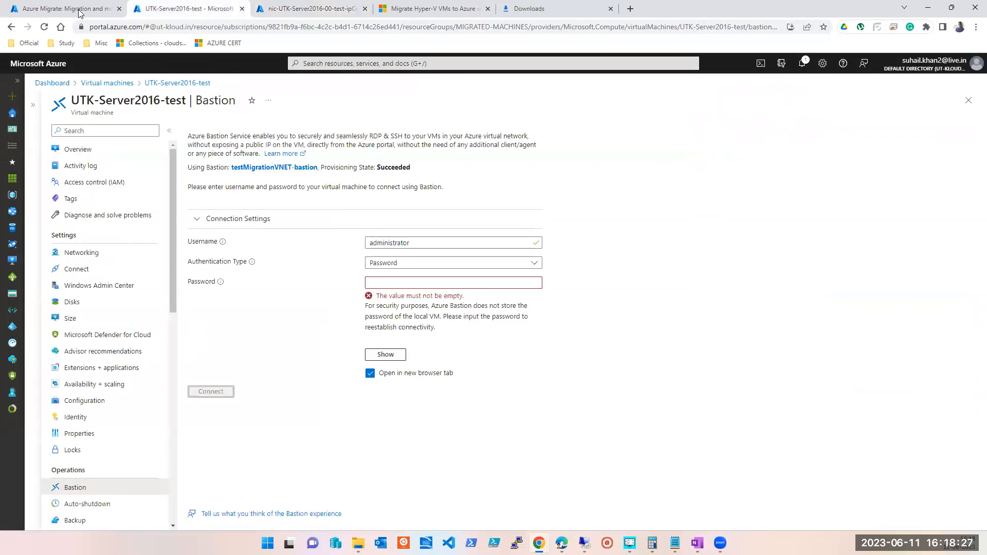
{"action": "left_click", "coordinate": [80, 13]}
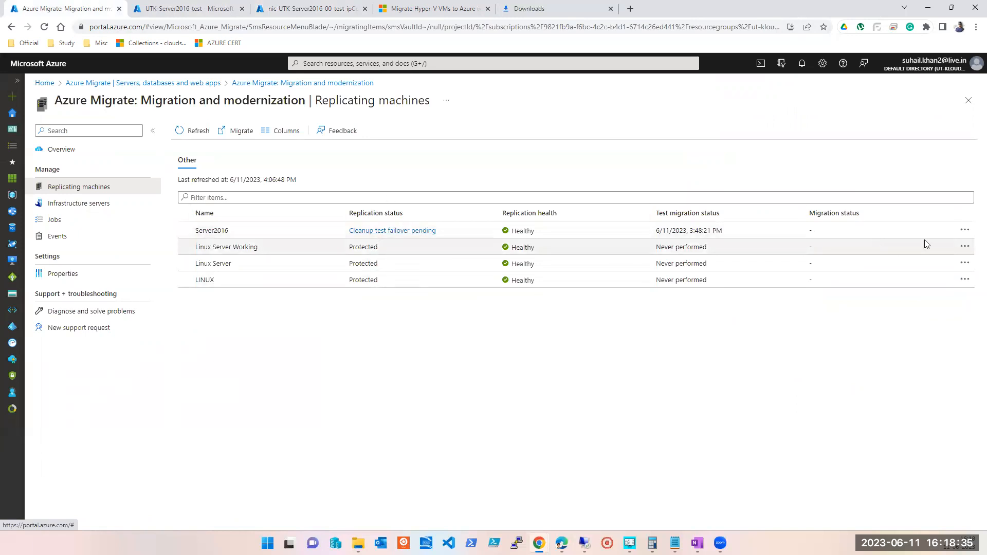
{"action": "left_click", "coordinate": [967, 231]}
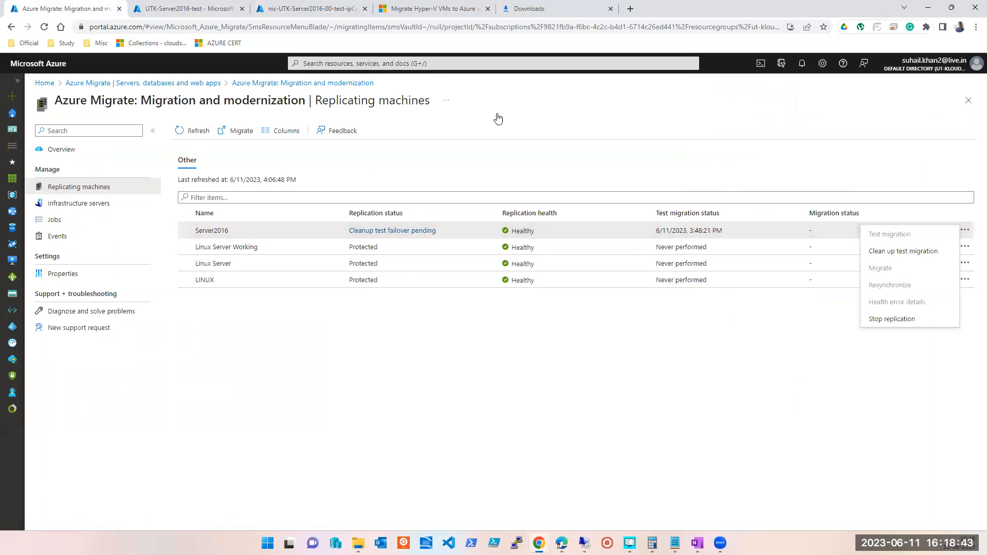
{"action": "left_click", "coordinate": [312, 9]}
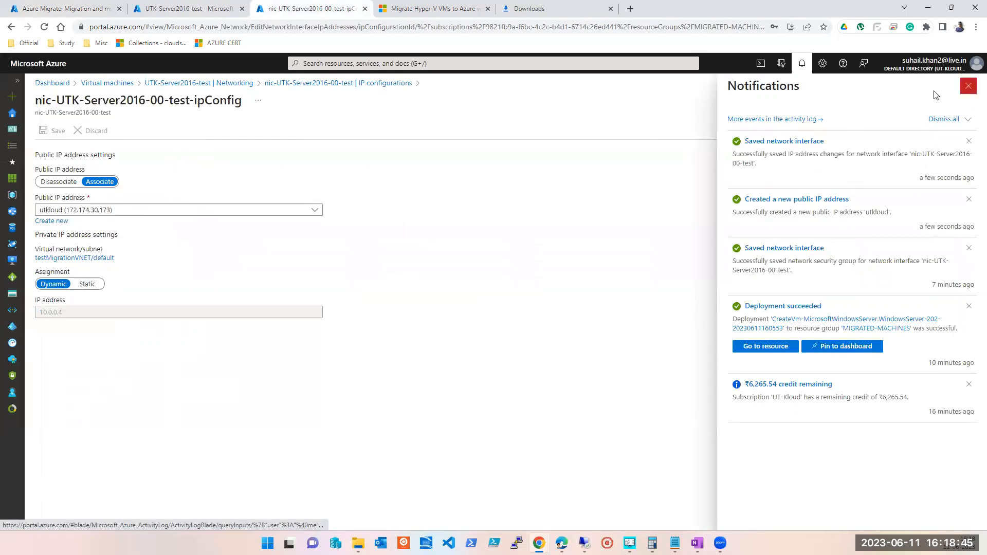
Copy the public IP address of UTK-Server2016-test from the list of virtual machines.
{"action": "left_click", "coordinate": [969, 86]}
{"action": "left_click", "coordinate": [13, 118]}
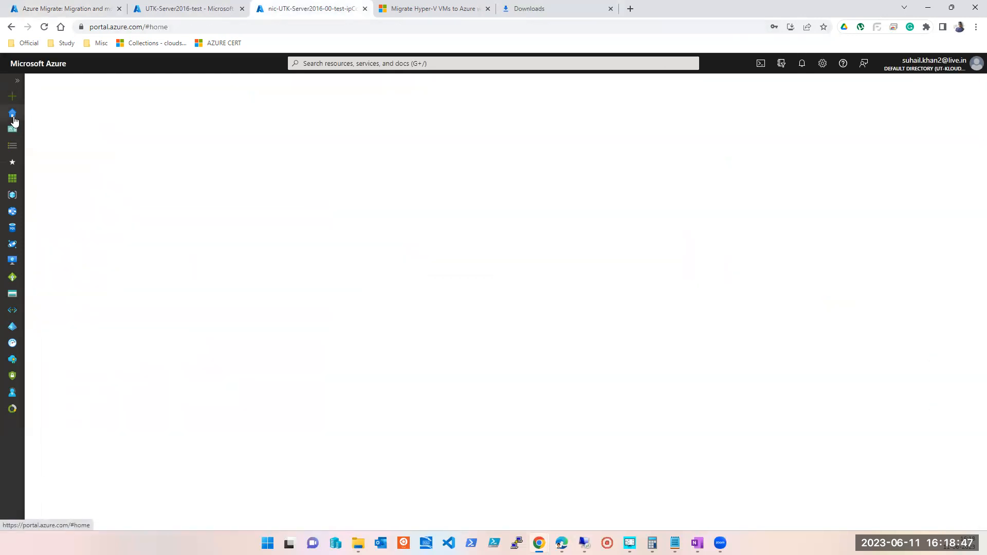
{"action": "left_click", "coordinate": [315, 125]}
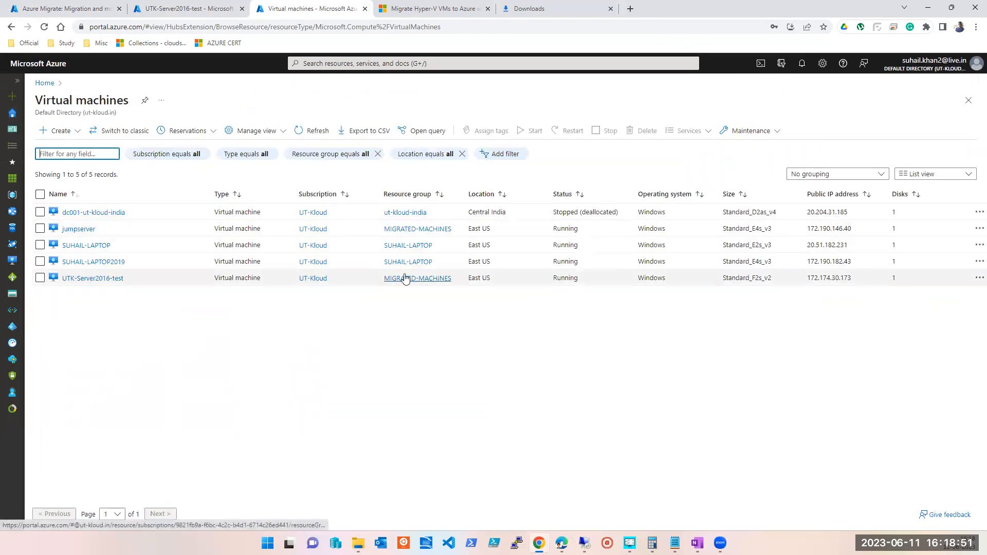
{"action": "double_click", "coordinate": [824, 280]}
{"action": "key", "text": "ctrl+c"}
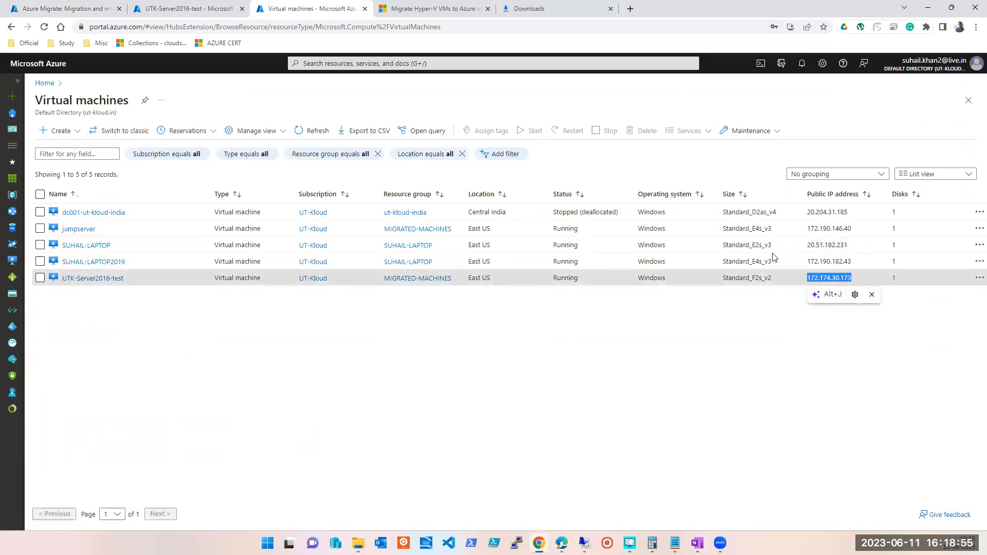
{"action": "key", "text": "super"}
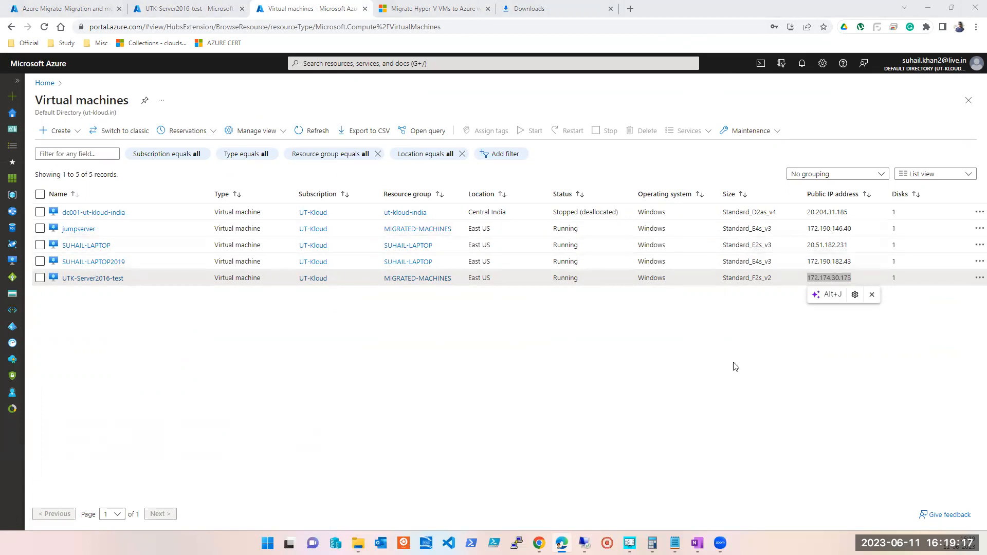
{"action": "left_click", "coordinate": [841, 292]}
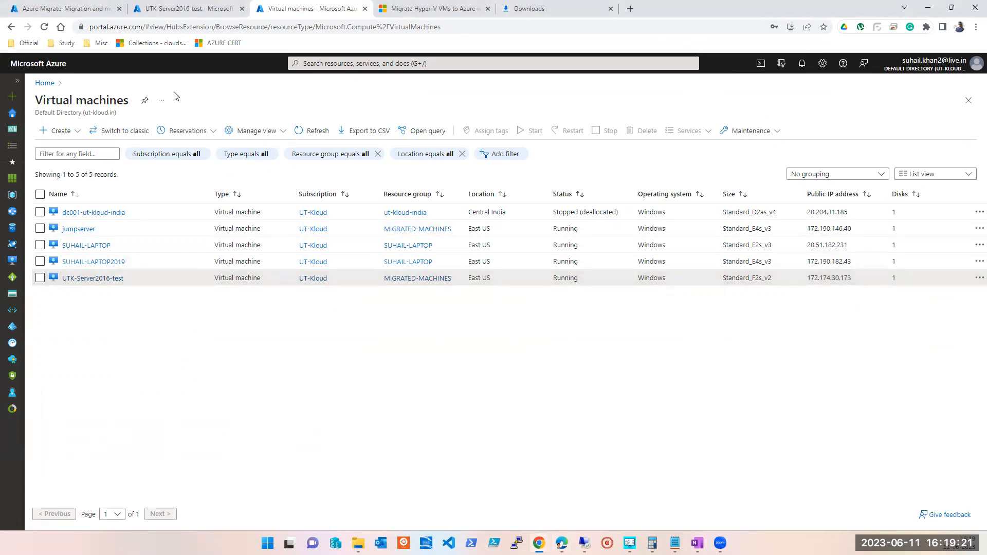
Check the test failover job of the replicating machine Server2016 and the recent notifications in Azure Migrate.
{"action": "left_click", "coordinate": [60, 10]}
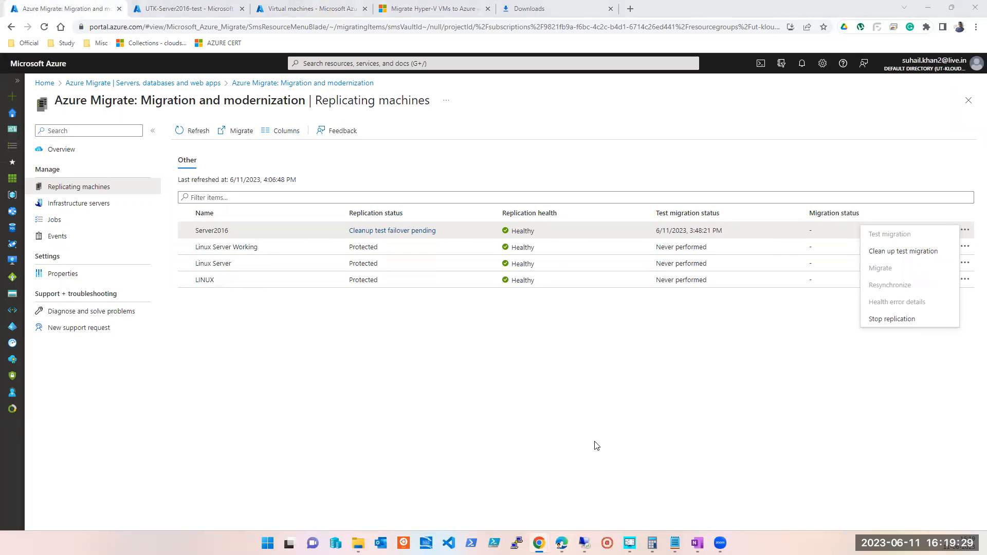
{"action": "left_click", "coordinate": [535, 418]}
{"action": "left_click", "coordinate": [359, 232]}
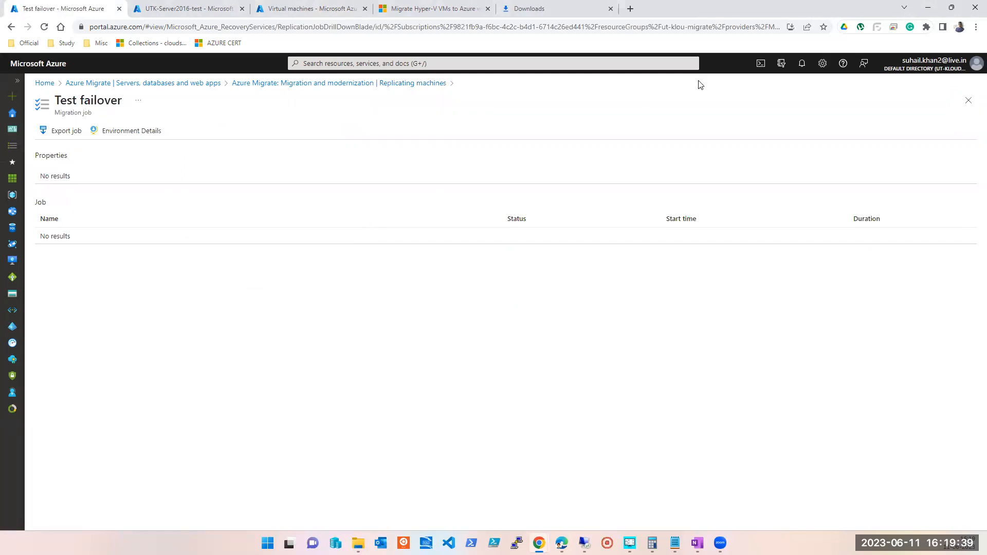
{"action": "left_click", "coordinate": [802, 66]}
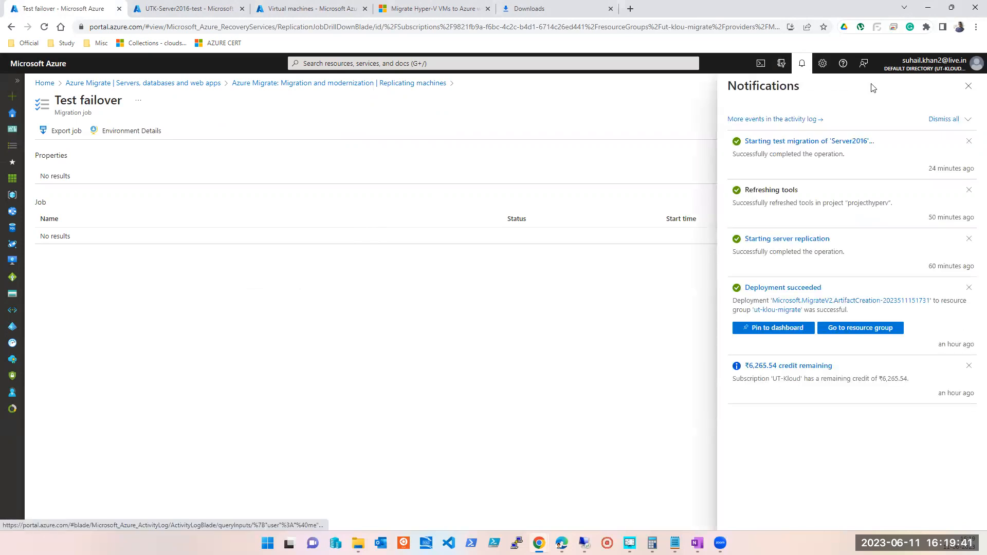
{"action": "left_click", "coordinate": [968, 87]}
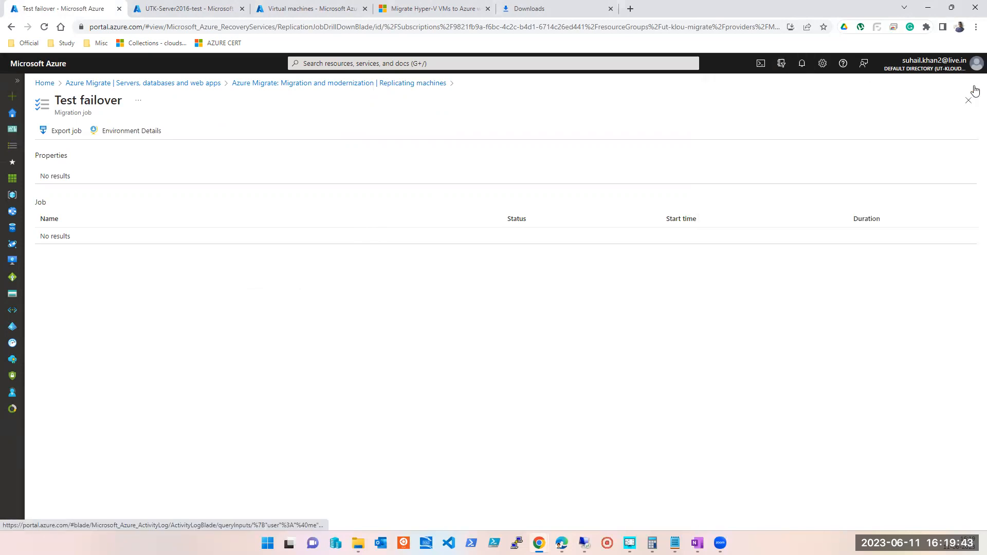
{"action": "left_click", "coordinate": [969, 100]}
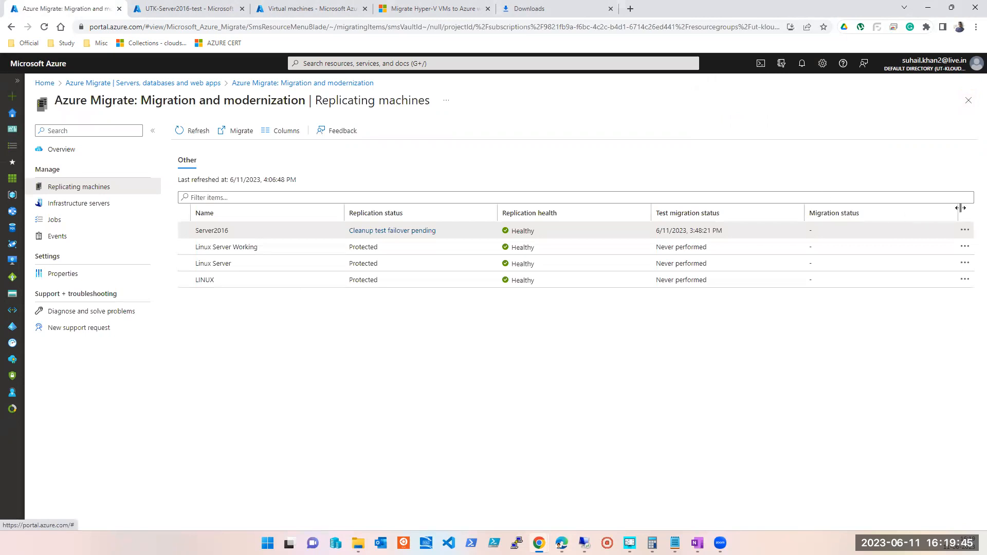
Clean up the test migration of Server2016 with the note 172.174.30.173, confirming that testing is complete and the test virtual machine is deleted.
{"action": "left_click", "coordinate": [965, 229]}
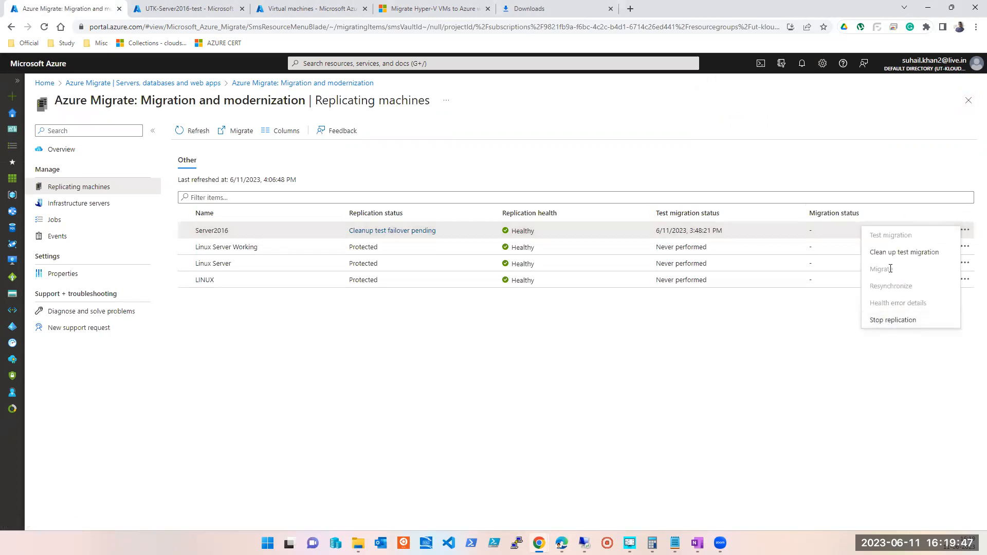
{"action": "left_click", "coordinate": [901, 255]}
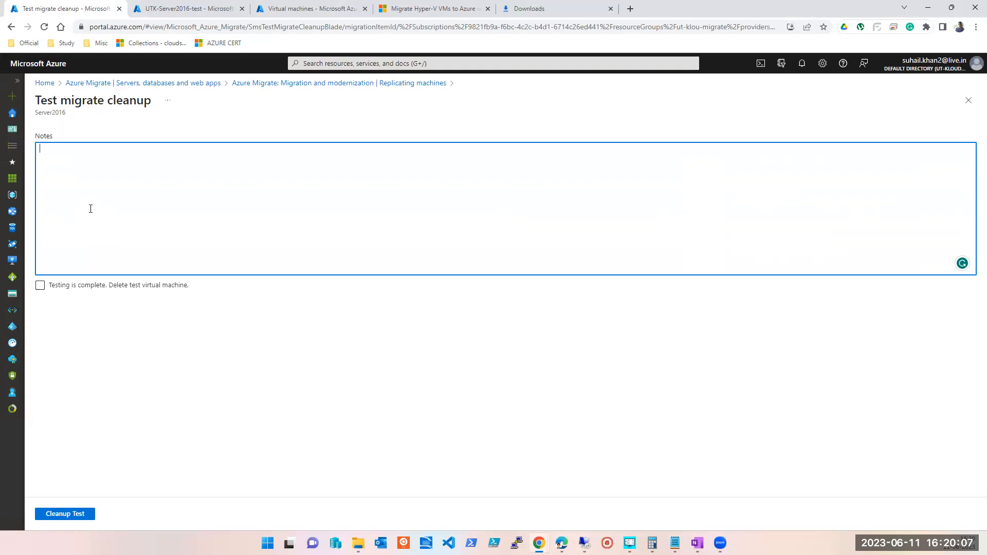
{"action": "key", "text": "ctrl+v"}
{"action": "left_click", "coordinate": [40, 286]}
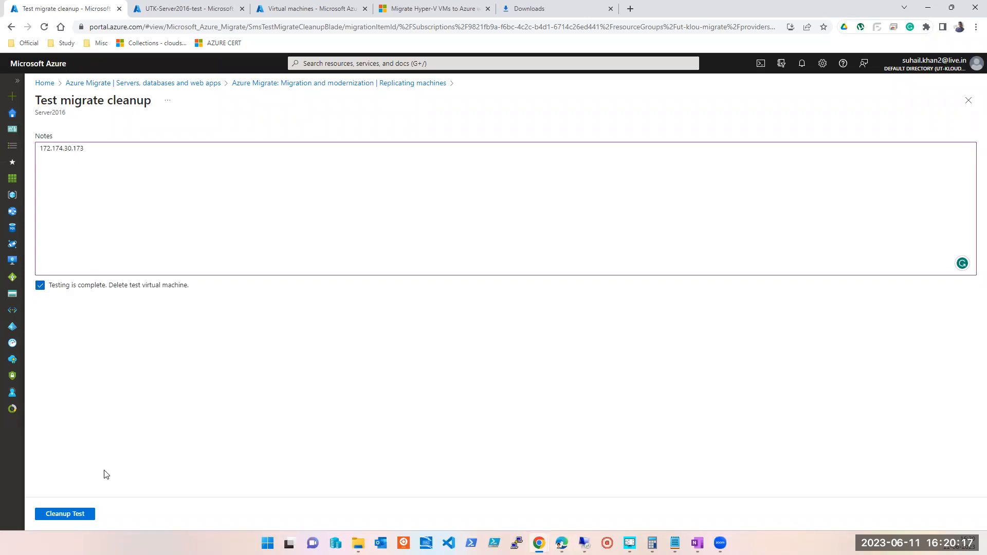
{"action": "left_click", "coordinate": [73, 514]}
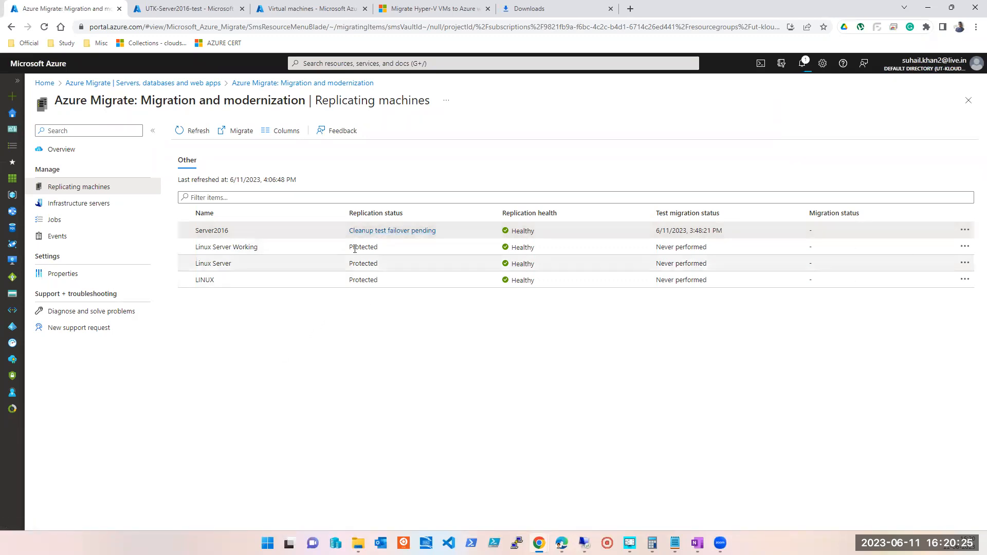
Check the actions available for Server2016 and view its original IIS website in the remote session 172.190.182.43.
{"action": "left_click", "coordinate": [965, 230]}
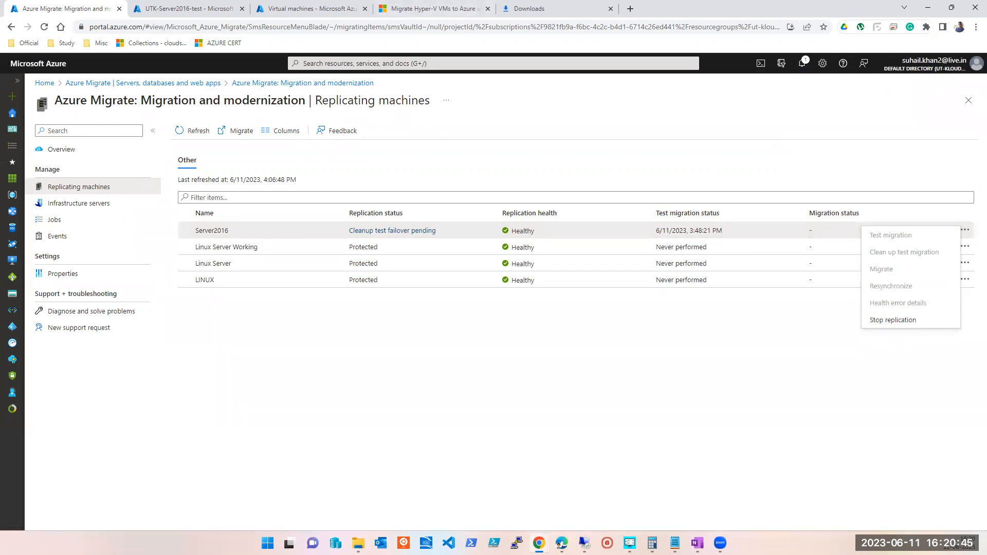
{"action": "mouse_move", "coordinate": [584, 543]}
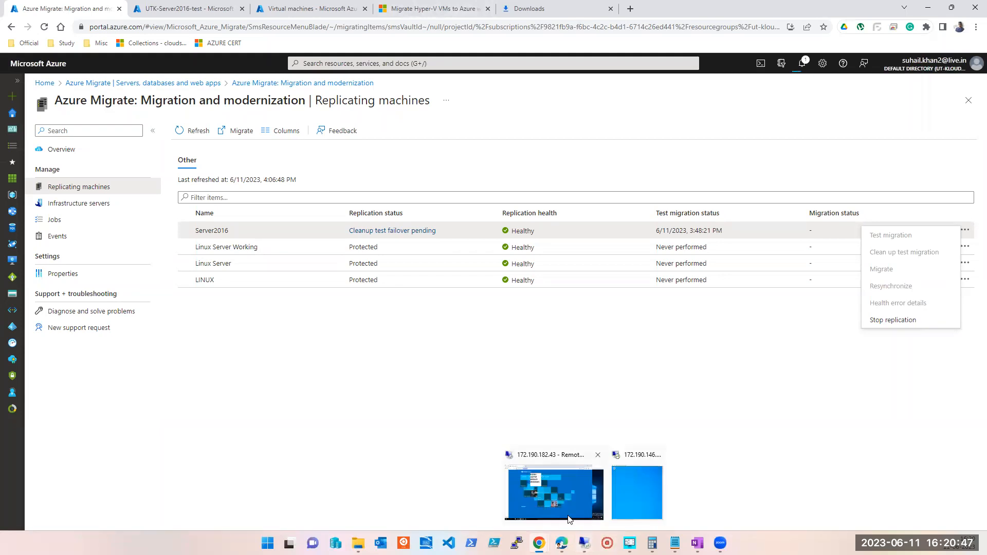
{"action": "left_click", "coordinate": [568, 516]}
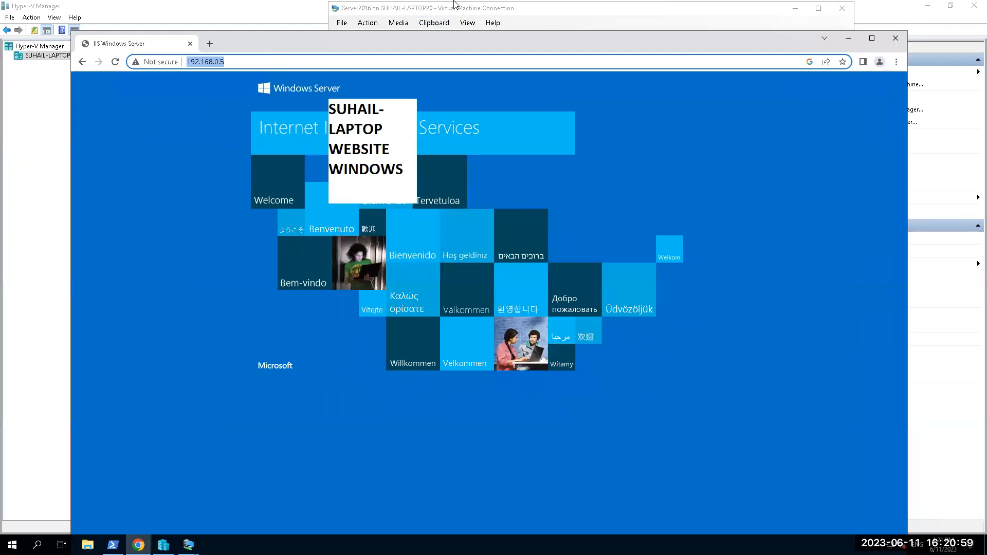
{"action": "mouse_move", "coordinate": [455, 2]}
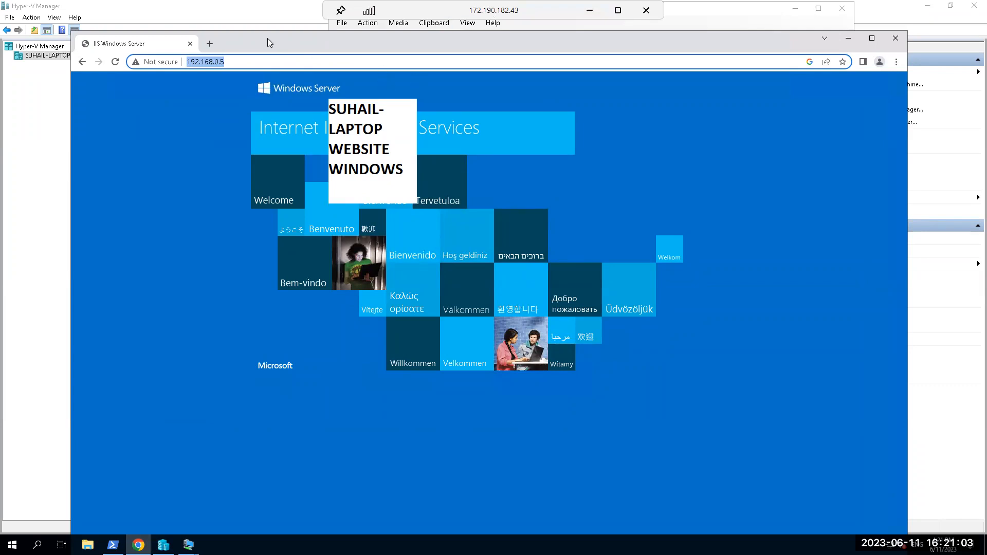
{"action": "left_click", "coordinate": [590, 10]}
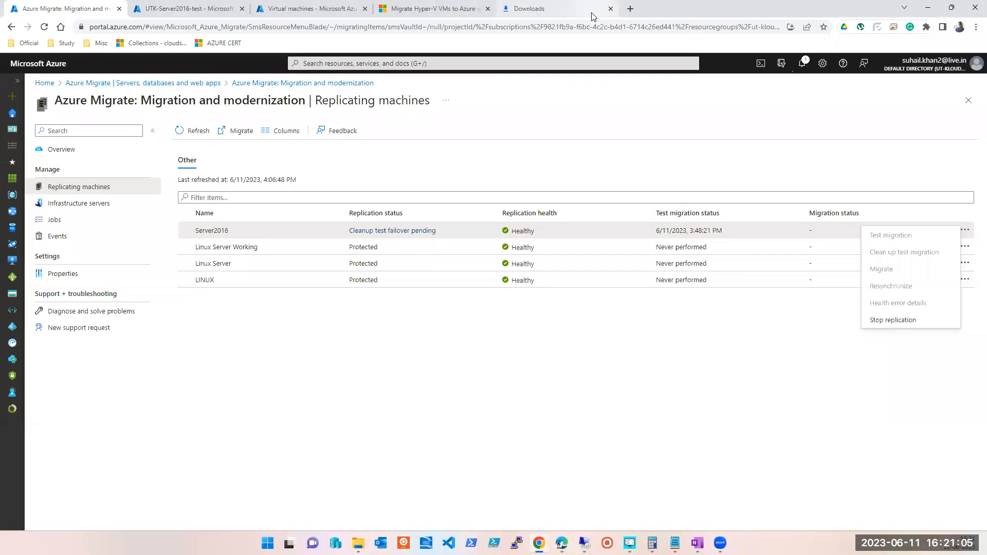
Check the Server2016 test migration cleanup job and refresh the list of virtual machines.
{"action": "left_click", "coordinate": [803, 68]}
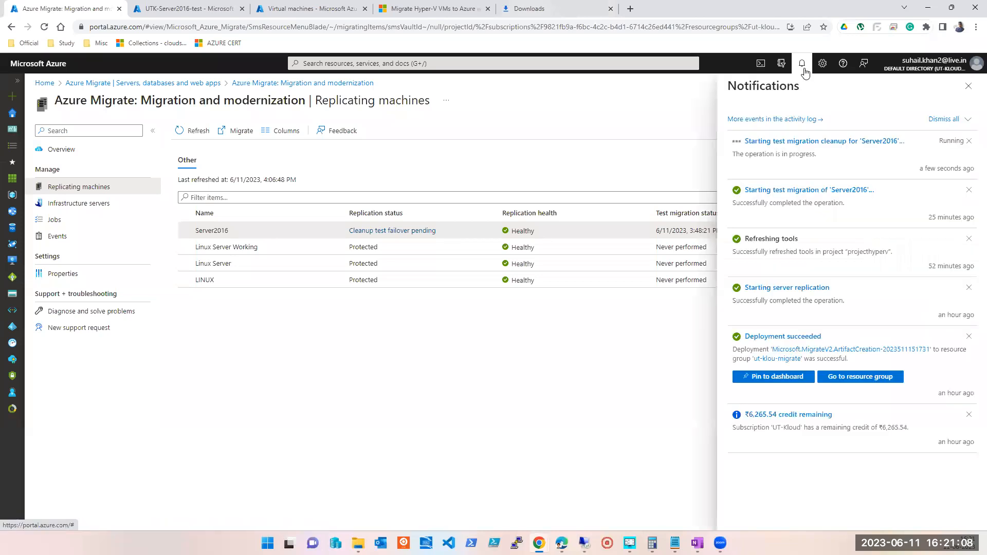
{"action": "left_click", "coordinate": [820, 141]}
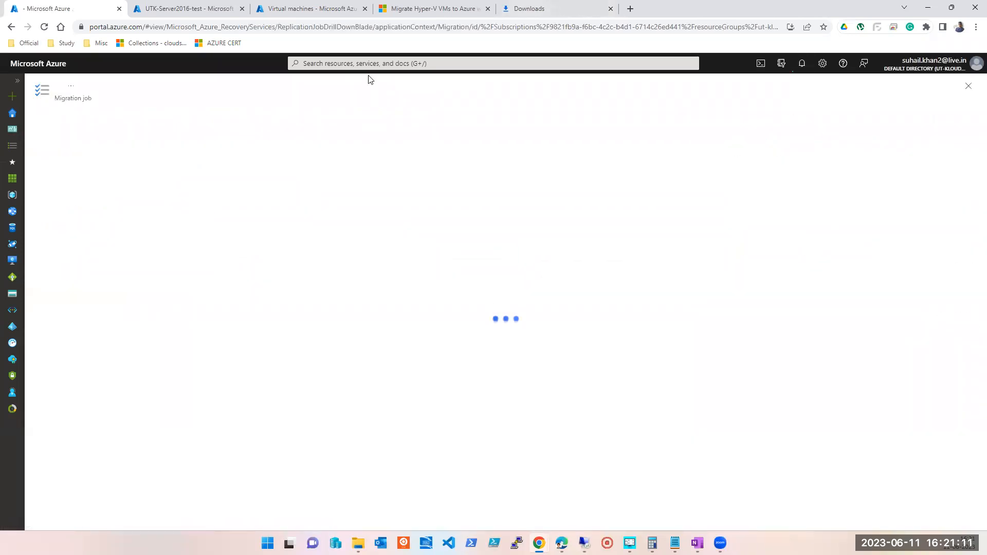
{"action": "left_click", "coordinate": [376, 63]}
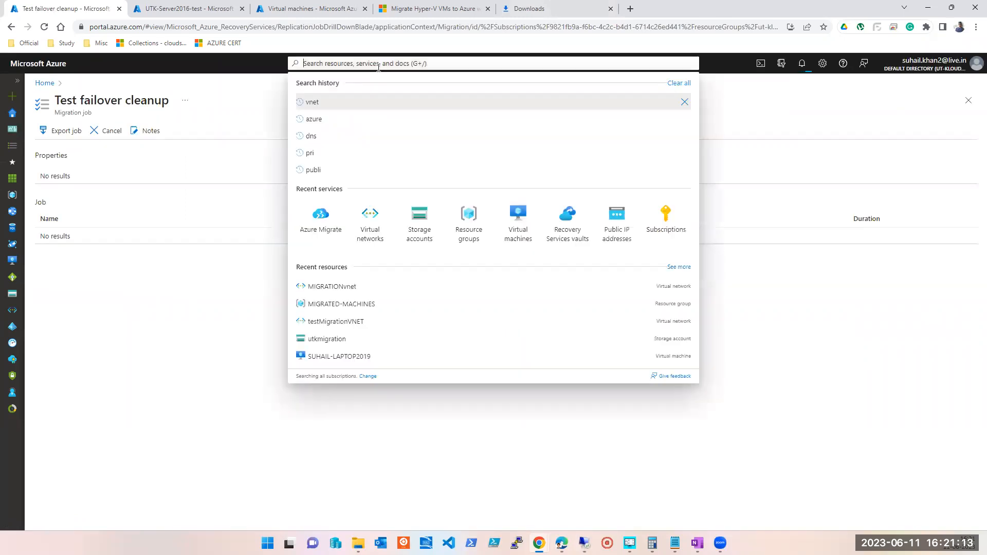
{"action": "left_click", "coordinate": [517, 236]}
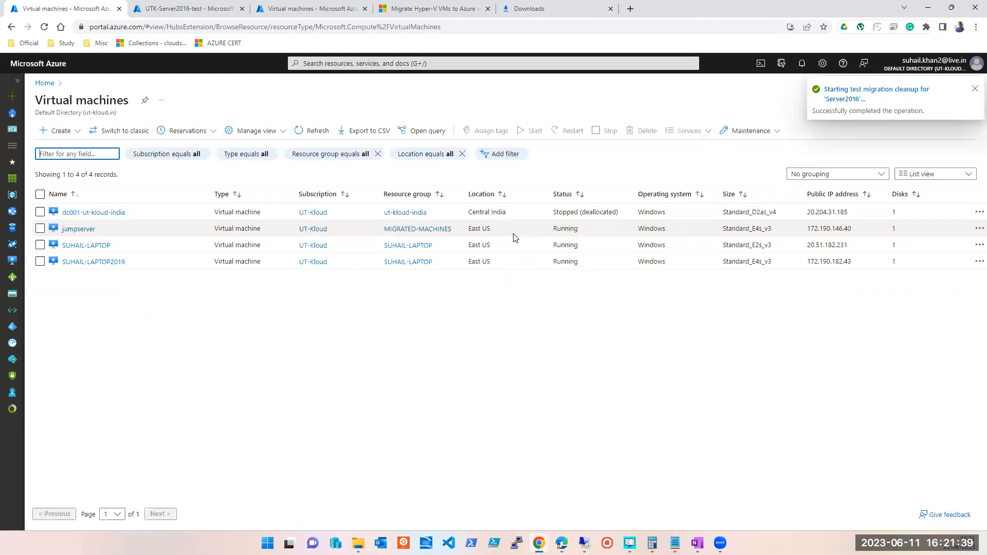
{"action": "left_click", "coordinate": [316, 133]}
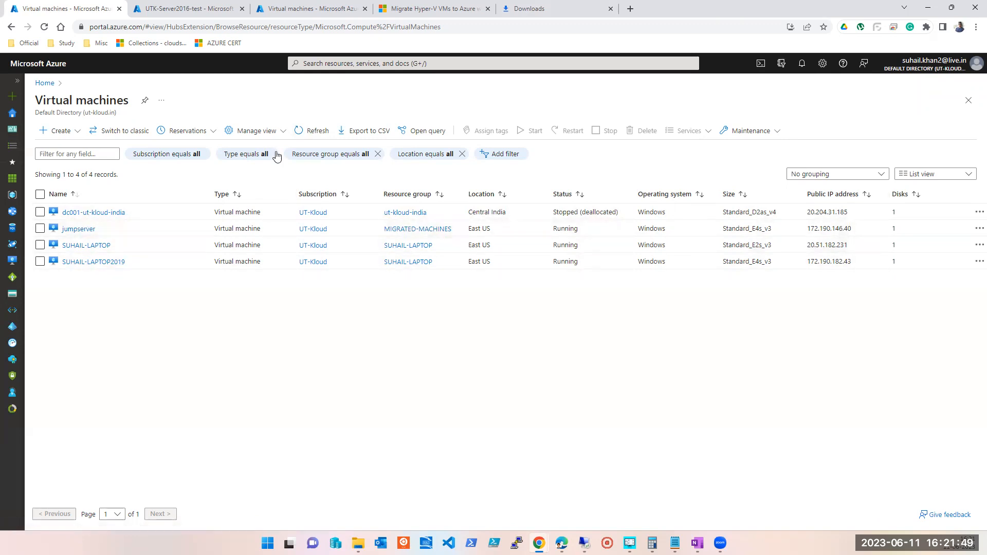
Examine the resources remaining in the MIGRATED-MACHINES resource group.
{"action": "left_click", "coordinate": [397, 60]}
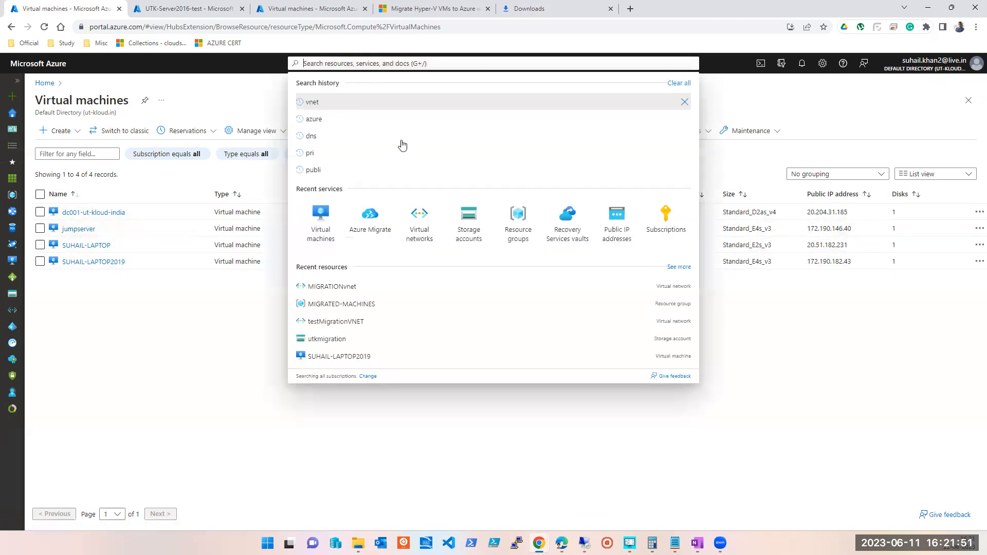
{"action": "left_click", "coordinate": [519, 226]}
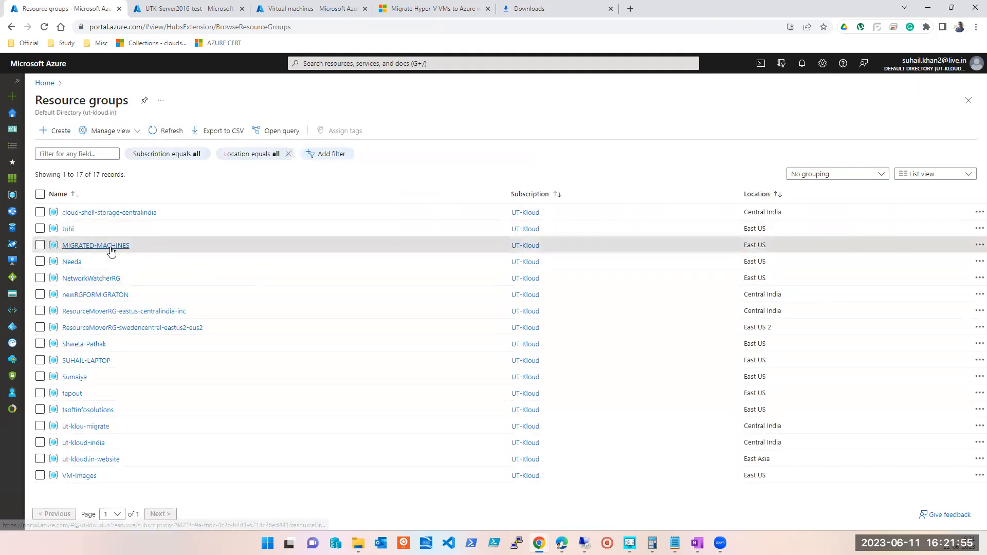
{"action": "left_click", "coordinate": [110, 247]}
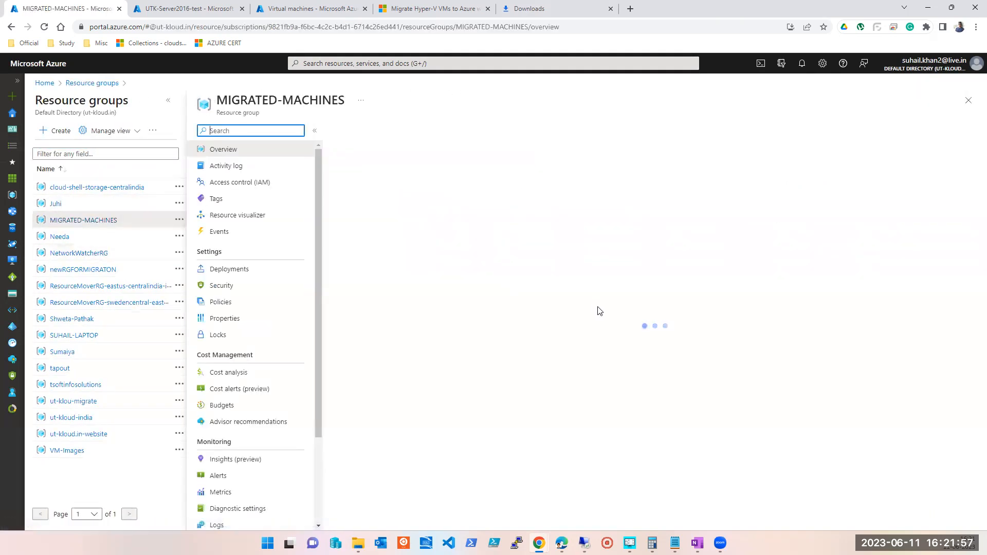
{"action": "scroll", "coordinate": [569, 332], "scroll_direction": "down", "scroll_amount": 3}
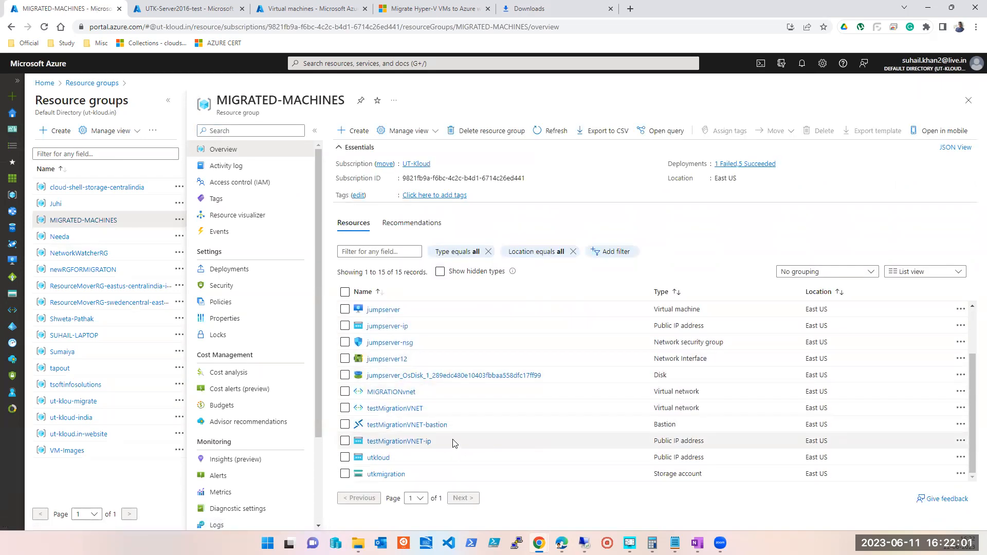
{"action": "scroll", "coordinate": [455, 443], "scroll_direction": "up", "scroll_amount": 3}
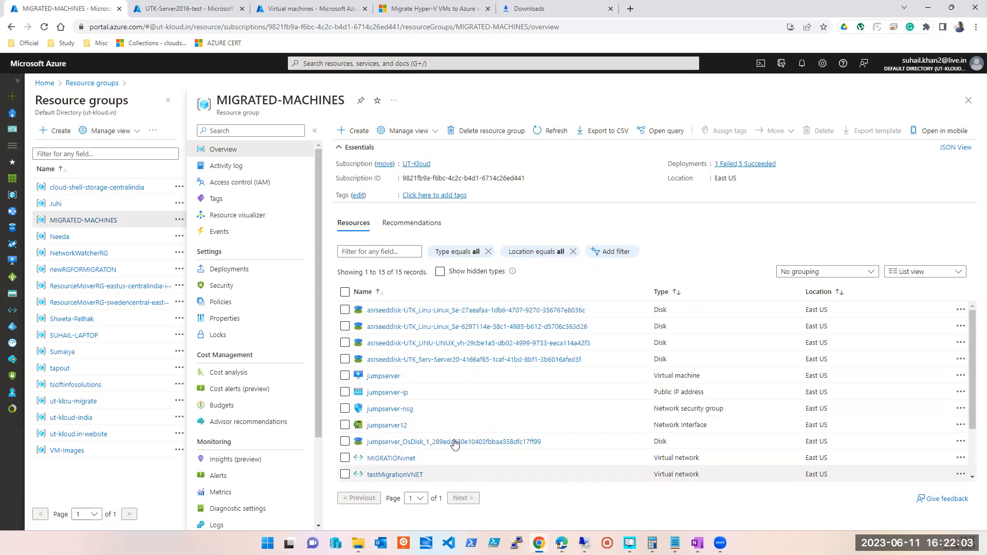
Open the Migration and modernization overview of the projecthyperv project in Azure Migrate.
{"action": "left_click", "coordinate": [181, 8]}
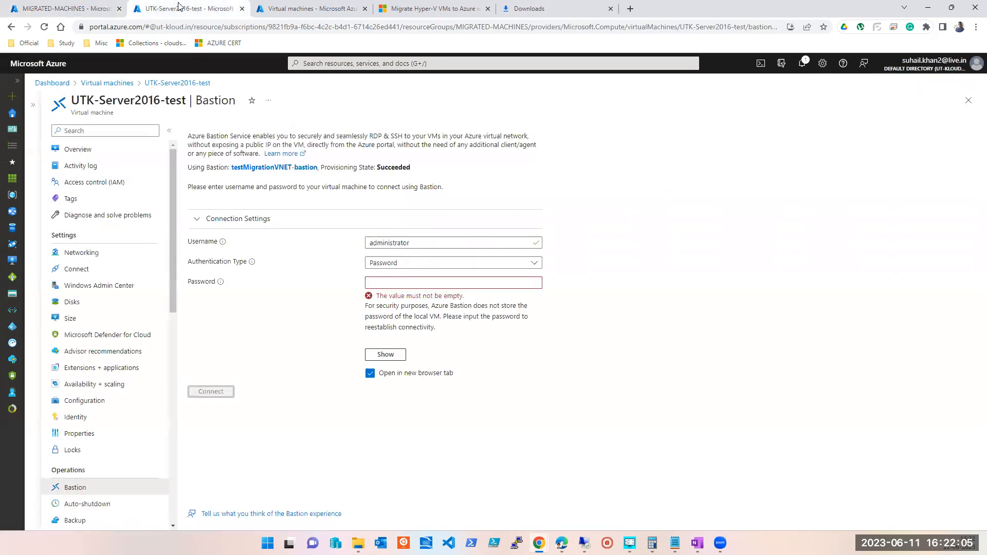
{"action": "left_click", "coordinate": [354, 64]}
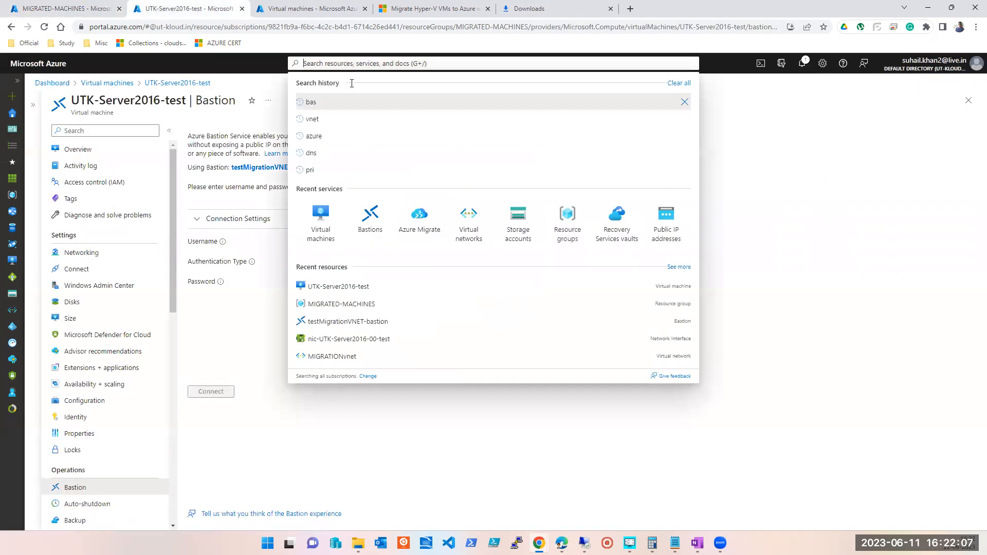
{"action": "left_click", "coordinate": [425, 225]}
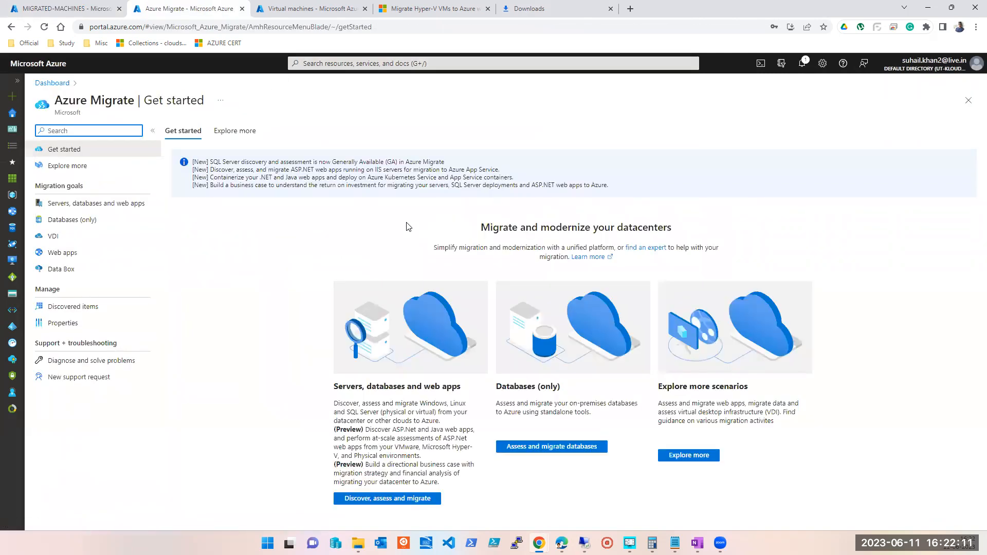
{"action": "left_click", "coordinate": [129, 206]}
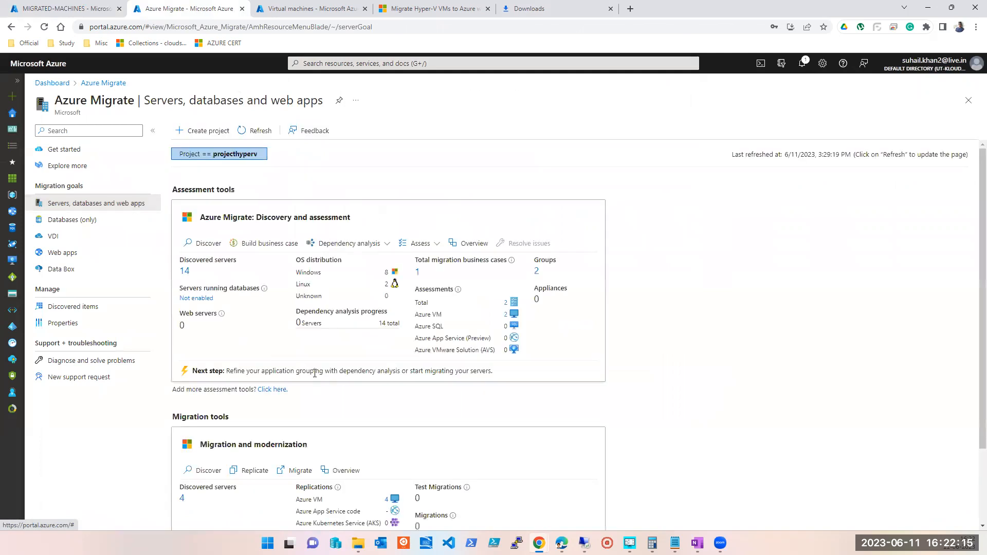
{"action": "scroll", "coordinate": [315, 375], "scroll_direction": "down", "scroll_amount": 2}
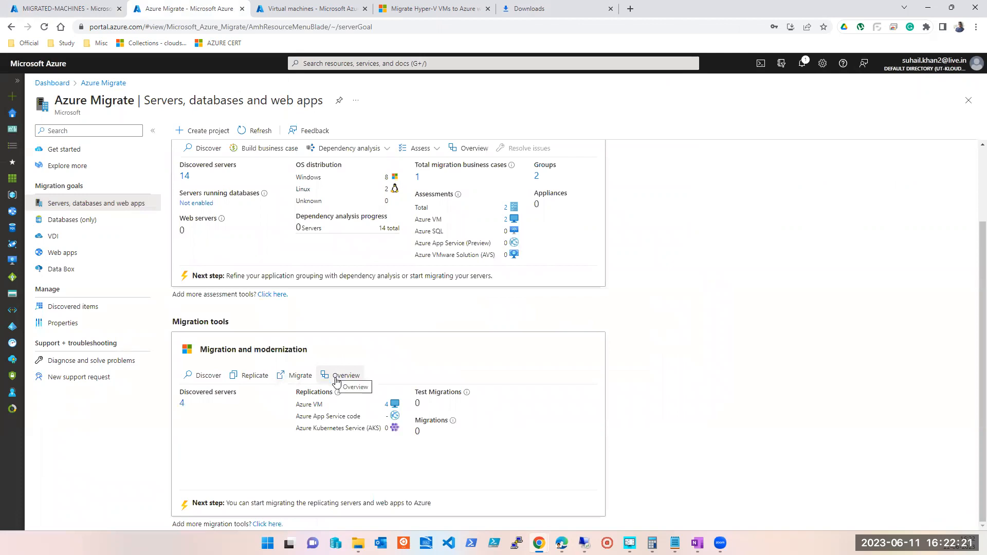
{"action": "left_click", "coordinate": [299, 380]}
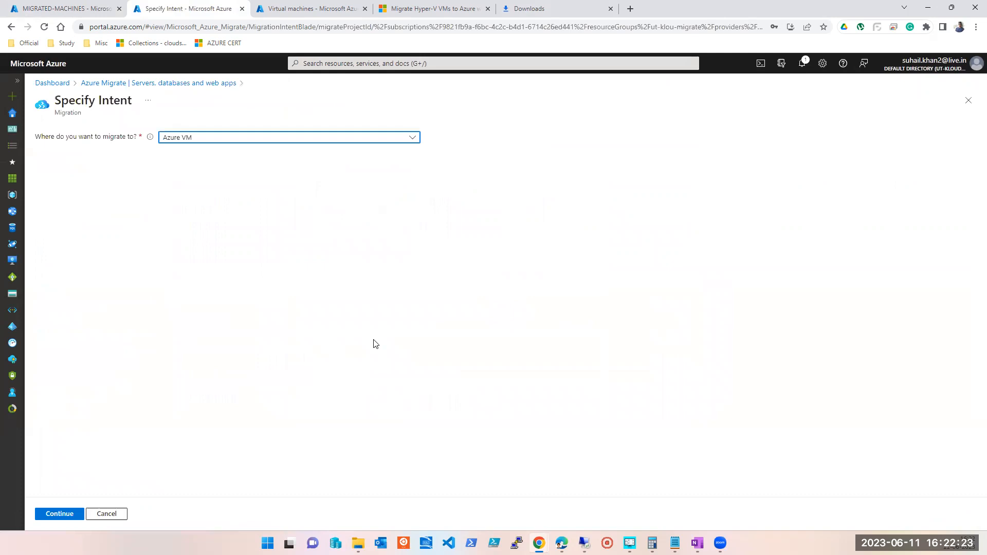
{"action": "left_click", "coordinate": [968, 101]}
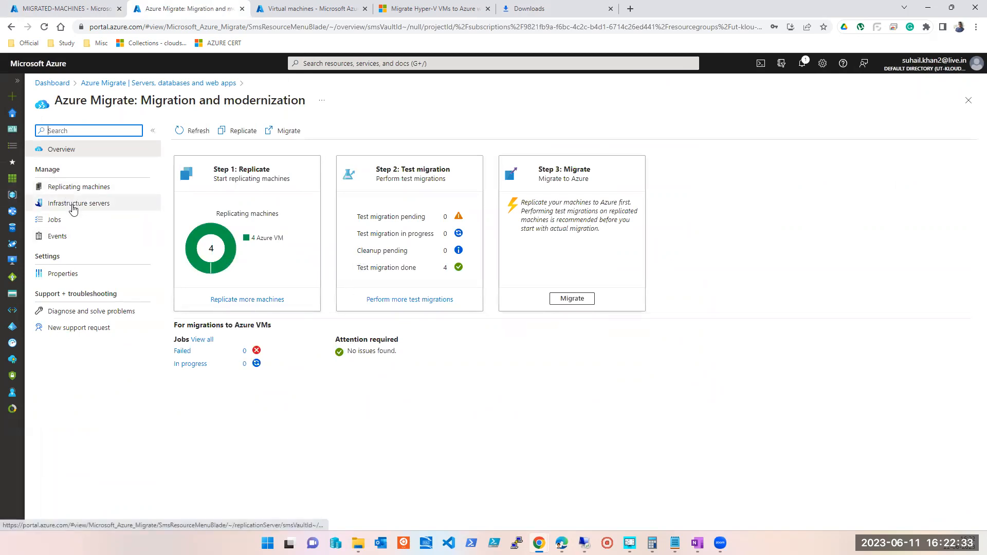
Open the list of replicating machines and check the test migration status of Server2016.
{"action": "left_click", "coordinate": [58, 238]}
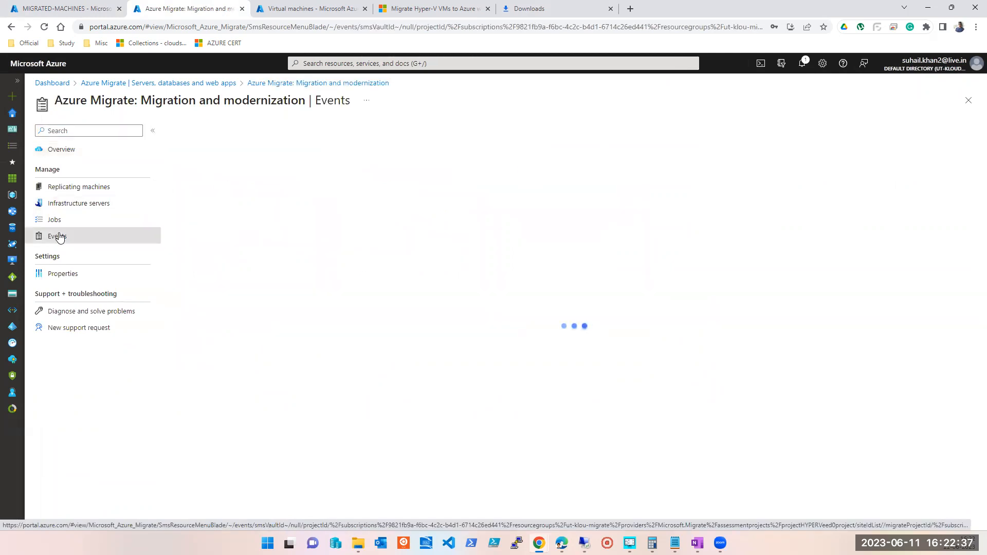
{"action": "left_click", "coordinate": [68, 204]}
{"action": "left_click", "coordinate": [71, 189]}
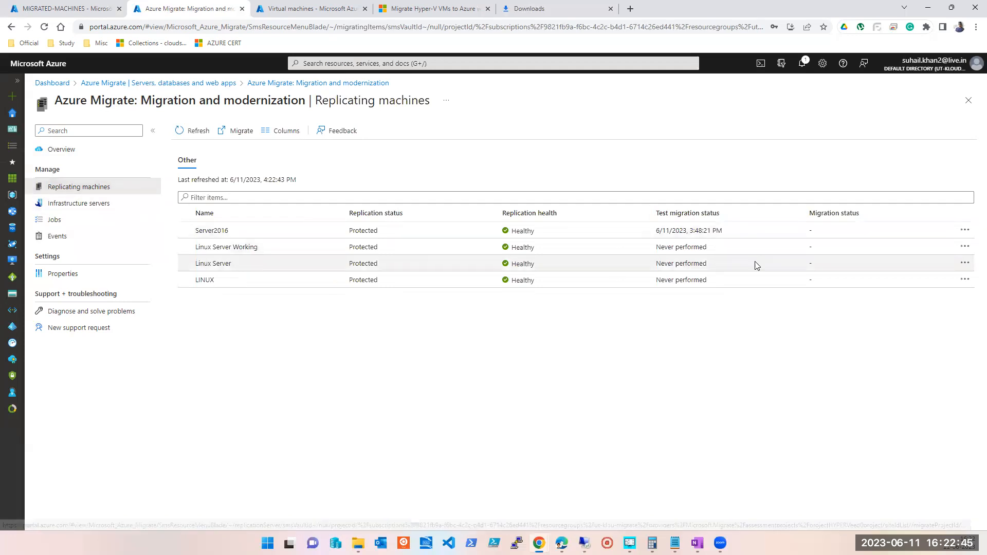
{"action": "left_click", "coordinate": [679, 233]}
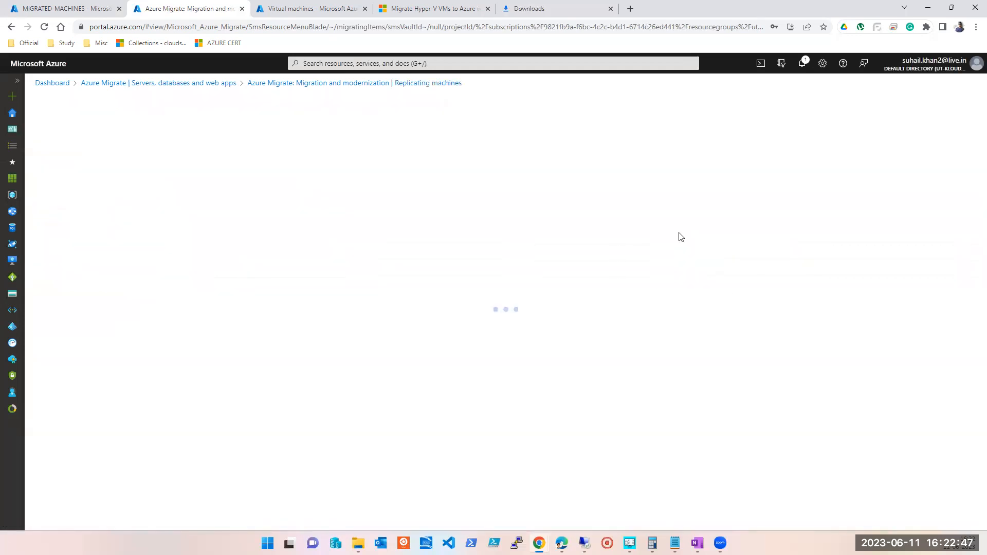
{"action": "left_click", "coordinate": [969, 101]}
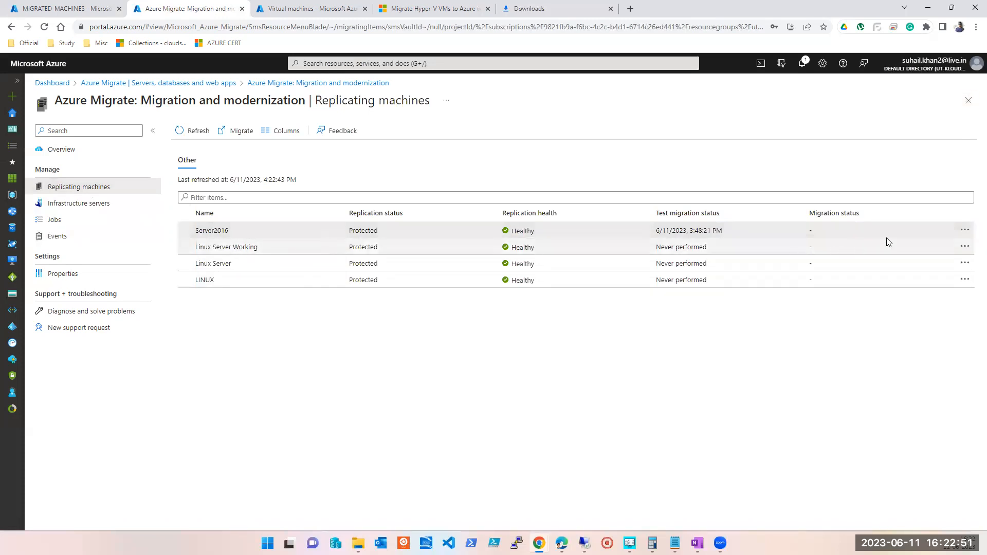
Prepare the migration of Server2016 with the option to shut down virtual machines and migrate without data loss set to Yes.
{"action": "left_click", "coordinate": [965, 232]}
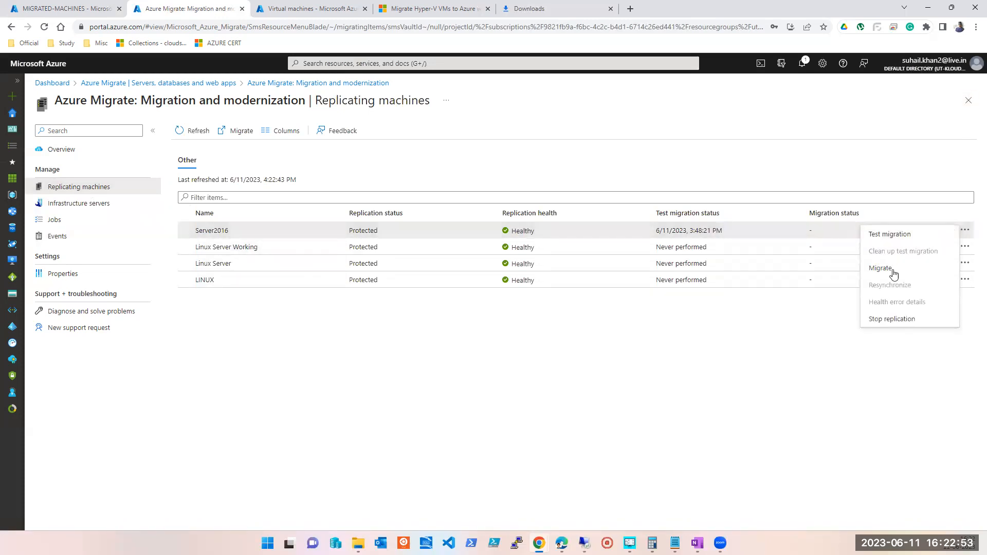
{"action": "left_click", "coordinate": [895, 273]}
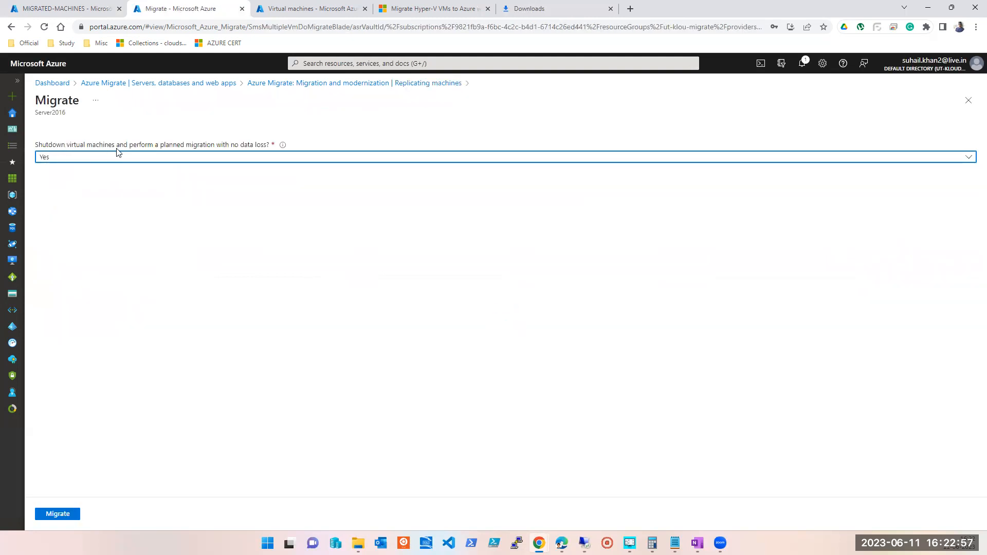
{"action": "left_click", "coordinate": [63, 158]}
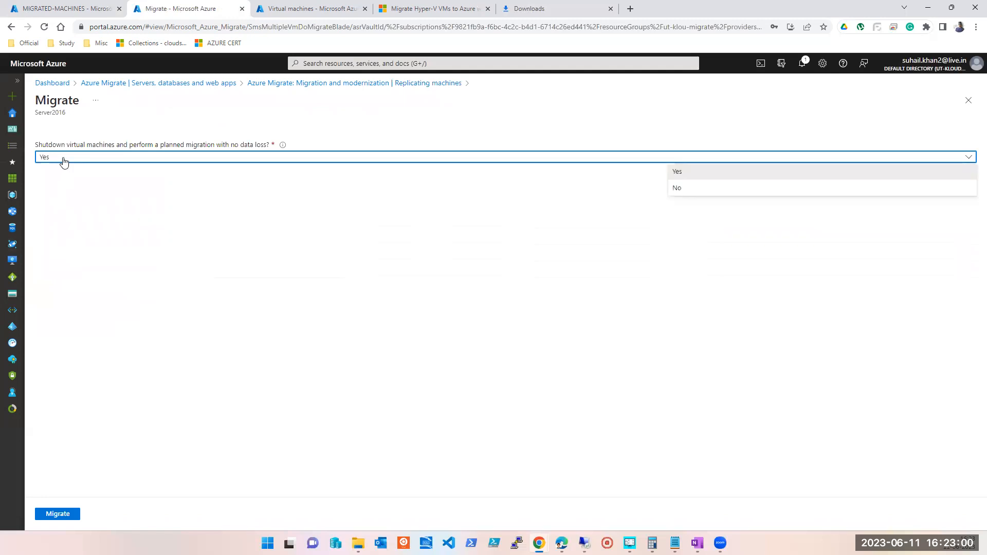
{"action": "left_click", "coordinate": [680, 175]}
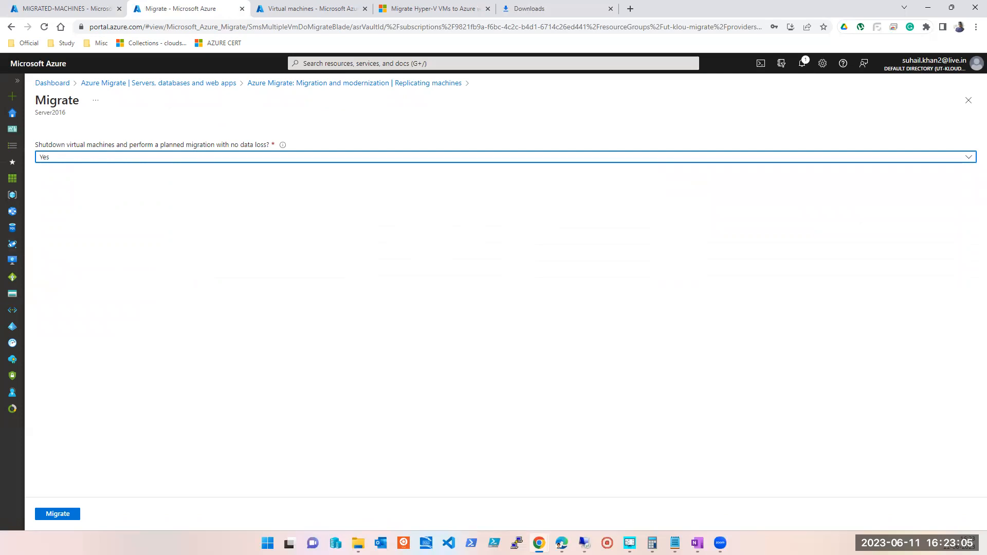
Restore the 172.190.182.43 remote session to a smaller window clear of the migration form and start migrating Server2016.
{"action": "left_click", "coordinate": [584, 543]}
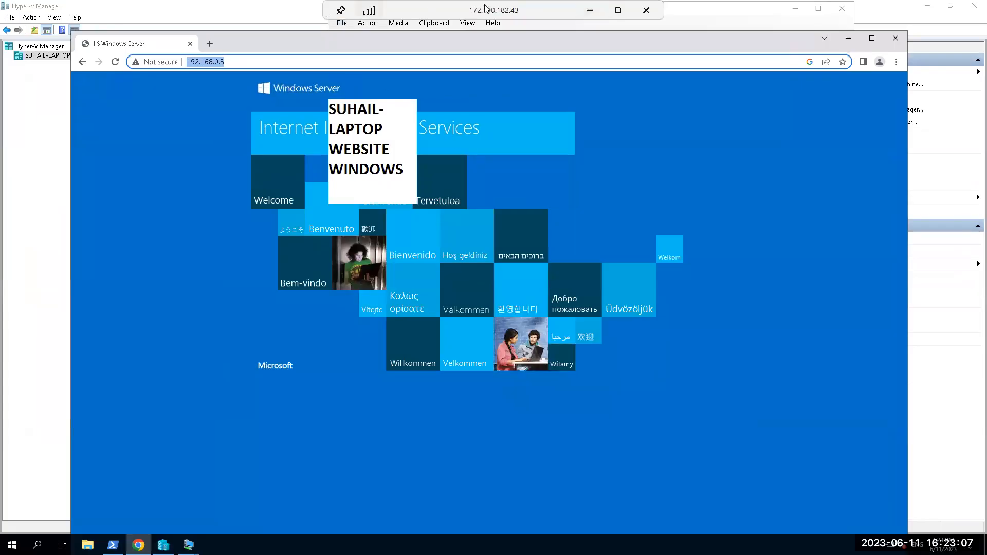
{"action": "double_click", "coordinate": [529, 9]}
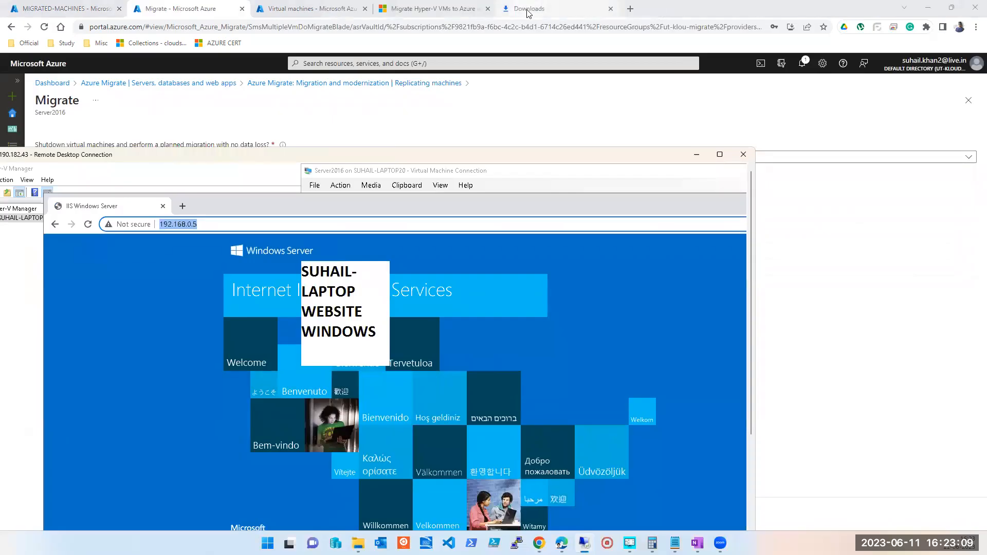
{"action": "left_click_drag", "start_coordinate": [355, 157], "coordinate": [626, 210]}
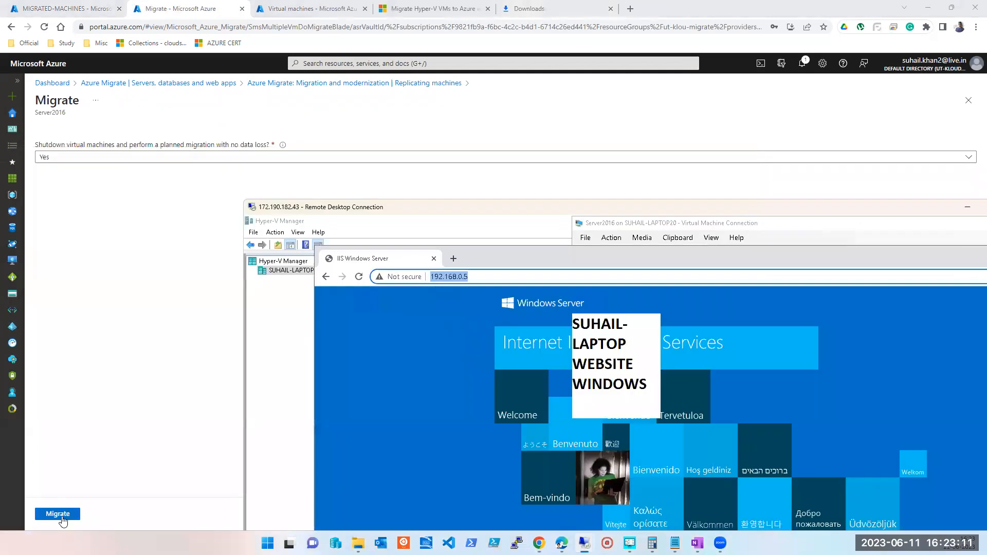
{"action": "left_click", "coordinate": [62, 517]}
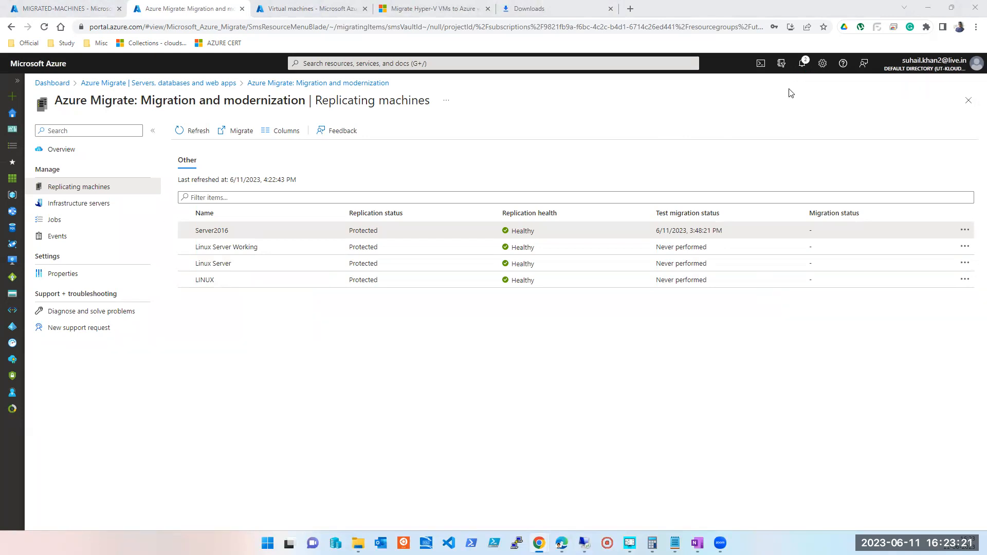
Check the planned failover job of Server2016 and view the list of virtual machines.
{"action": "left_click", "coordinate": [803, 63]}
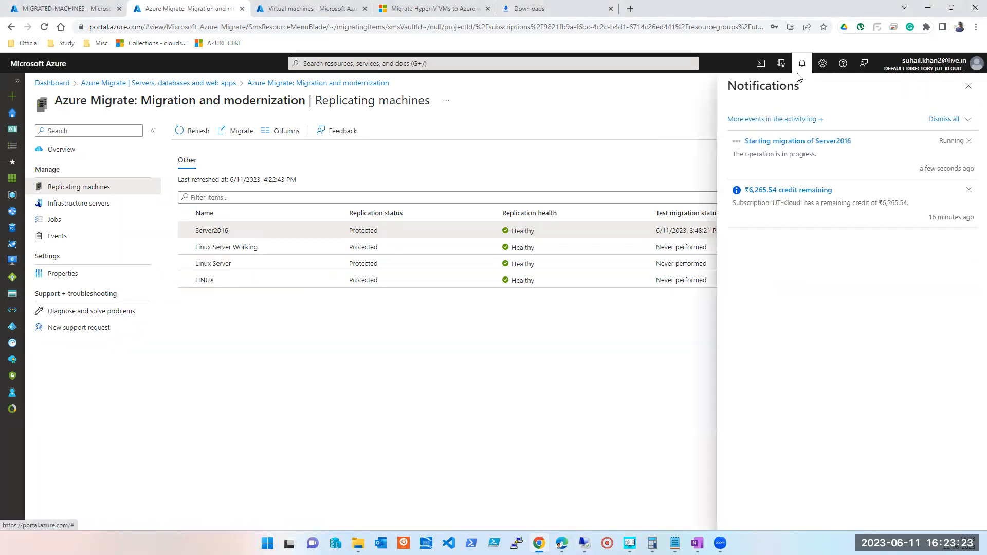
{"action": "left_click", "coordinate": [793, 143]}
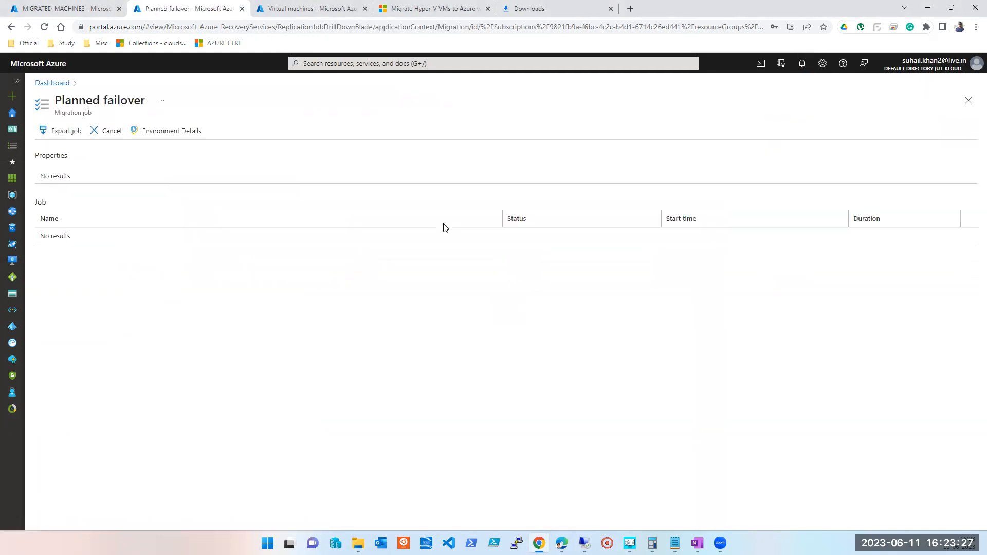
{"action": "left_click", "coordinate": [969, 101]}
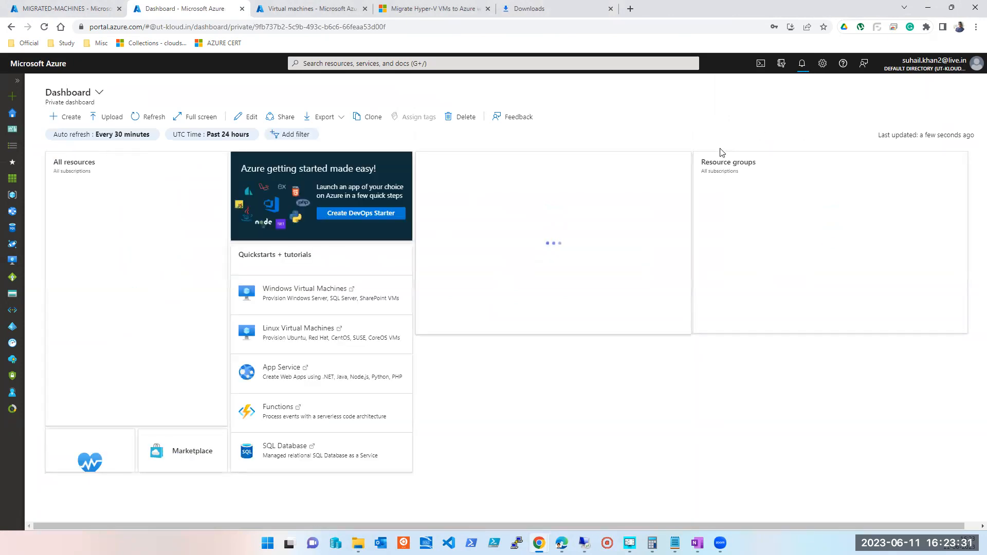
{"action": "left_click", "coordinate": [344, 66]}
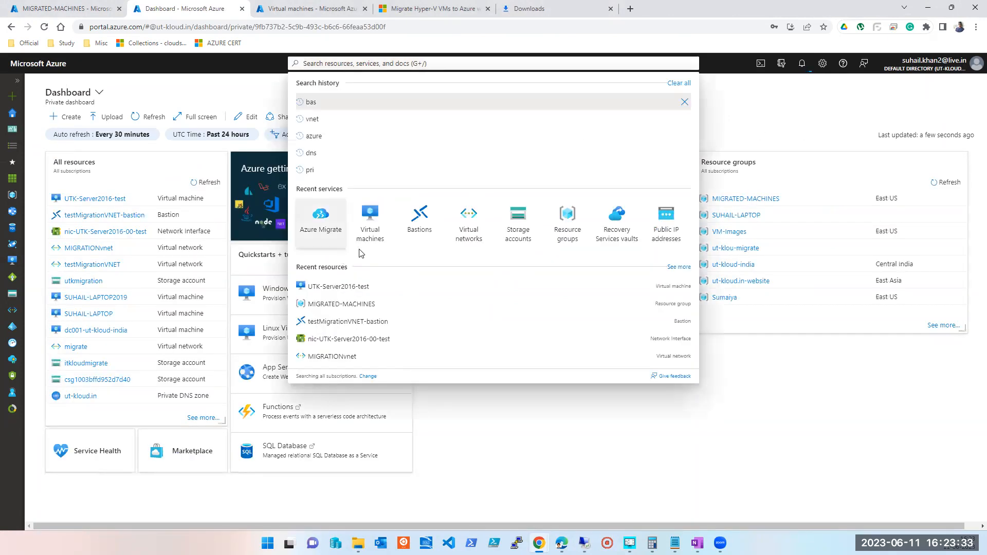
{"action": "left_click", "coordinate": [374, 218]}
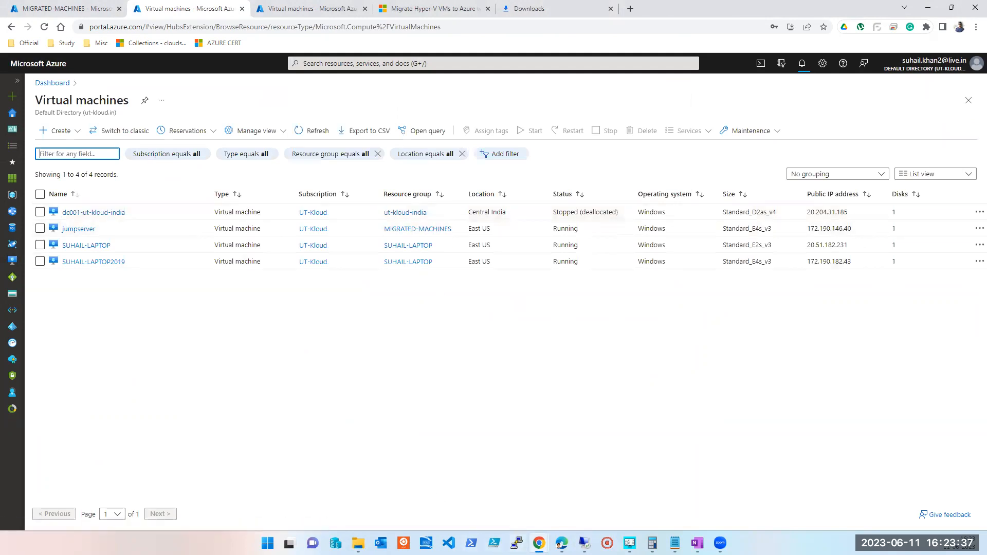
Switch to the remote desktop session 172.190.182.43.
{"action": "mouse_move", "coordinate": [584, 543]}
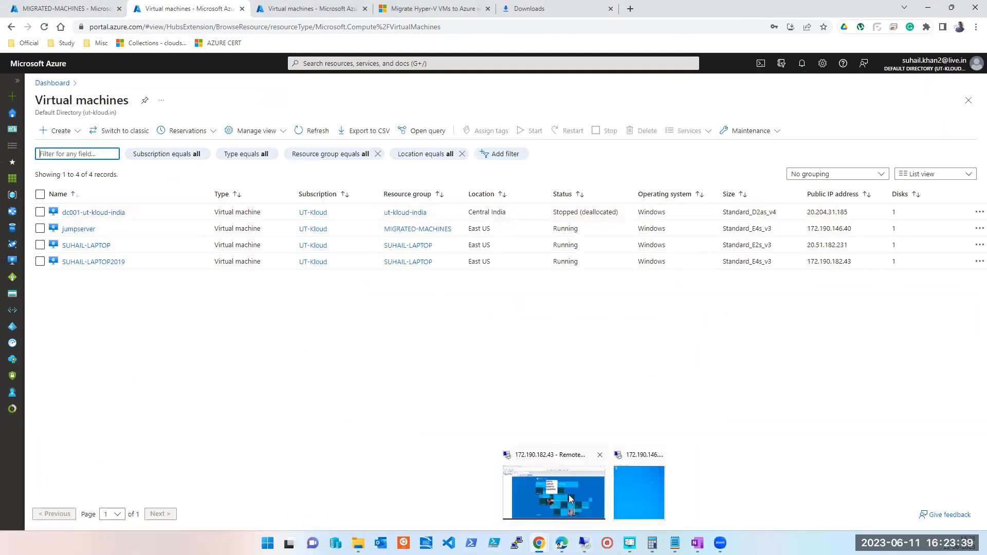